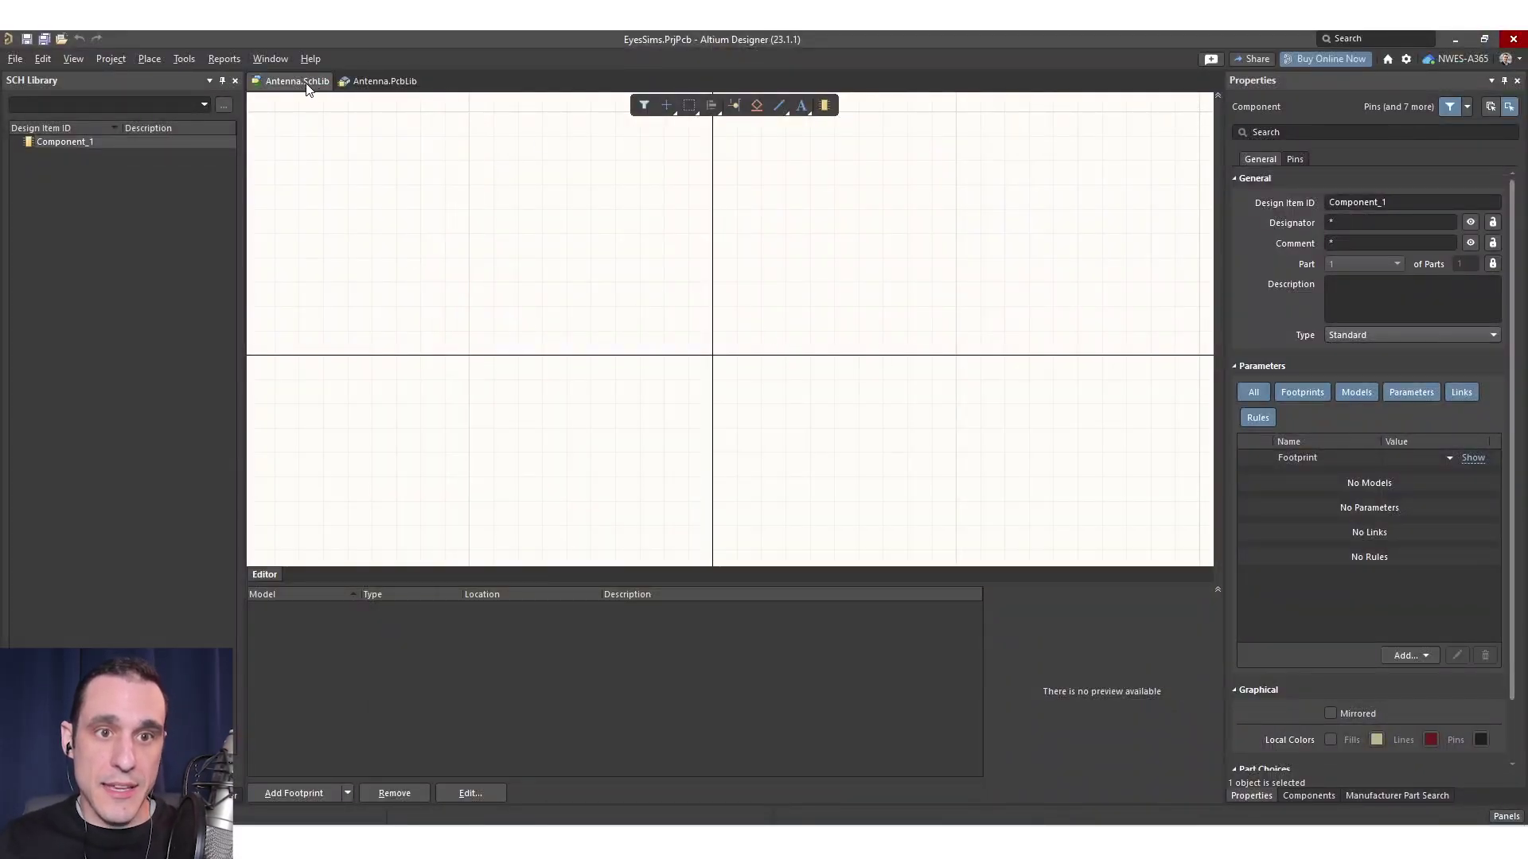
# - Draw a rectangle in Antenna.SchLib with its first corner at the origin
pyautogui.click(385, 83)
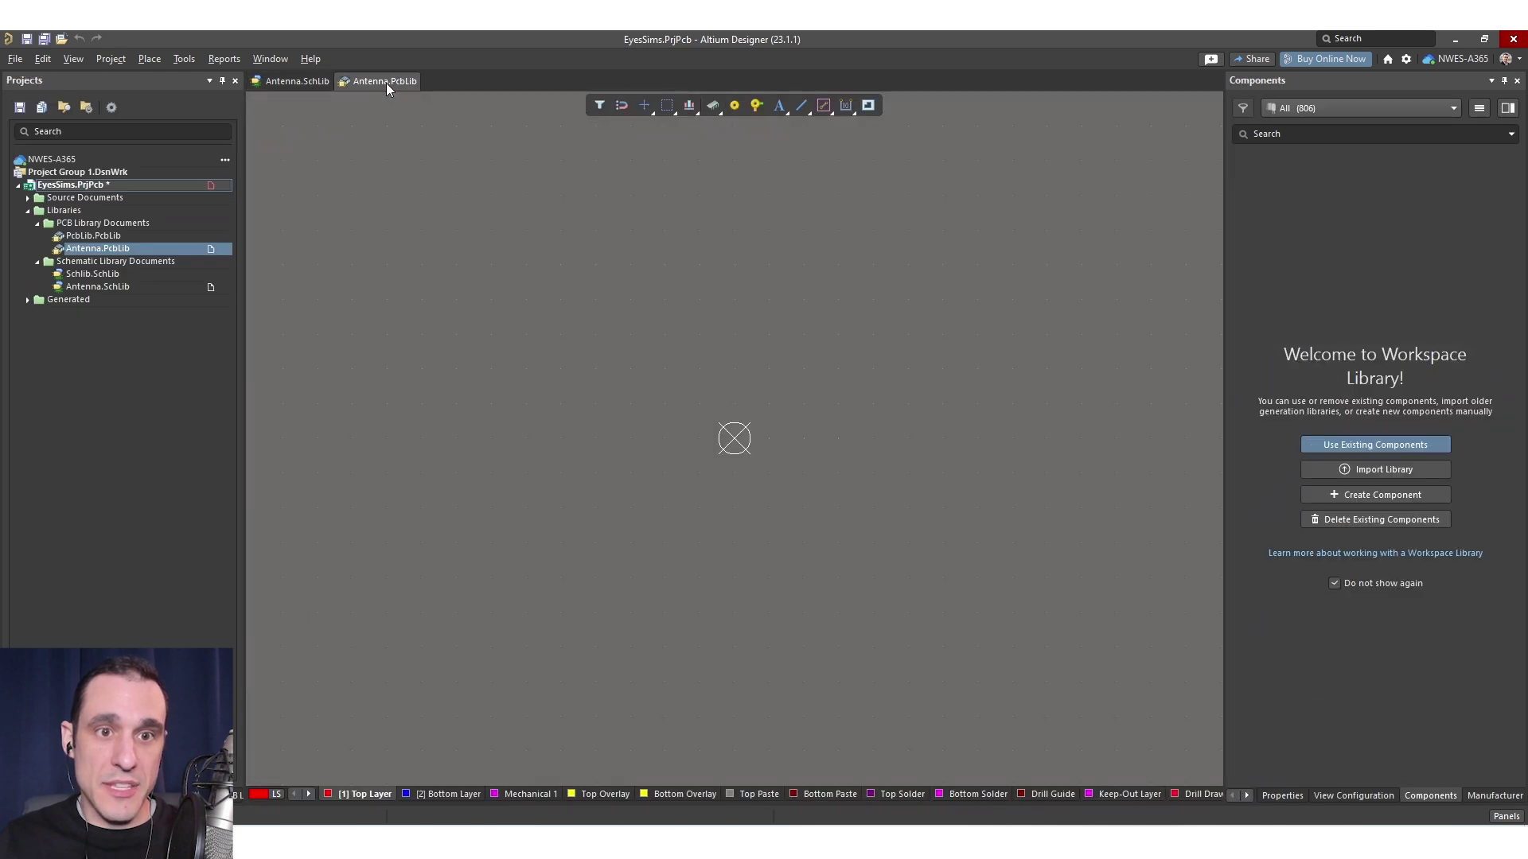
pyautogui.click(296, 83)
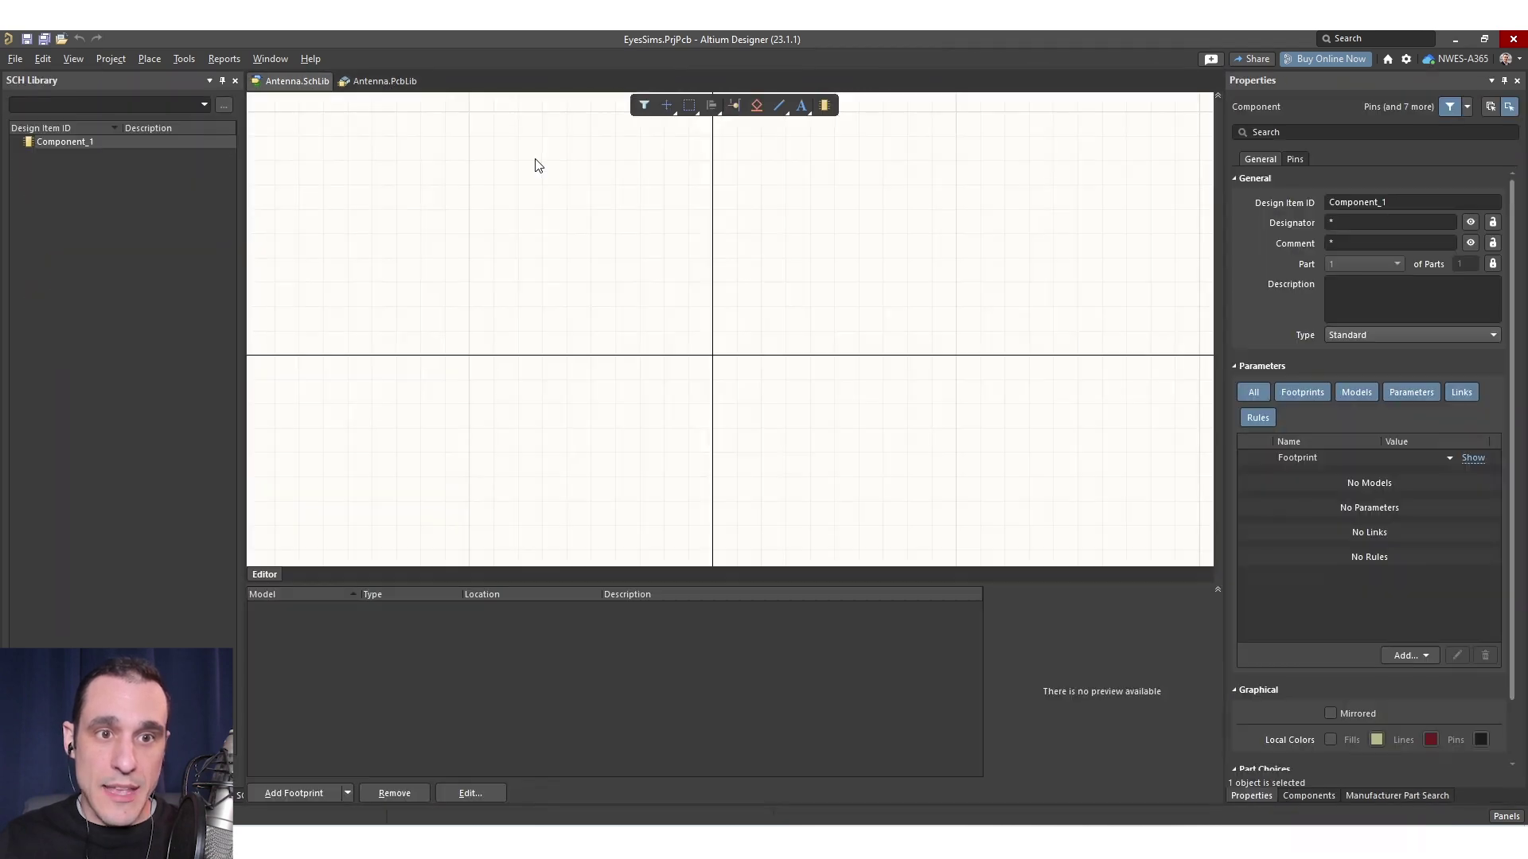
pyautogui.click(780, 106)
pyautogui.click(815, 224)
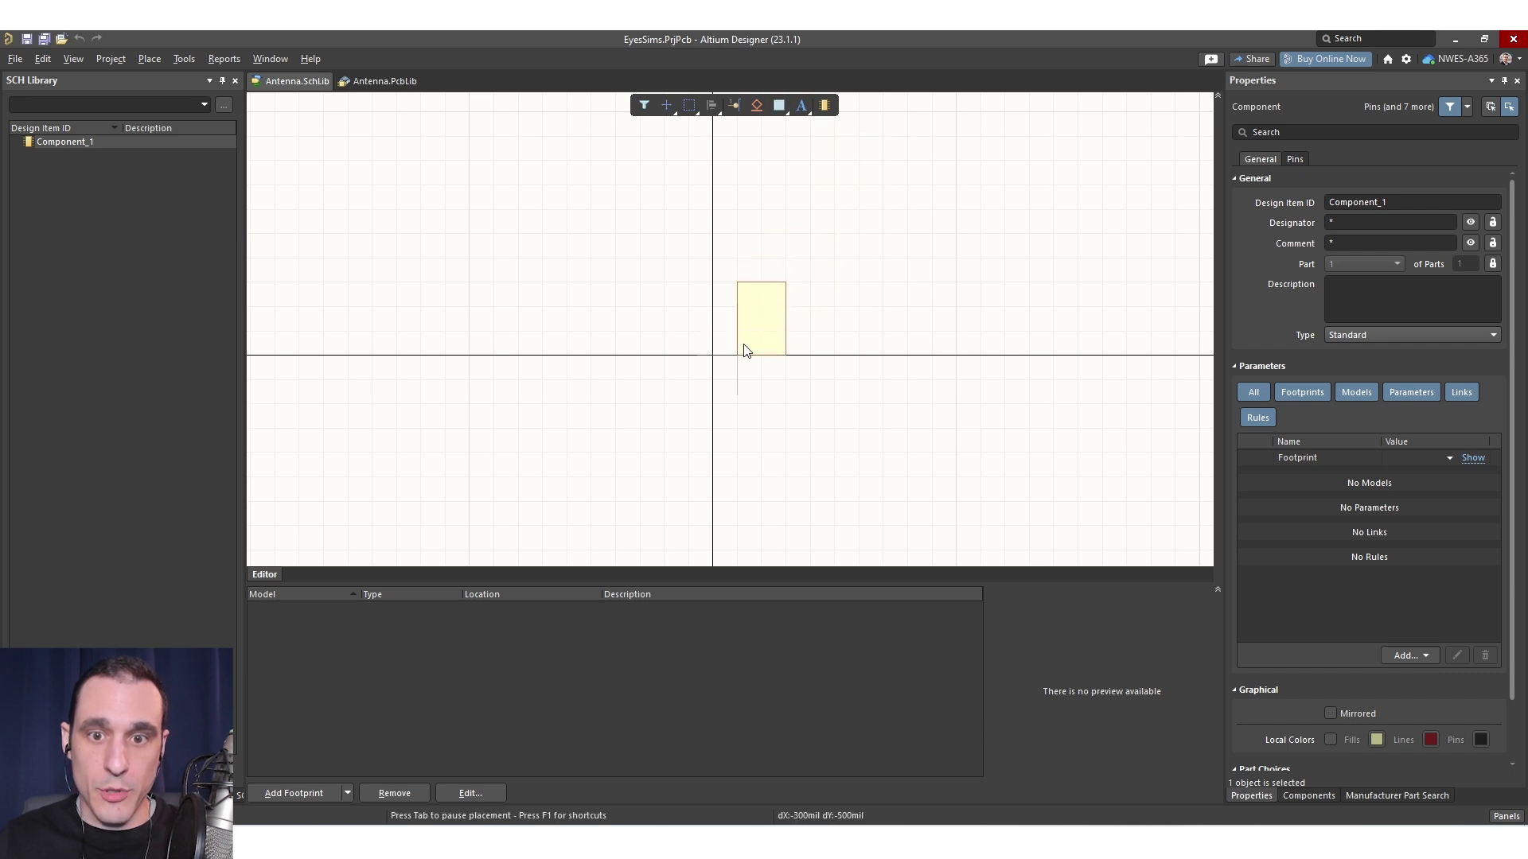
pyautogui.click(712, 355)
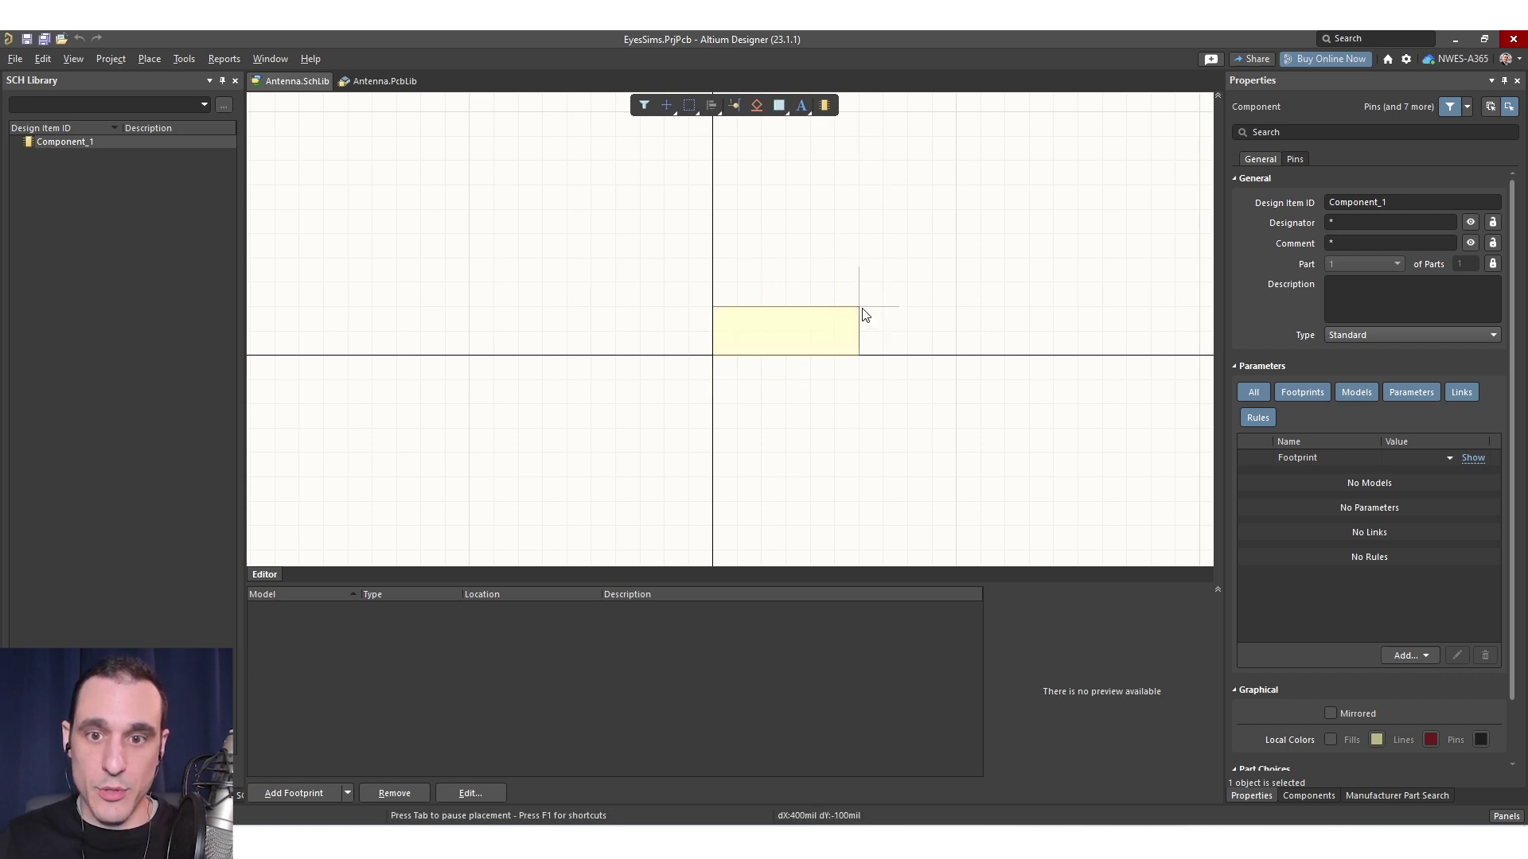
pyautogui.click(880, 284)
pyautogui.rightClick(955, 321)
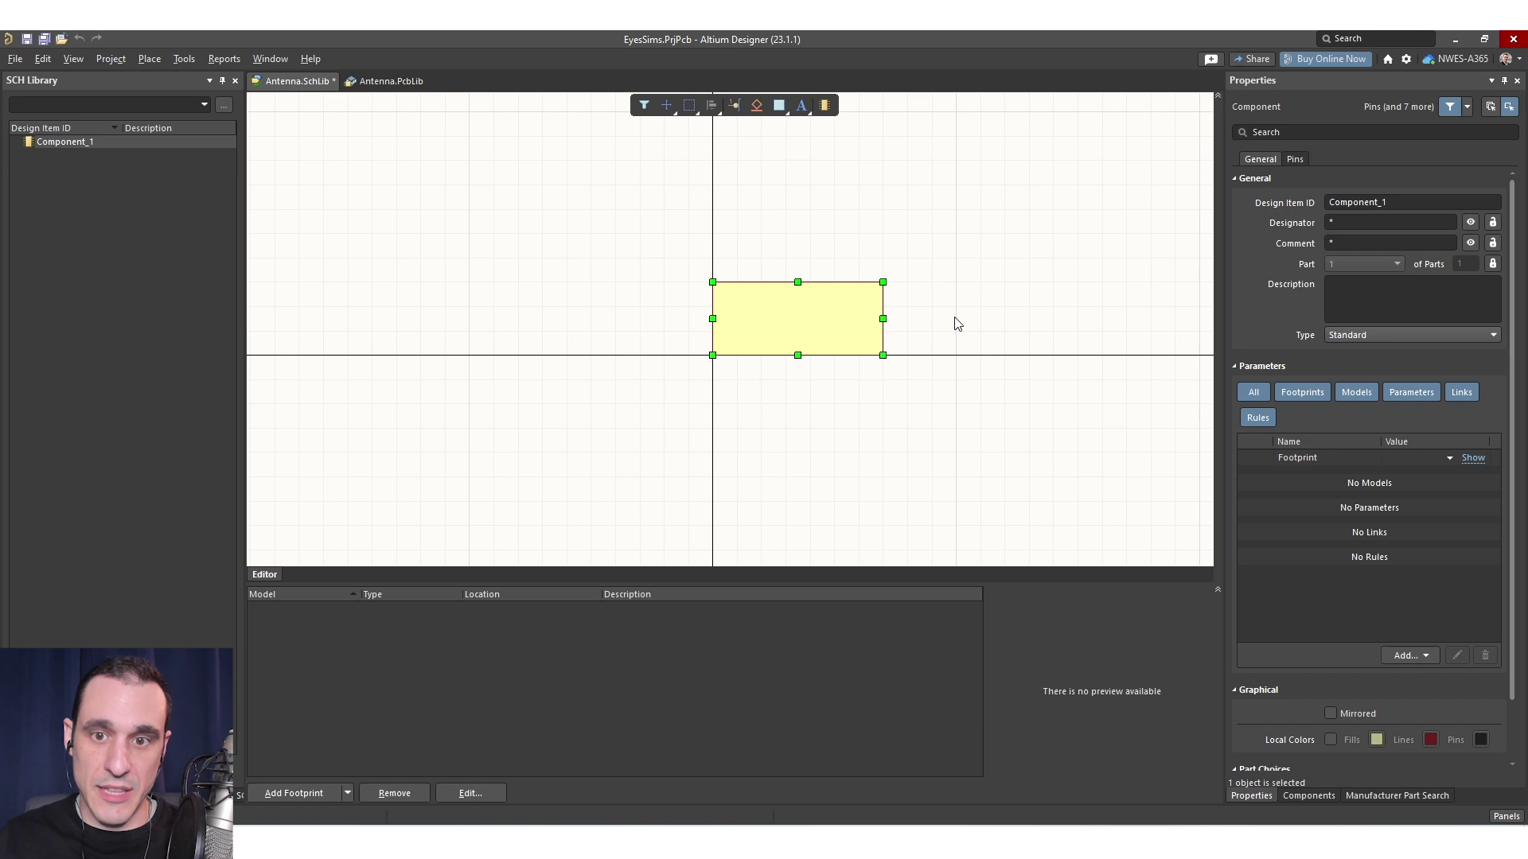
# - Widen the rectangle to 1100 mil and rename the component InvertedF
pyautogui.moveTo(880, 317); pyautogui.dragTo(993, 317)
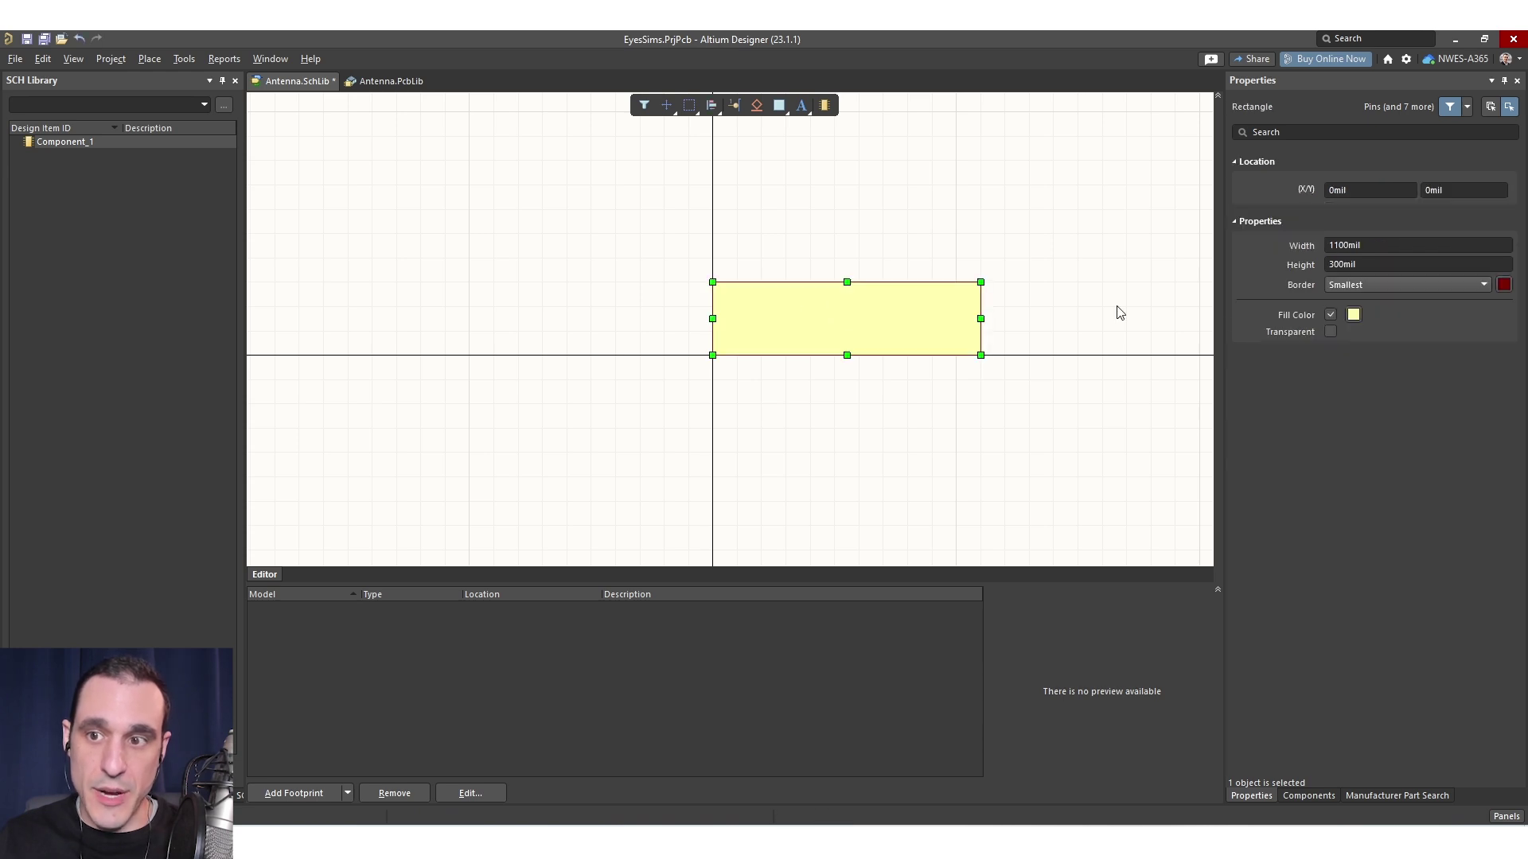
pyautogui.click(974, 256)
pyautogui.write('InvertedF')
pyautogui.press('Return')
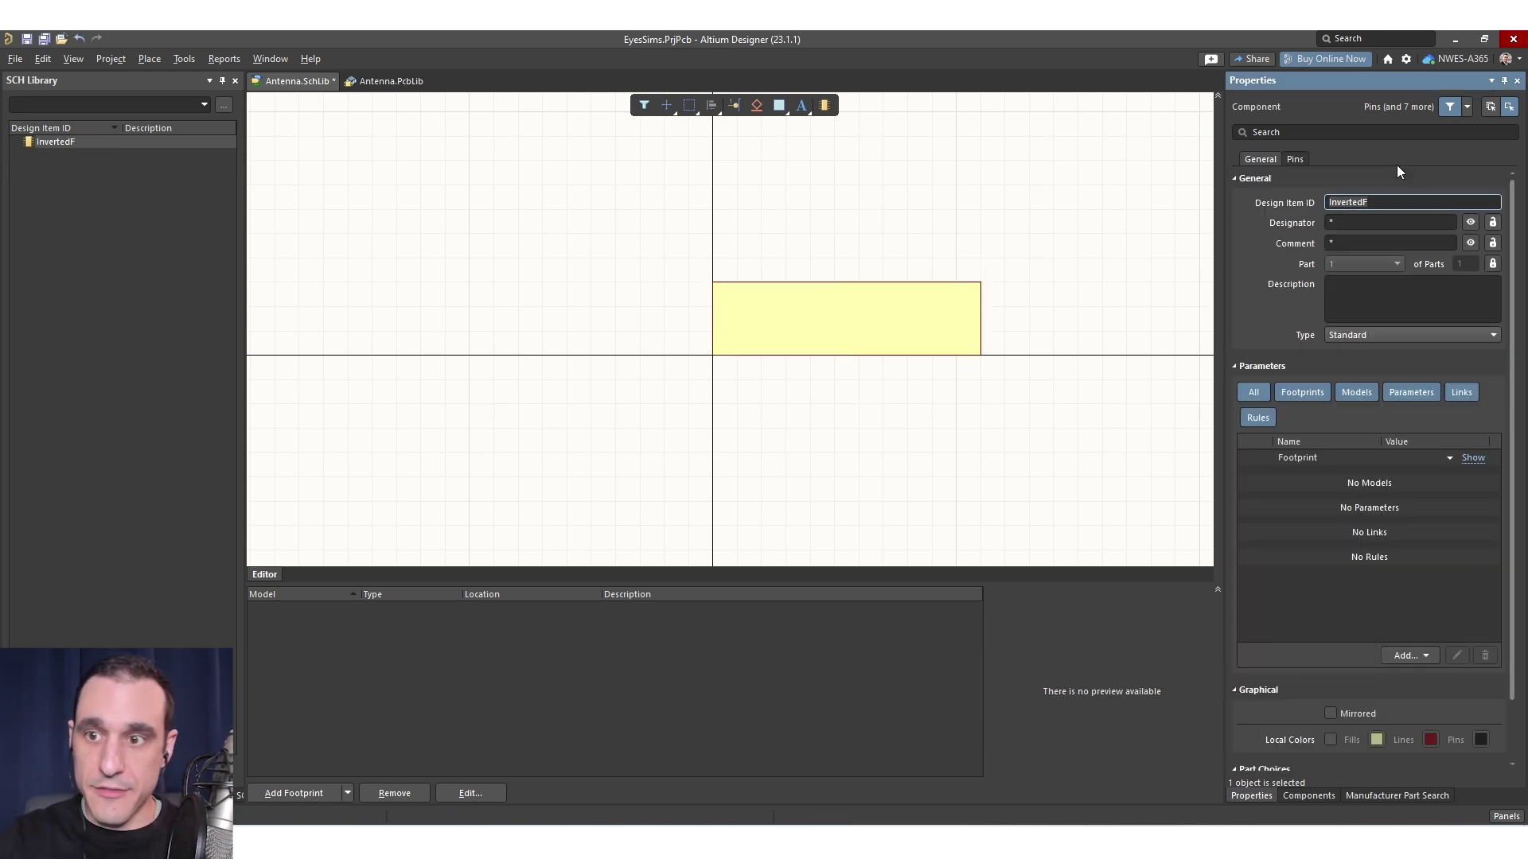
# - Place two pins, one on the body's left edge and one on its right edge
pyautogui.click(734, 105)
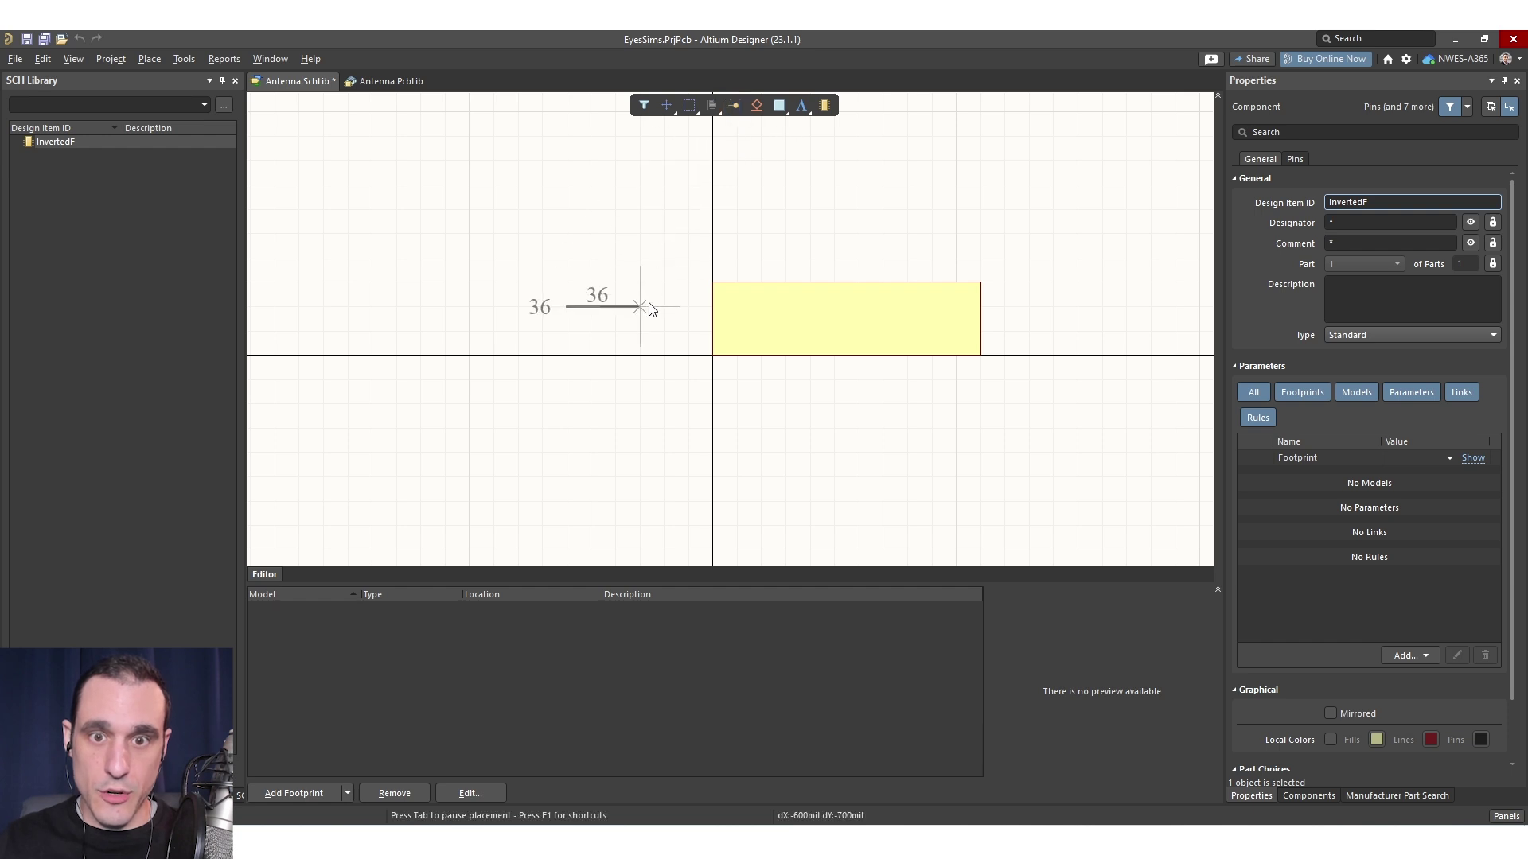
pyautogui.click(643, 342)
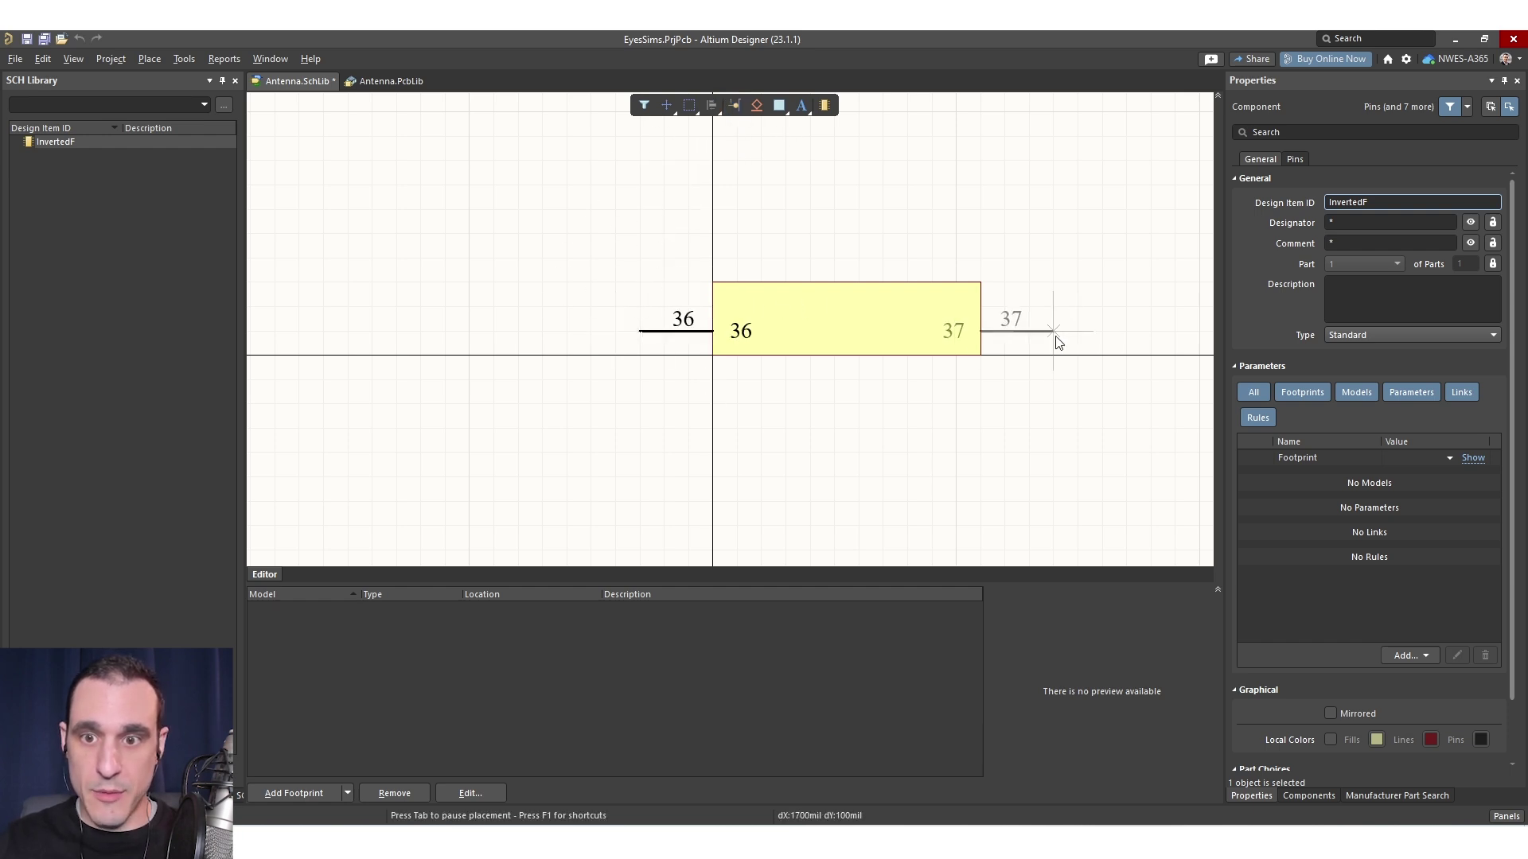
pyautogui.click(1057, 340)
pyautogui.rightClick(1044, 354)
pyautogui.click(1032, 330)
pyautogui.click(1066, 330)
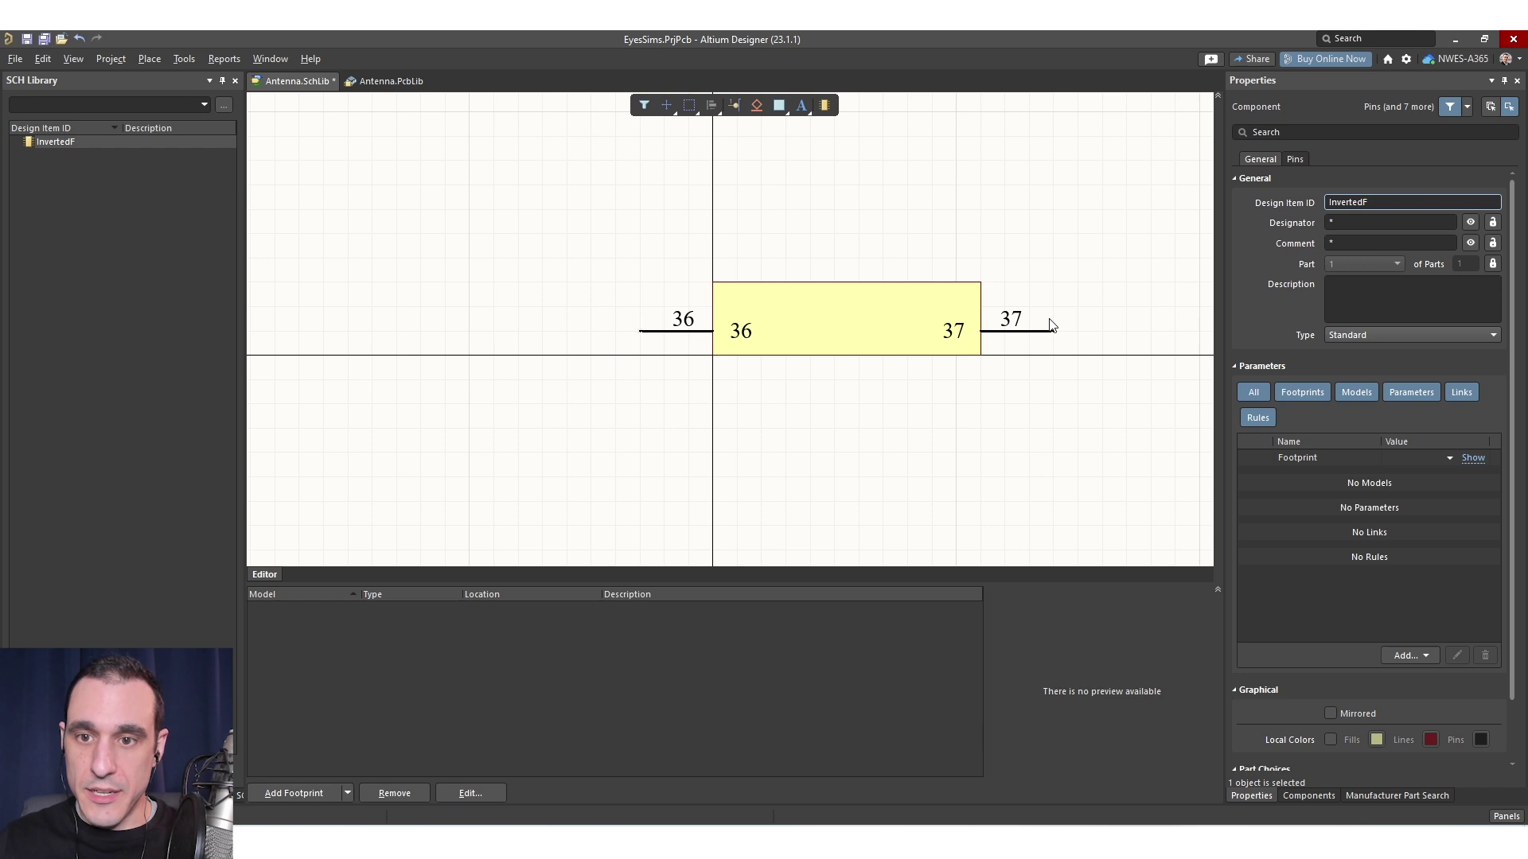
# - Give the right-hand pin designator 1 and name IN
pyautogui.click(1031, 334)
pyautogui.click(1371, 275)
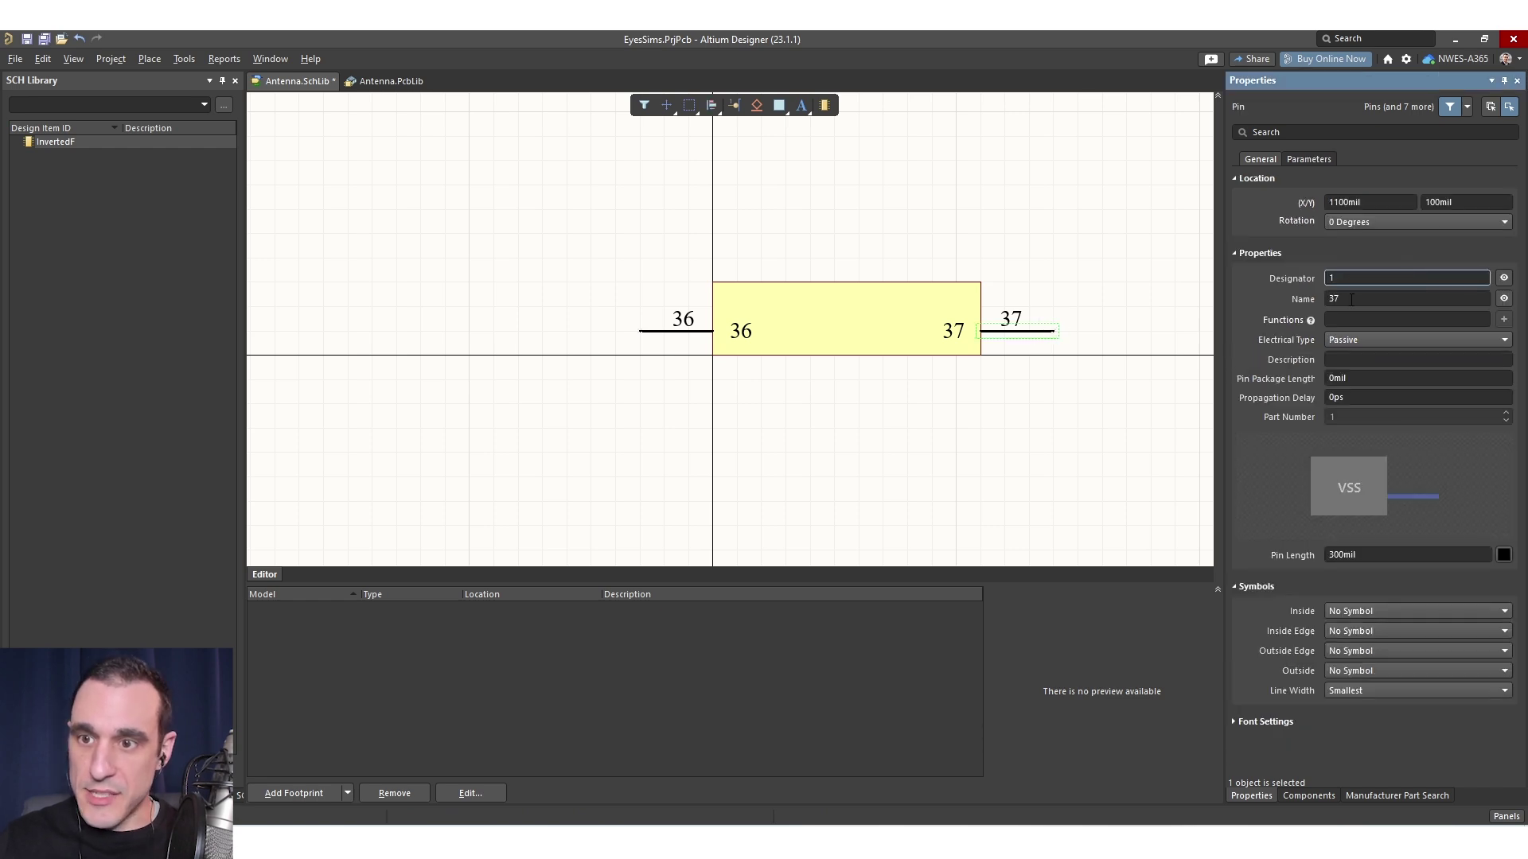
pyautogui.write('1')
pyautogui.press('Tab')
pyautogui.press('BackSpace')
pyautogui.write('IN')
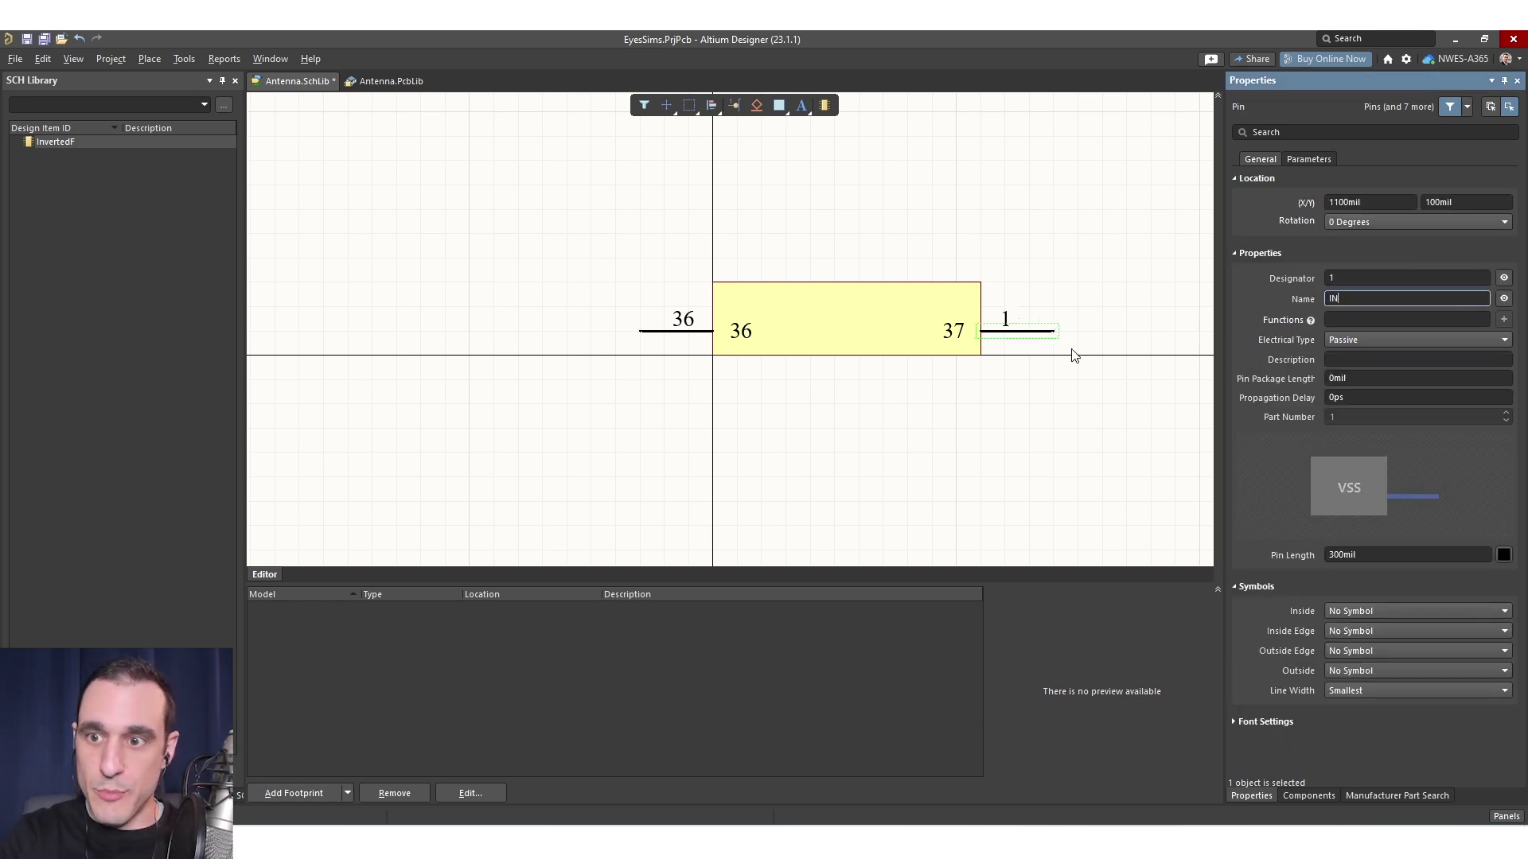
pyautogui.click(1116, 325)
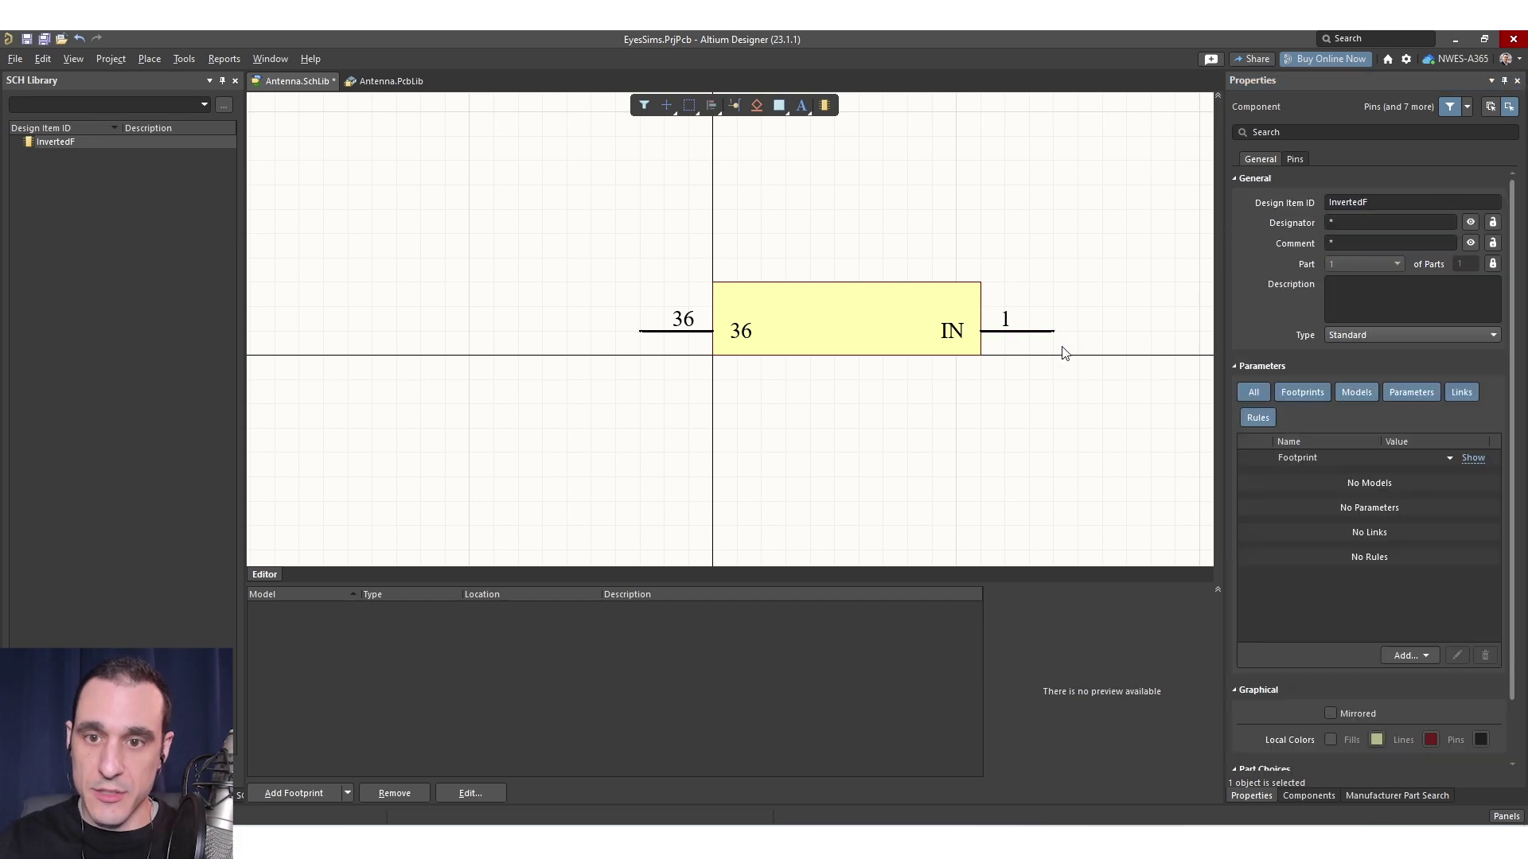
# - Change the left-hand pin's designator from 36 to 2 and name it GND
pyautogui.click(702, 333)
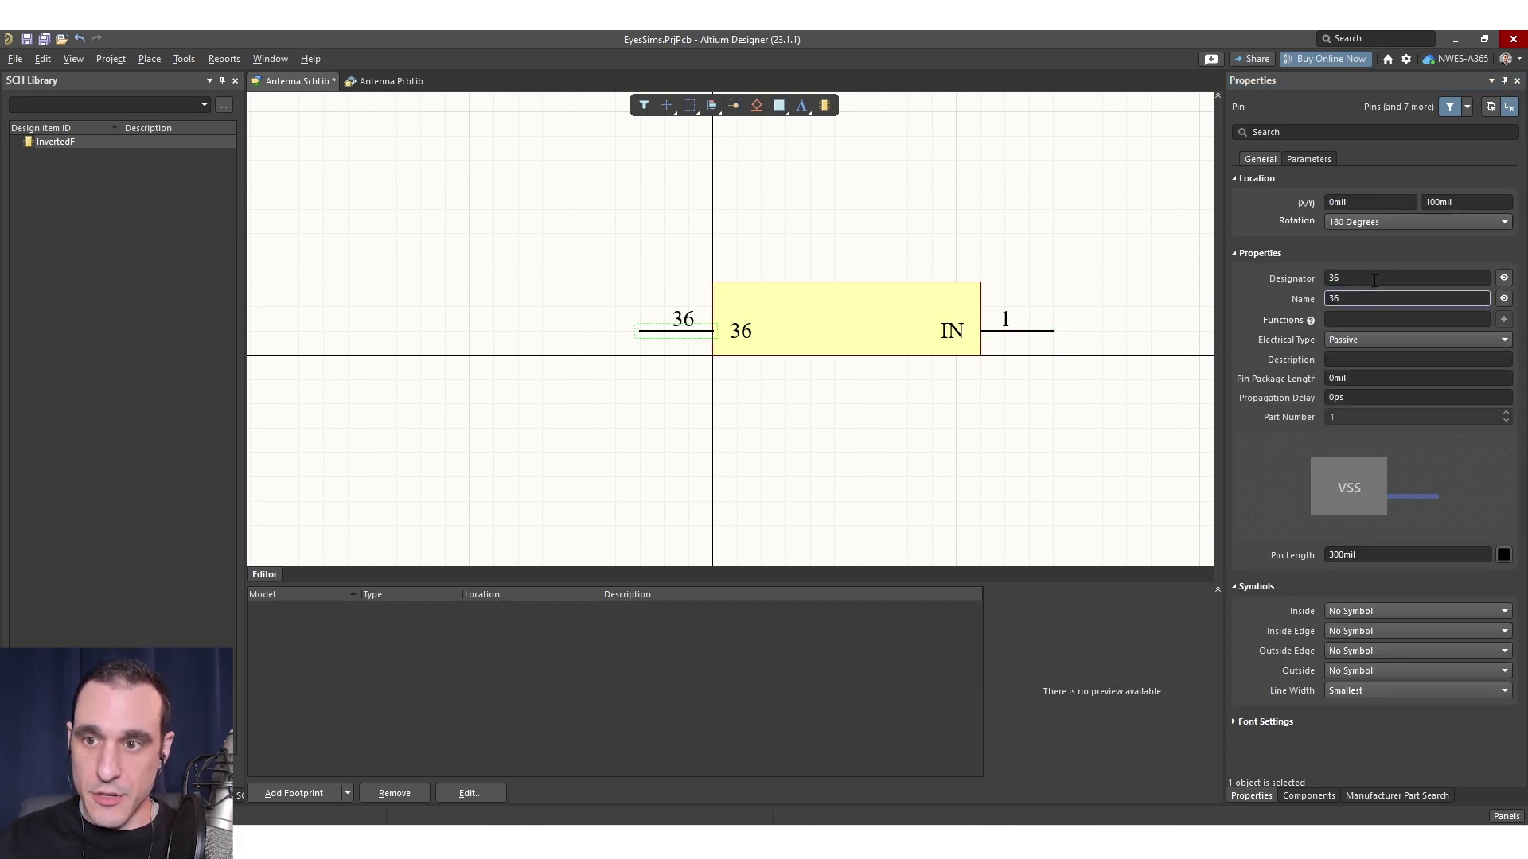
pyautogui.click(1328, 278)
pyautogui.press('BackSpace')
pyautogui.press('BackSpace')
pyautogui.write('2')
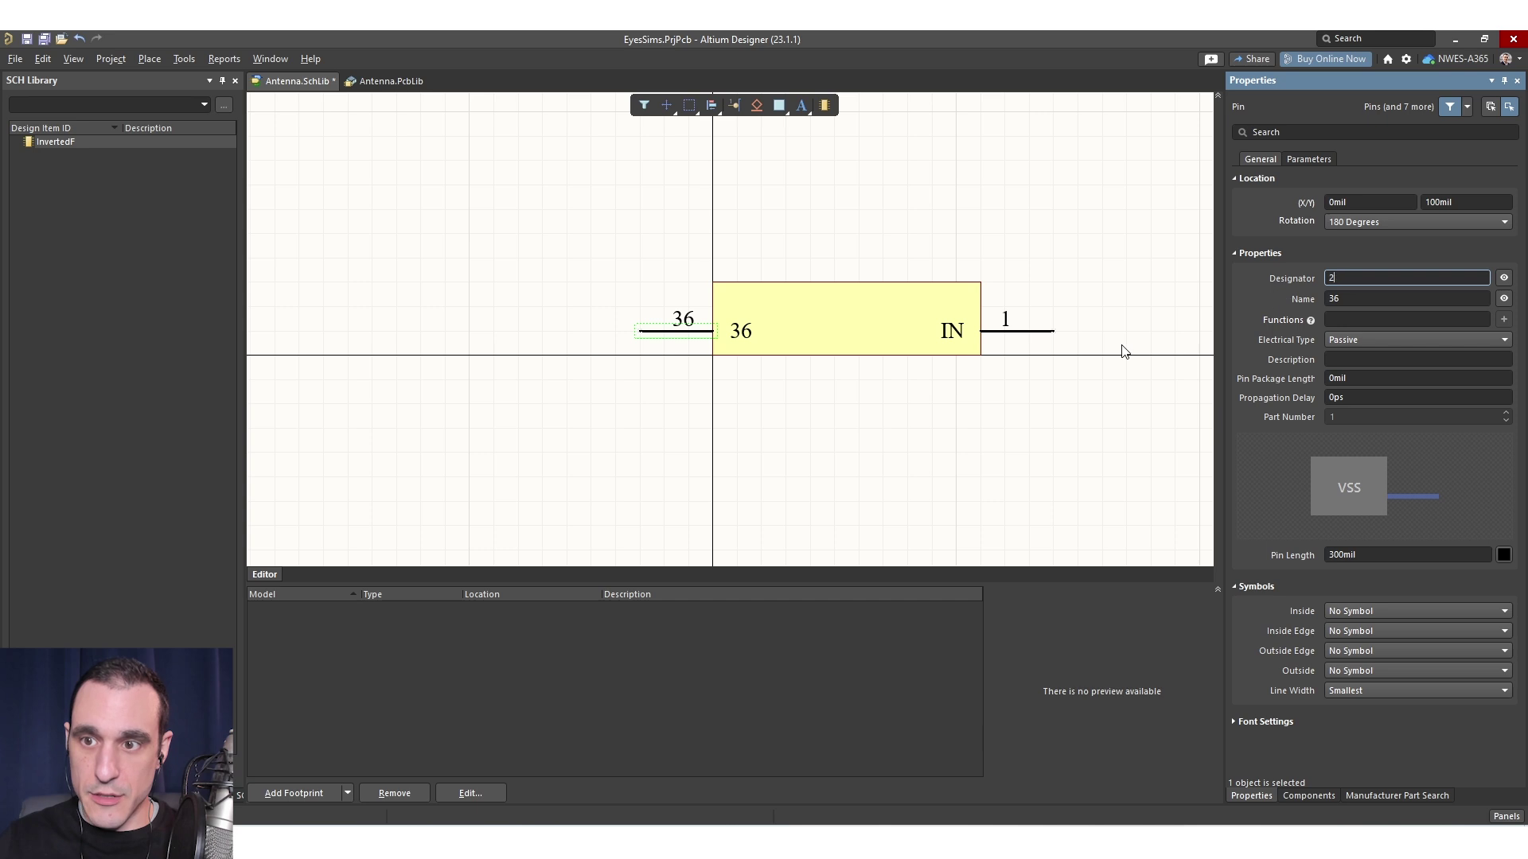
pyautogui.click(1384, 299)
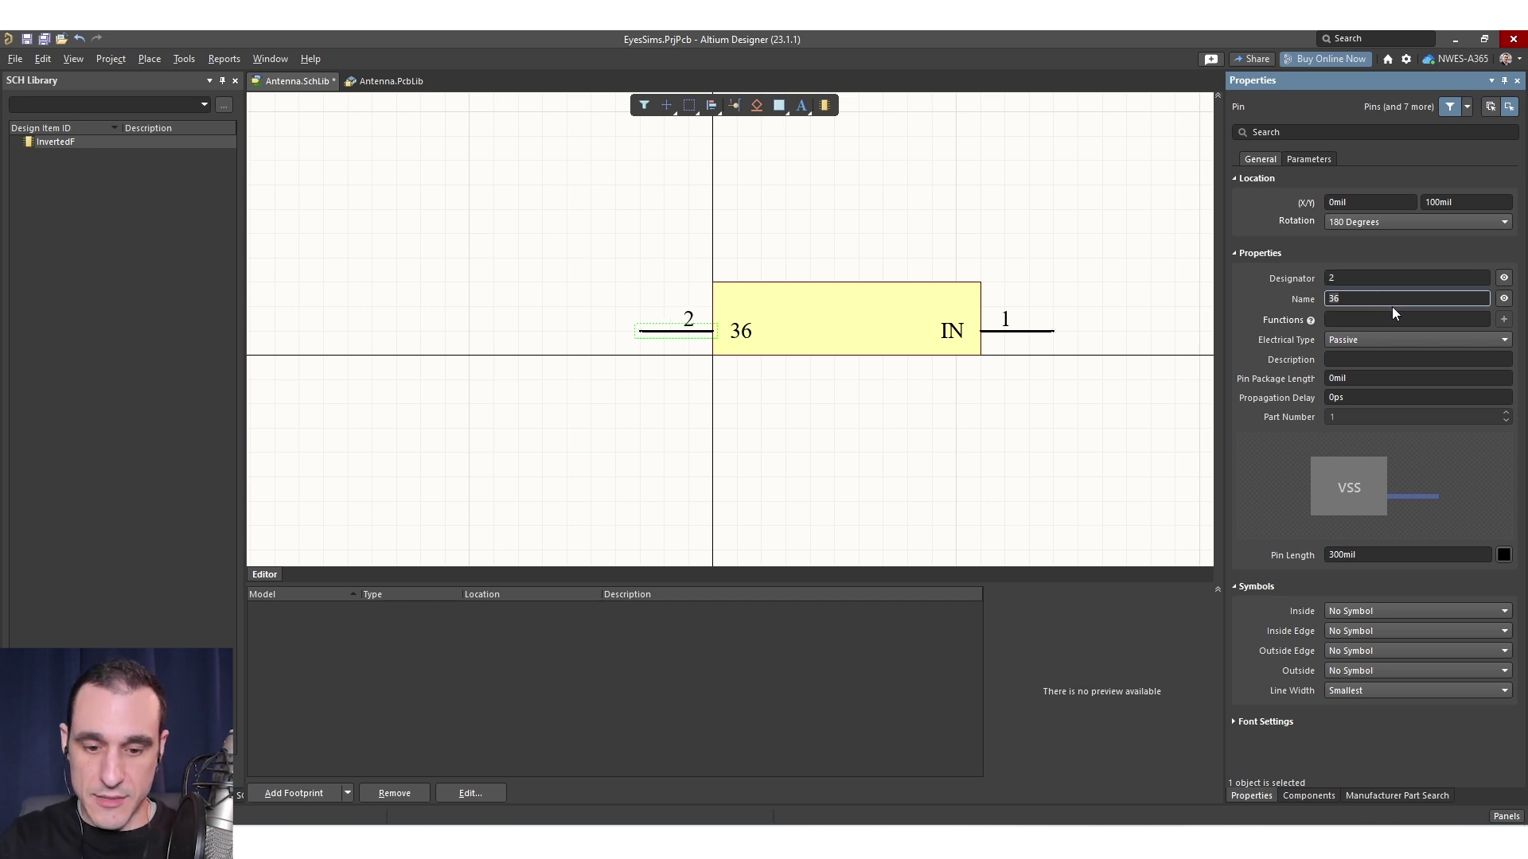
pyautogui.write('GND')
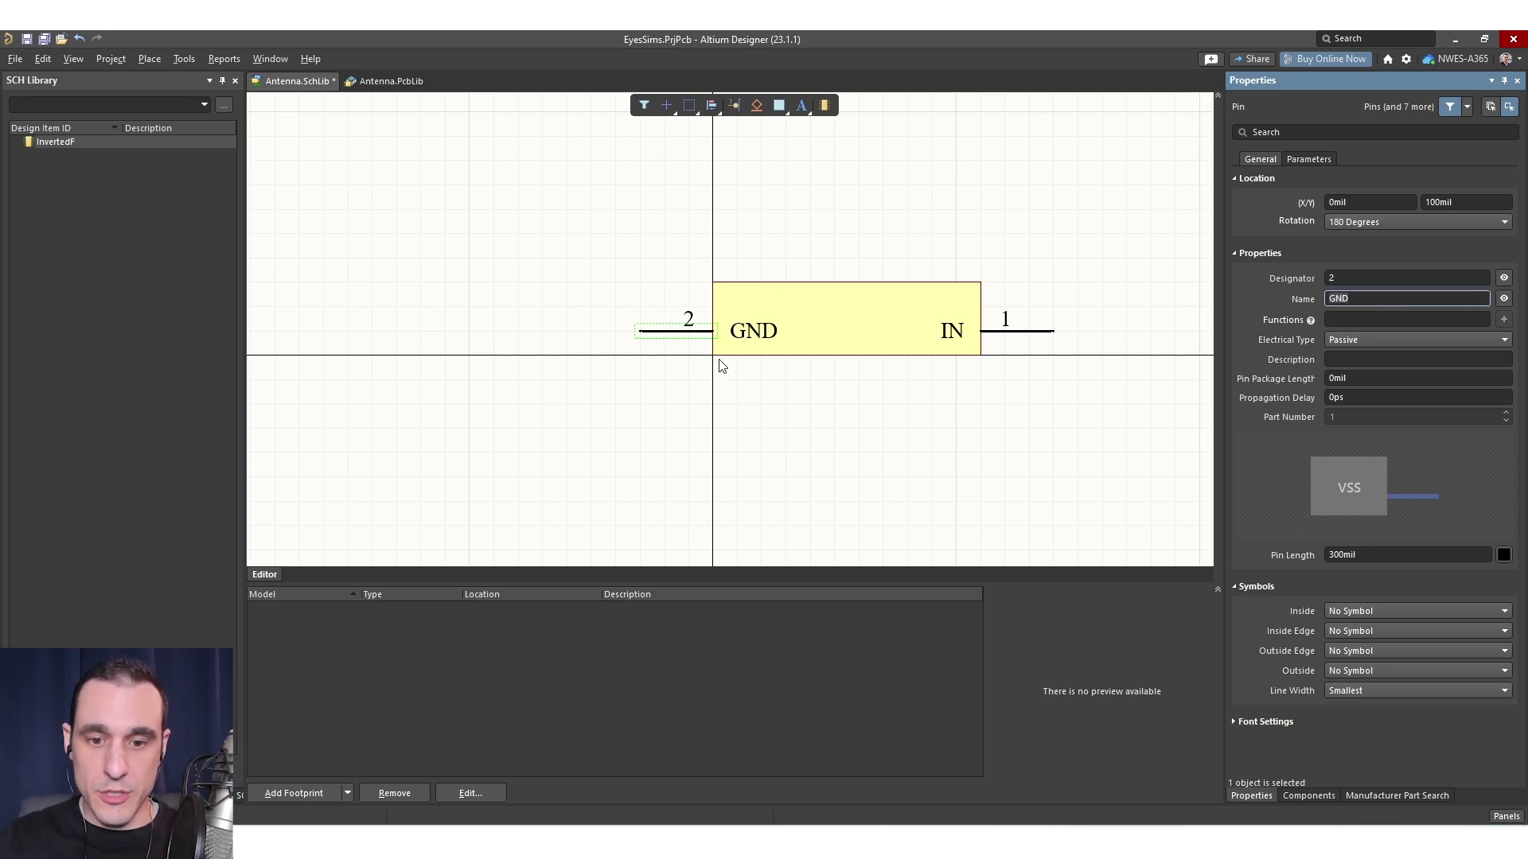
pyautogui.click(256, 824)
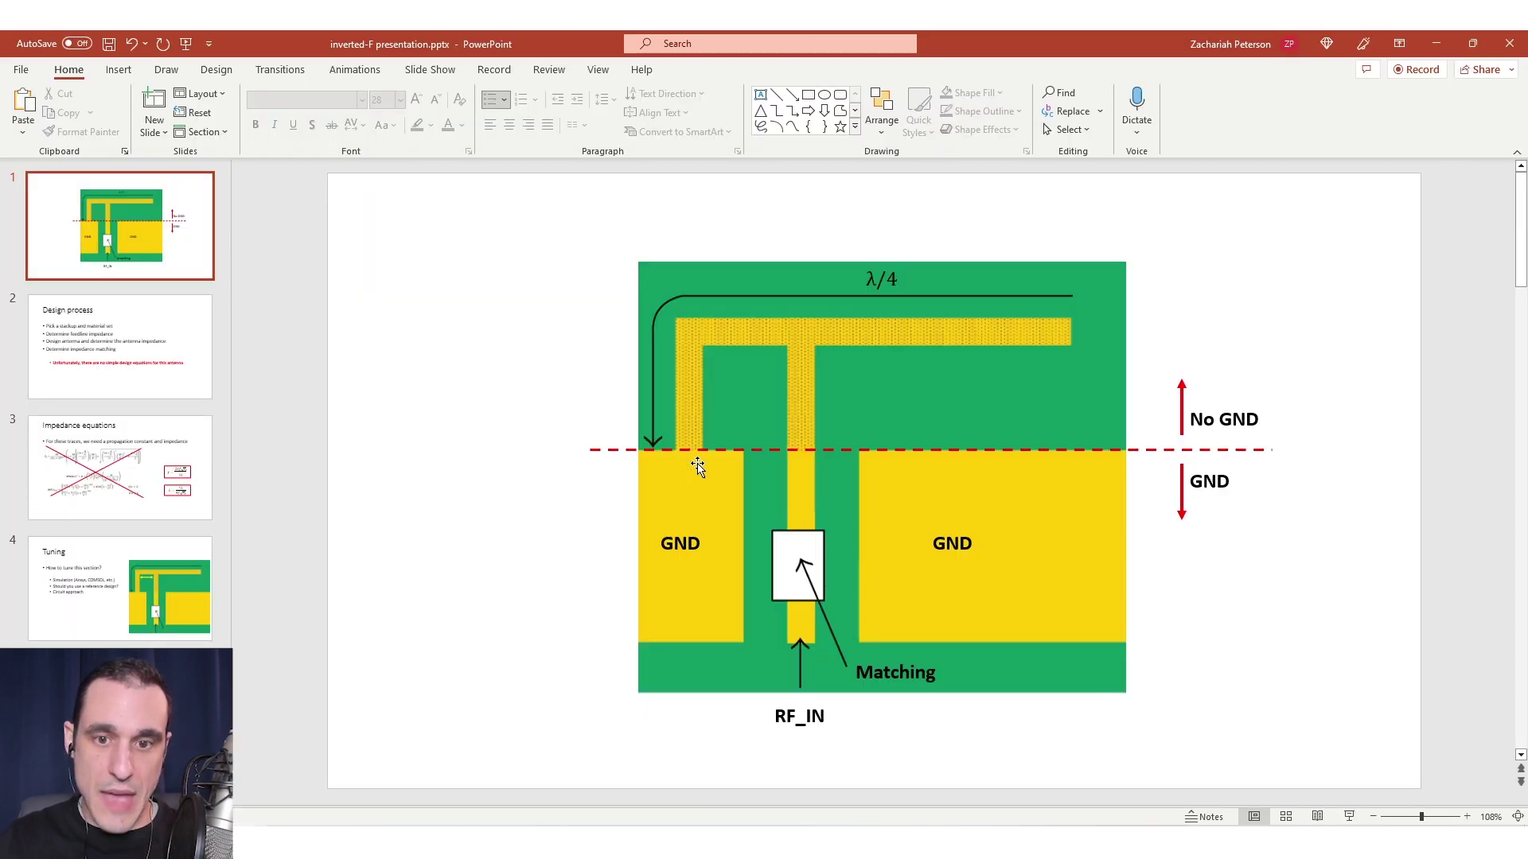
# - Drag the body rectangle's top edge down to make it 200 mil high
pyautogui.click(287, 826)
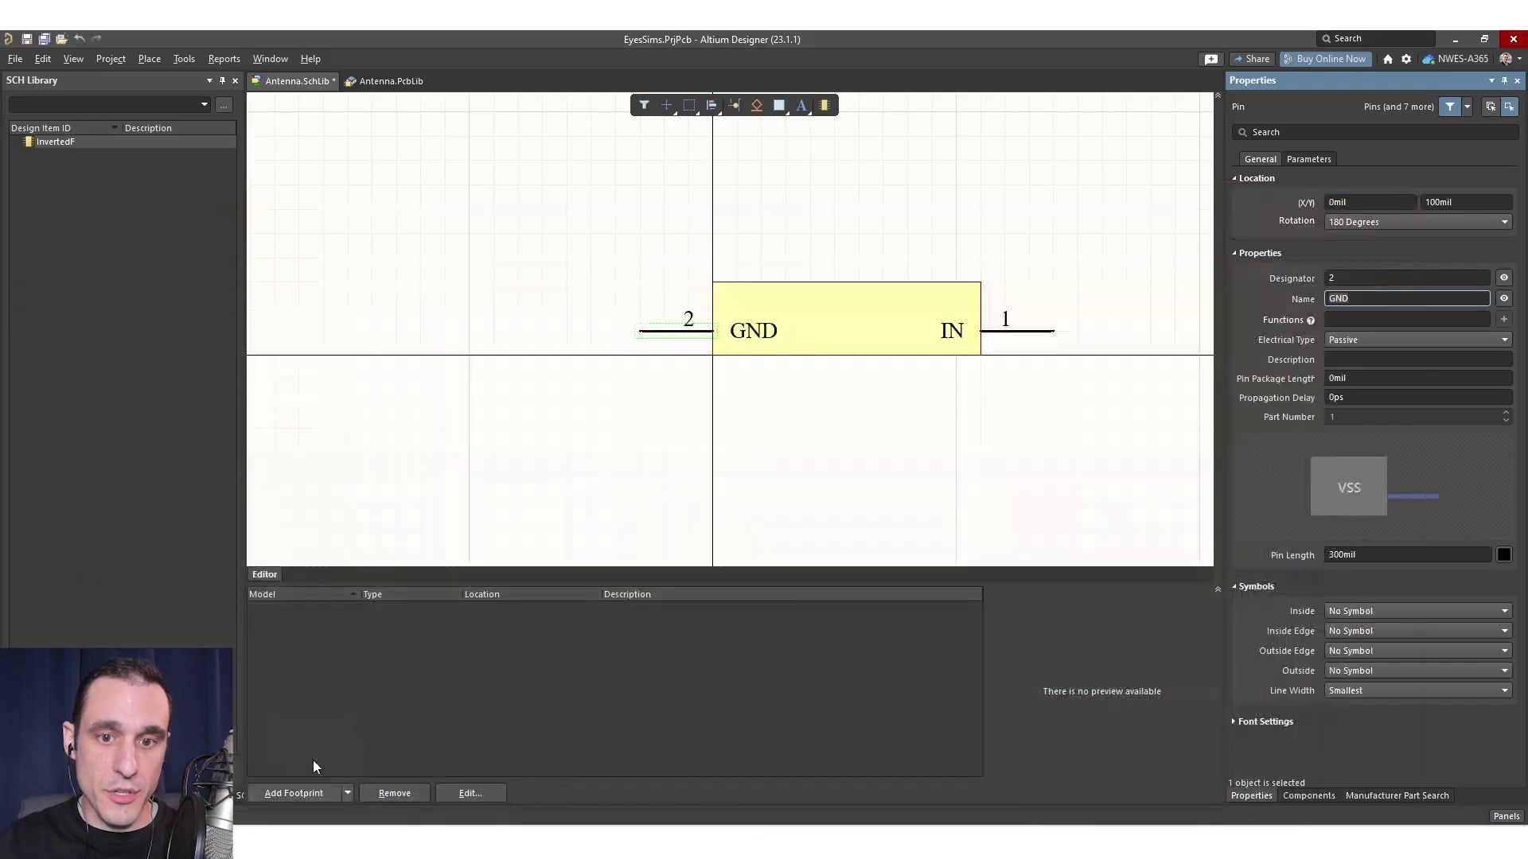
pyautogui.click(847, 284)
pyautogui.moveTo(846, 281); pyautogui.dragTo(847, 306)
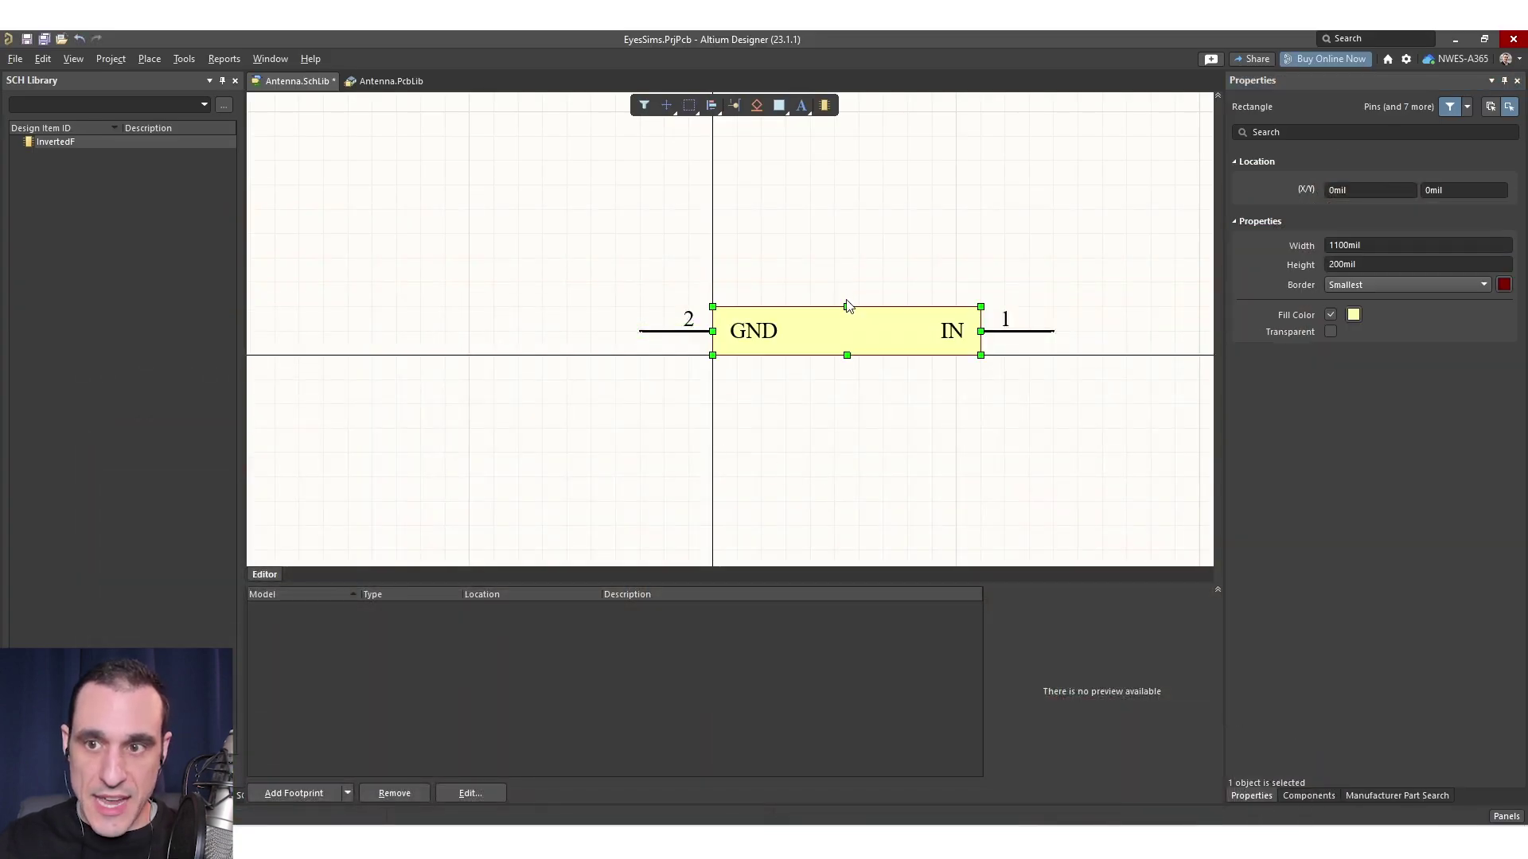
pyautogui.click(921, 259)
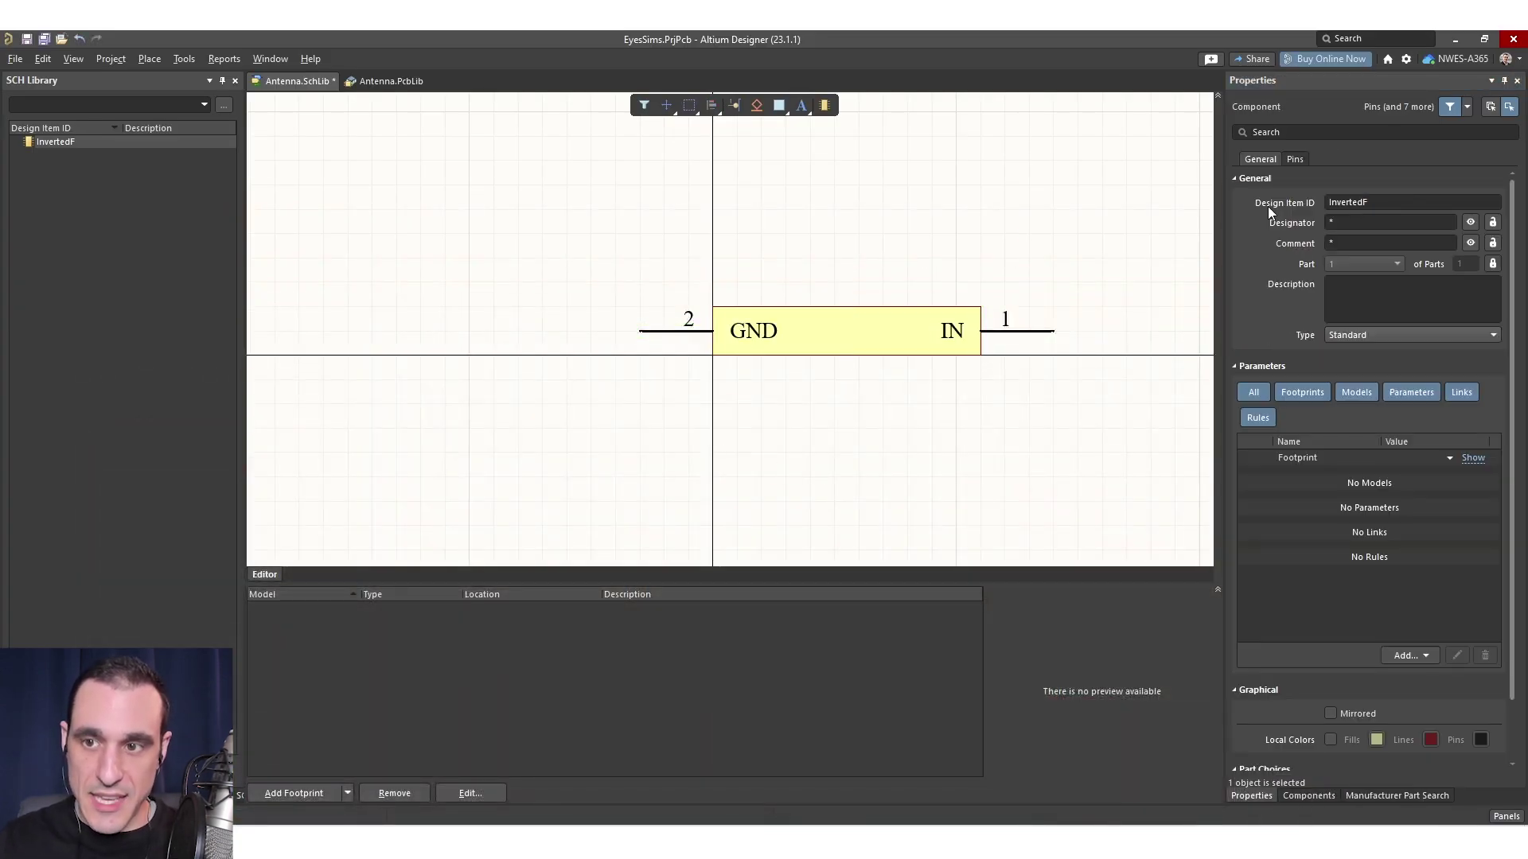
# - Set designator A?, with comment and description both Inverted F Antenna
pyautogui.click(1353, 223)
pyautogui.write('A?')
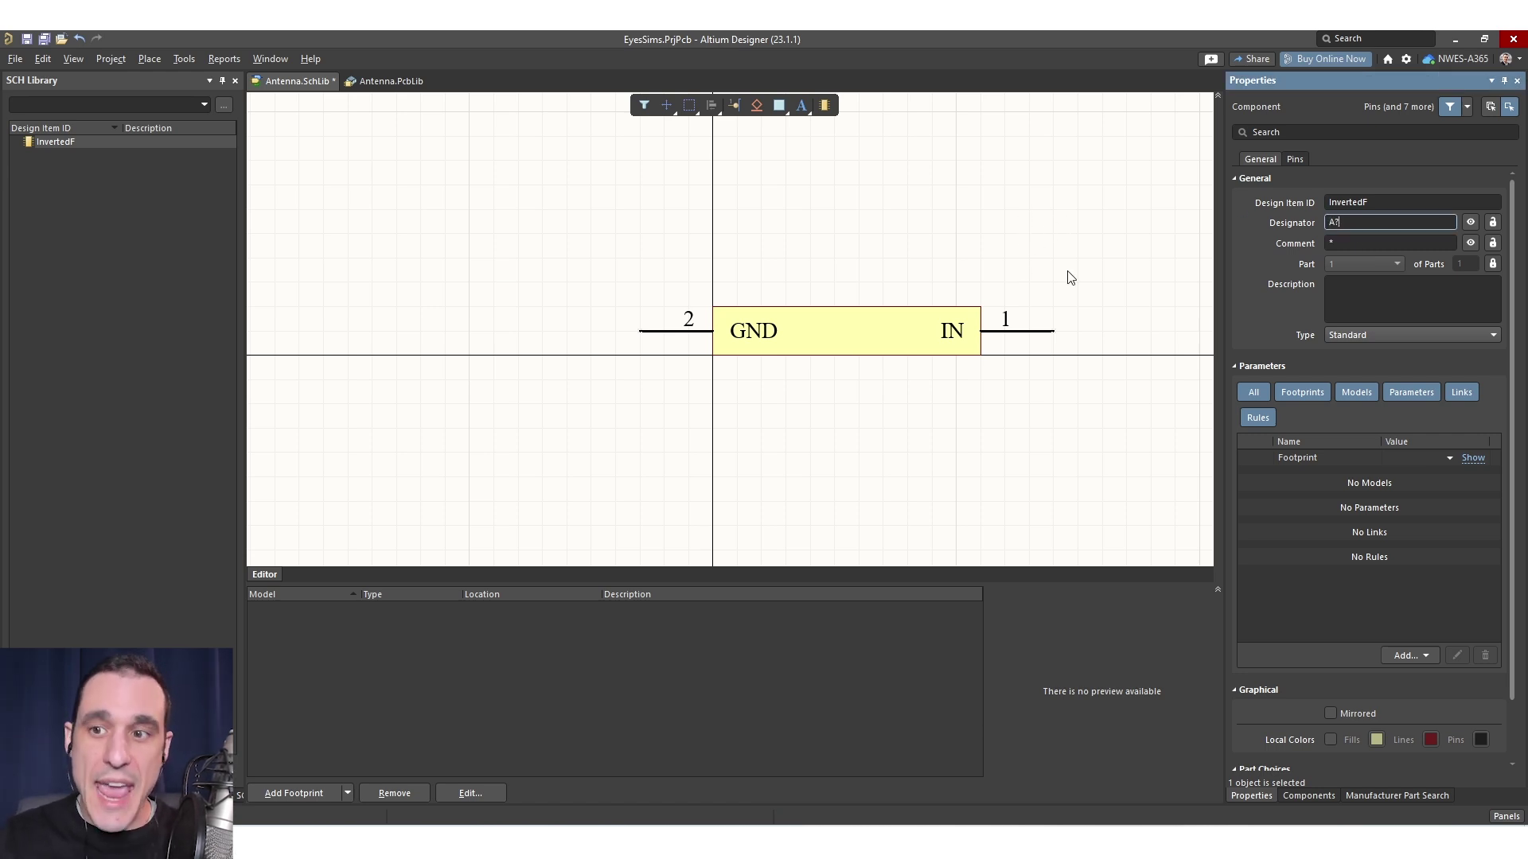
pyautogui.click(1367, 238)
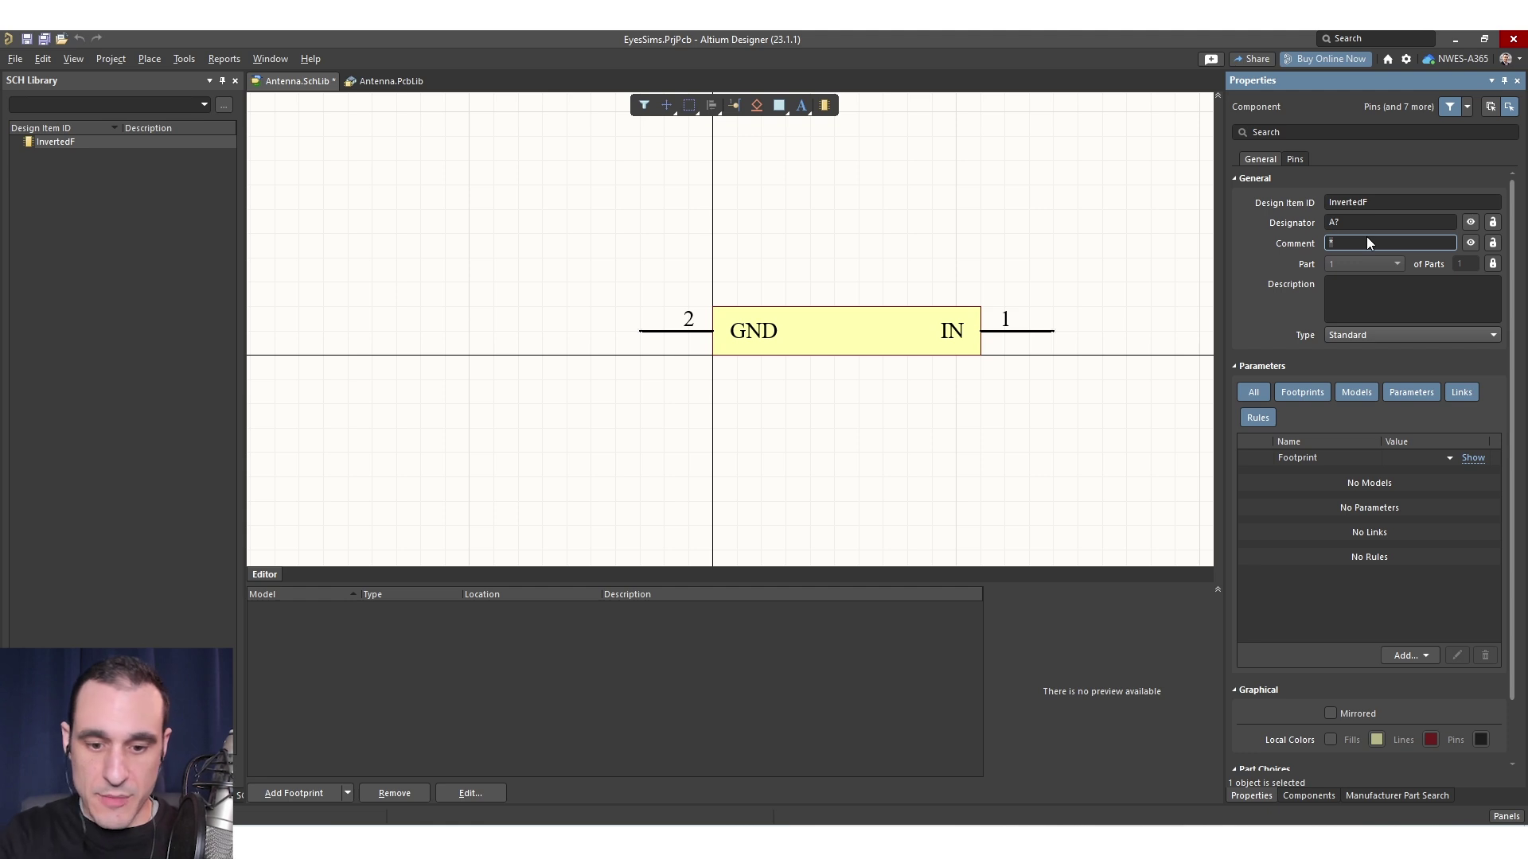
pyautogui.write('Inverted F Antenna')
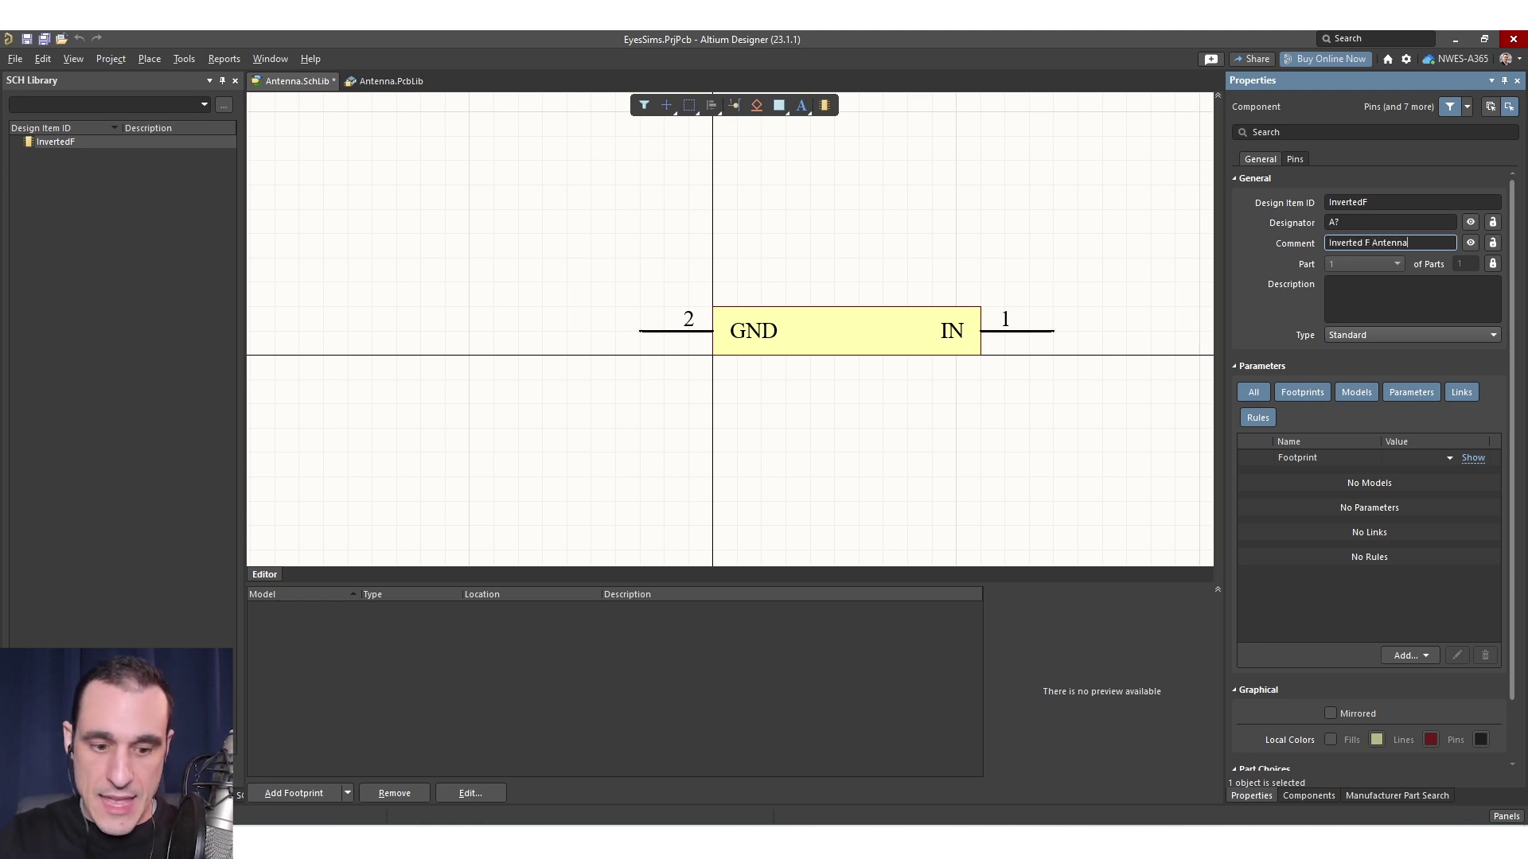
pyautogui.press('capslock')
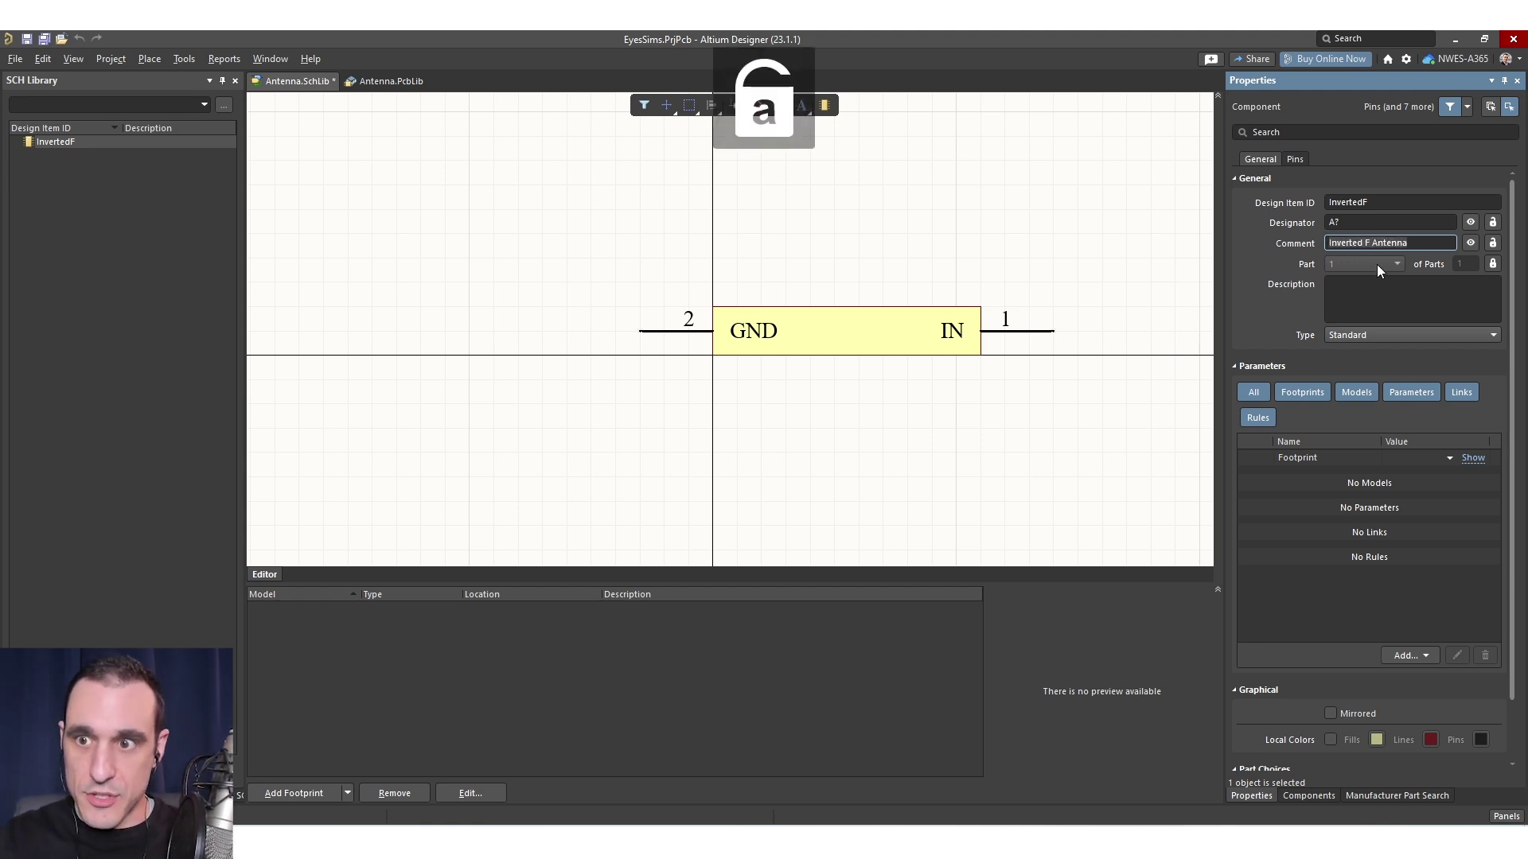
pyautogui.click(1447, 318)
pyautogui.write('Inverted F Antenna')
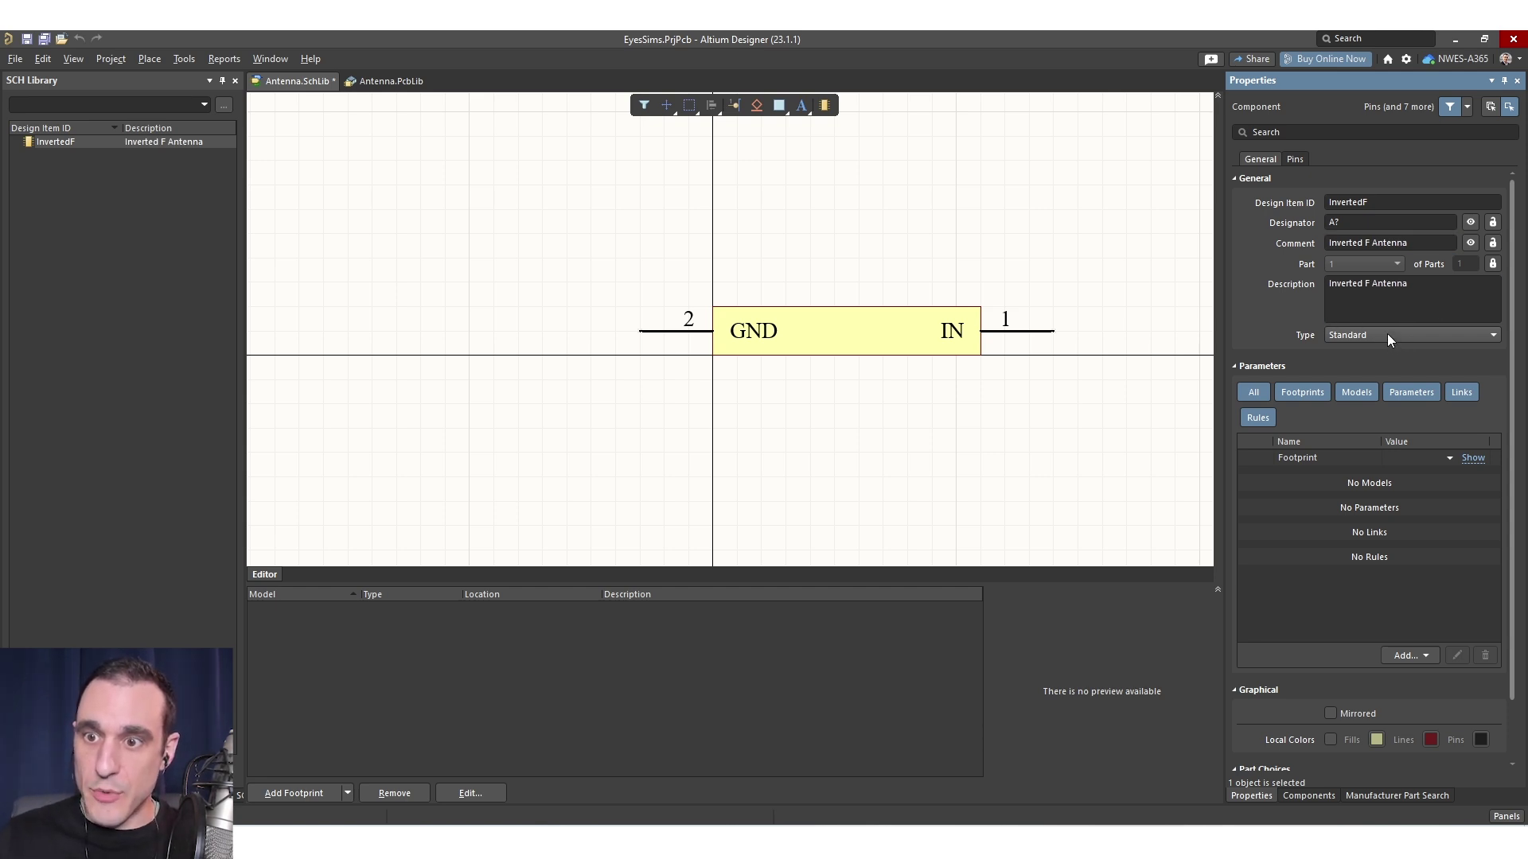
# - Set the component type to Net Tie (No BOM), then bring back the component properties
pyautogui.click(1385, 335)
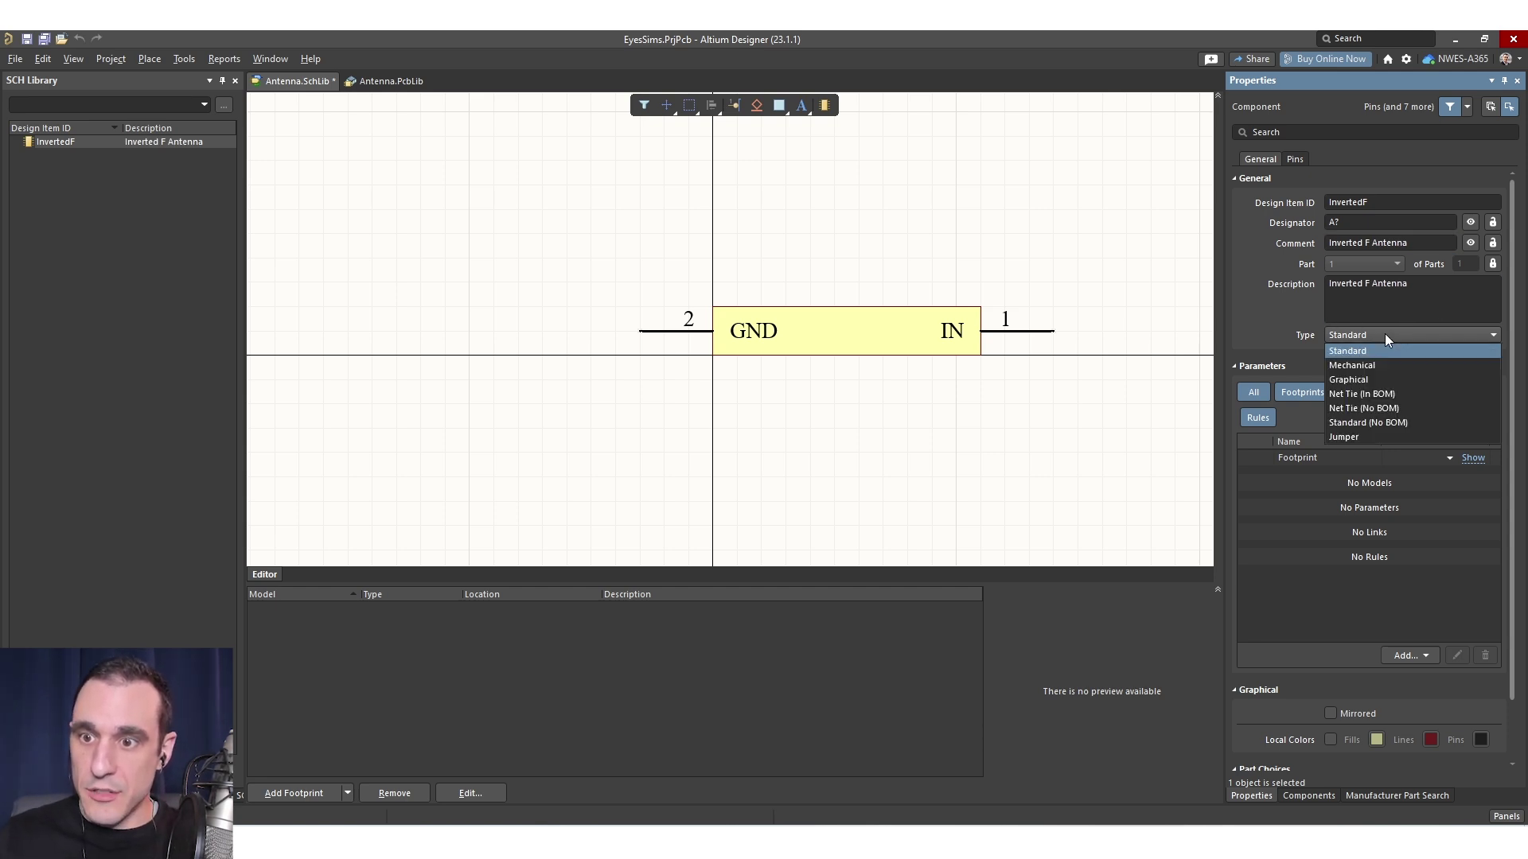
pyautogui.click(1409, 408)
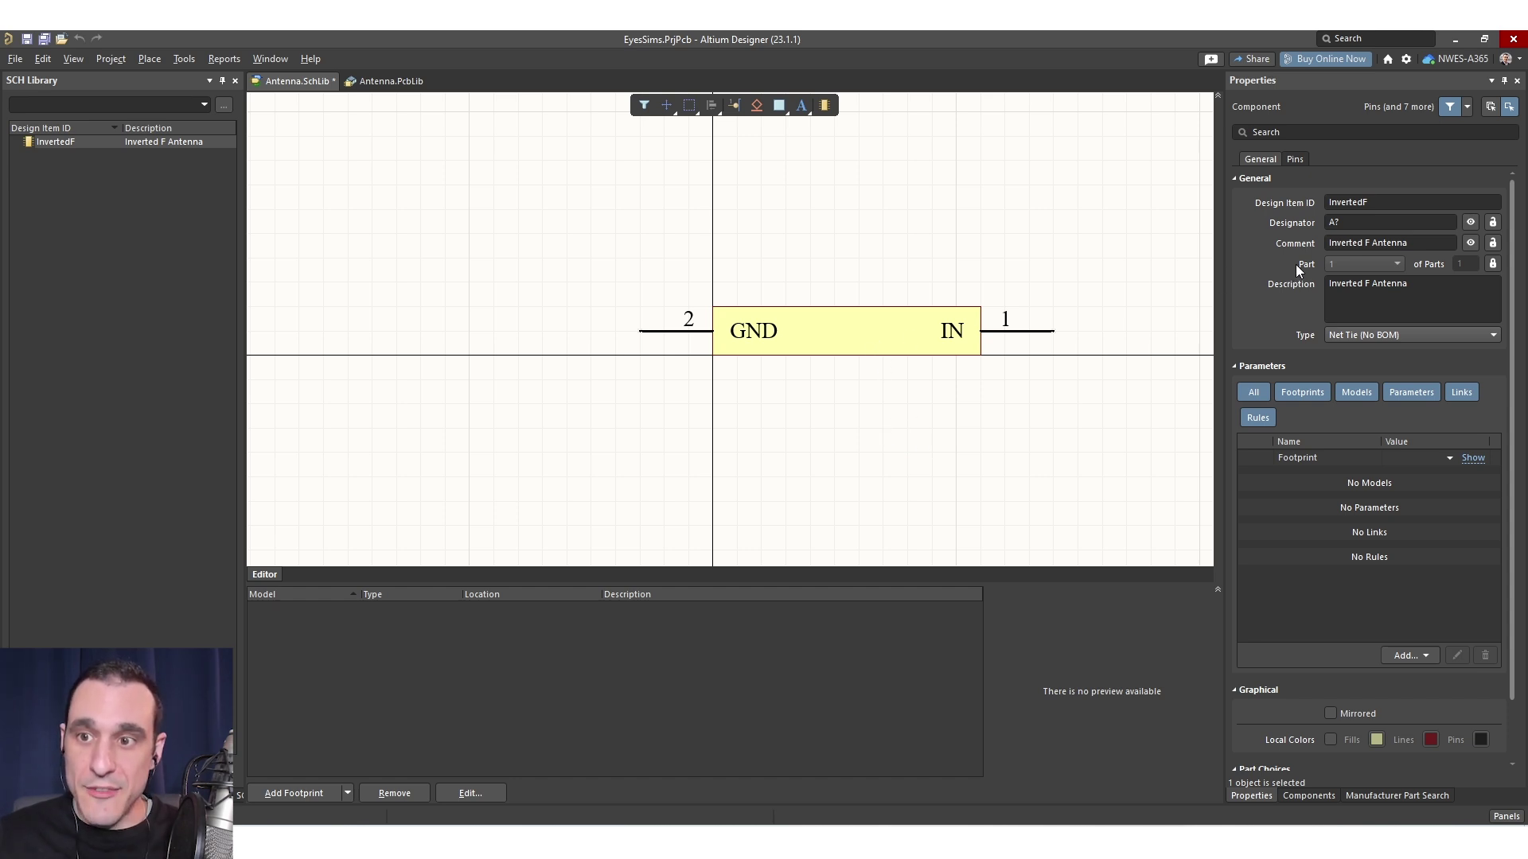
pyautogui.click(1350, 223)
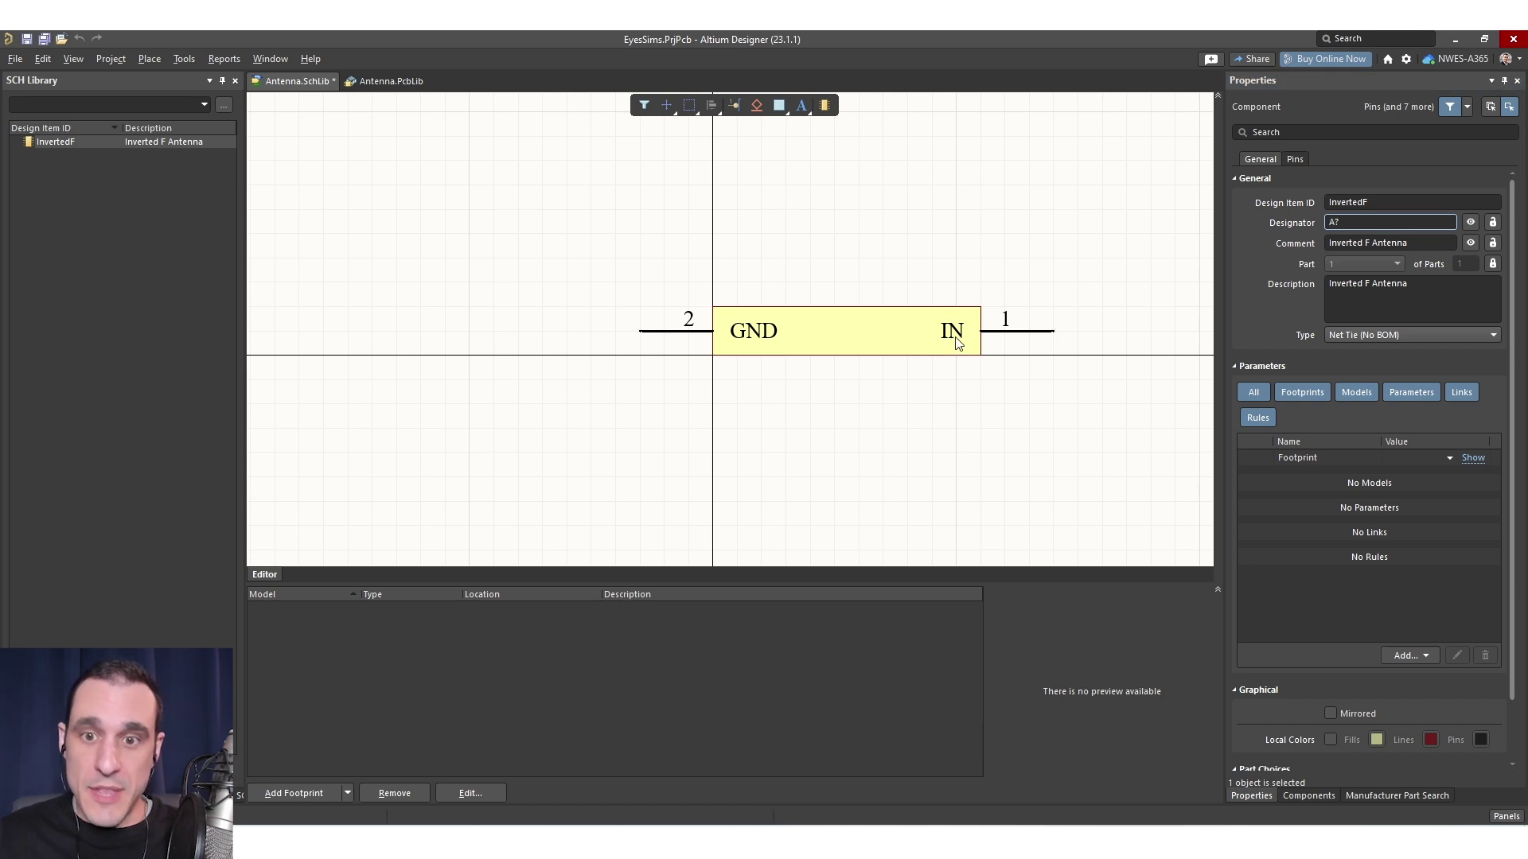
pyautogui.click(859, 340)
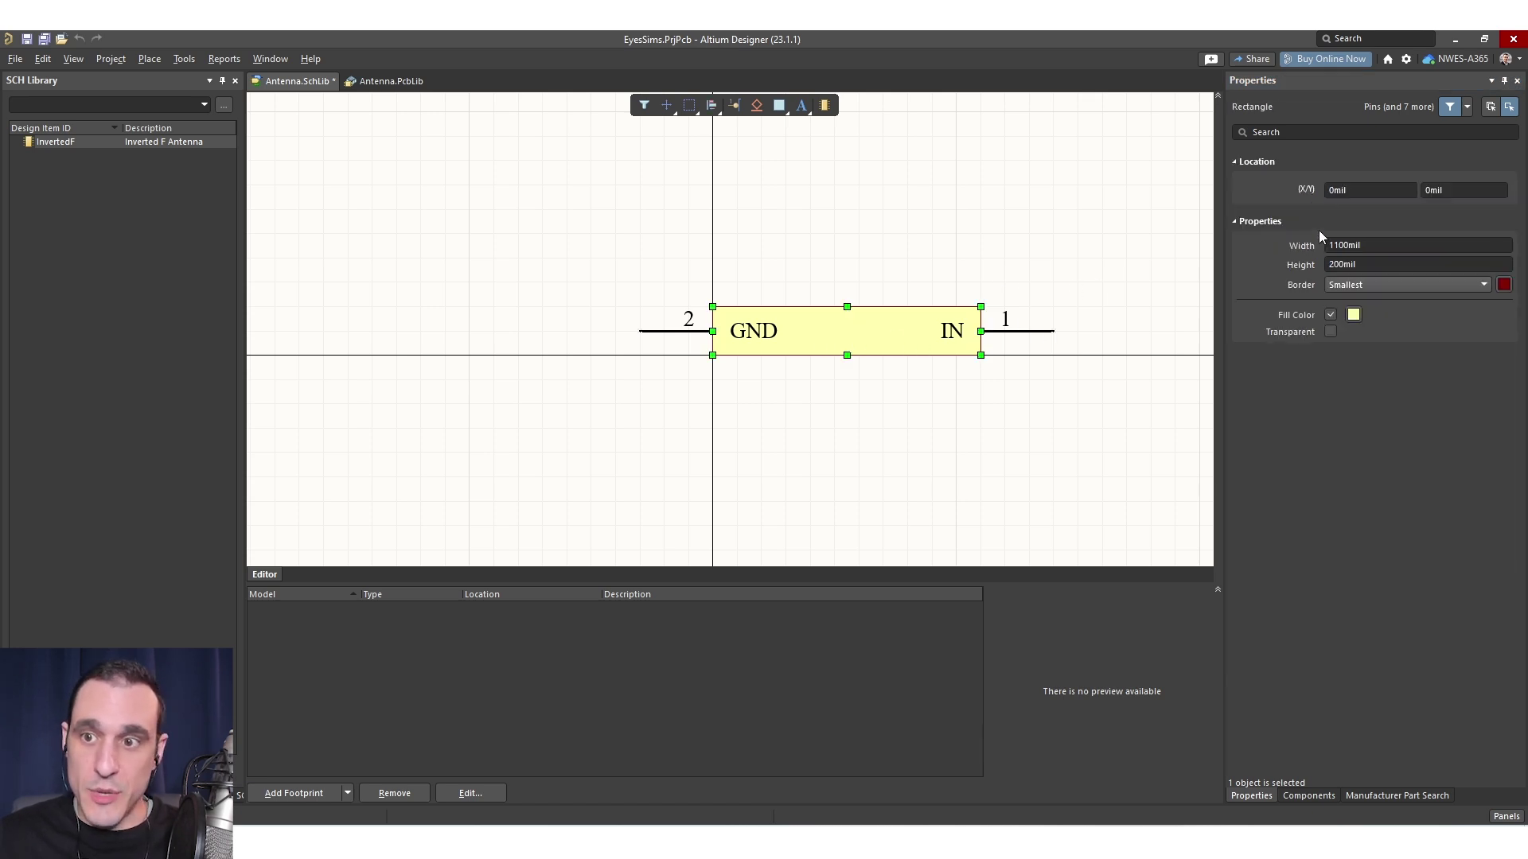
pyautogui.press('Escape')
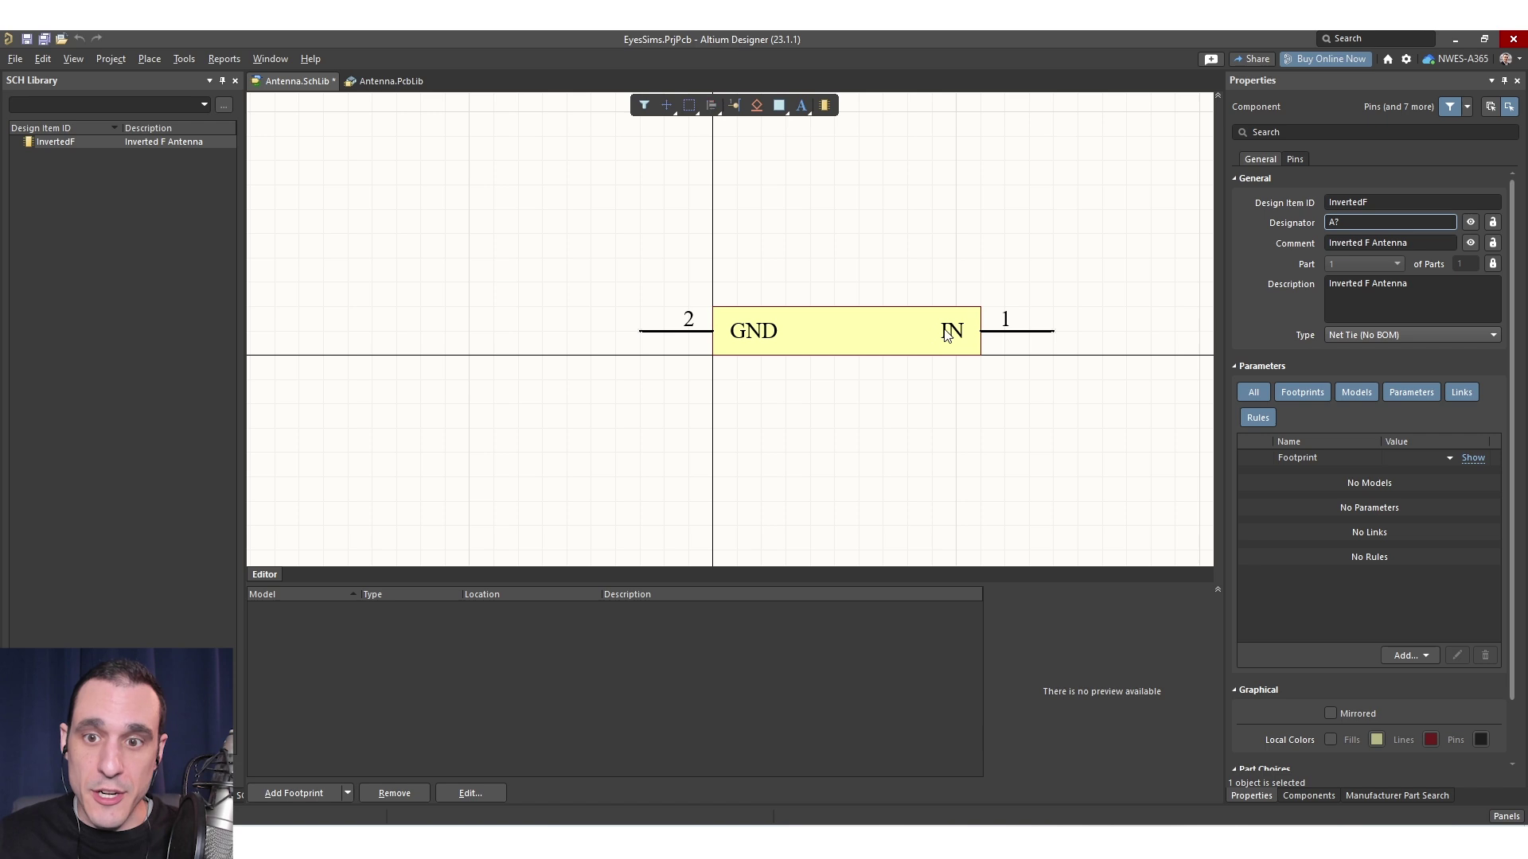
pyautogui.click(887, 341)
pyautogui.click(894, 413)
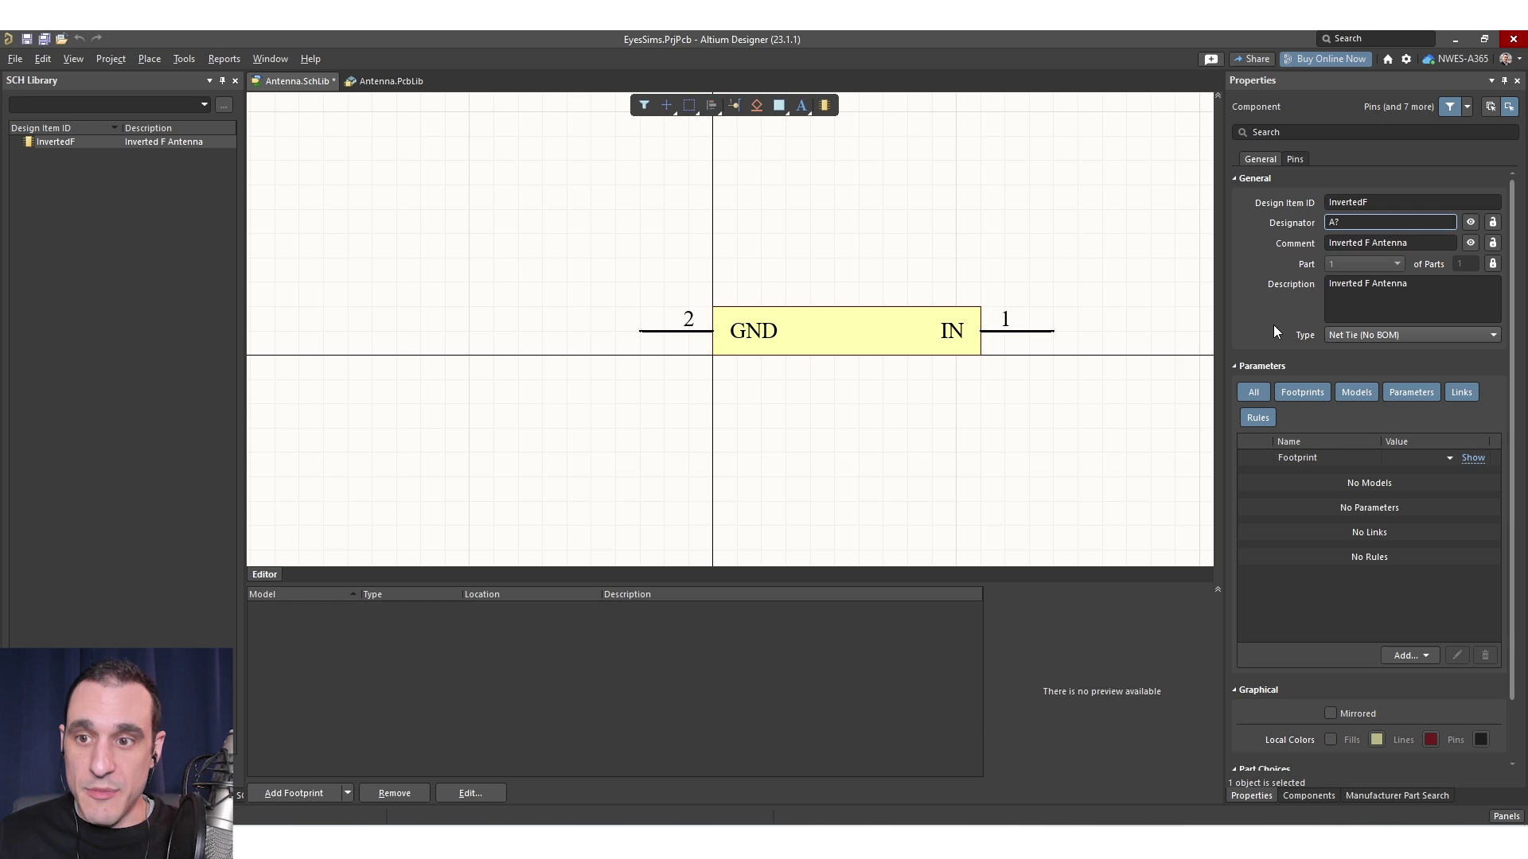
# - Change the type to Net Tie (In BOM) and replace the comment with DNI
pyautogui.click(1417, 334)
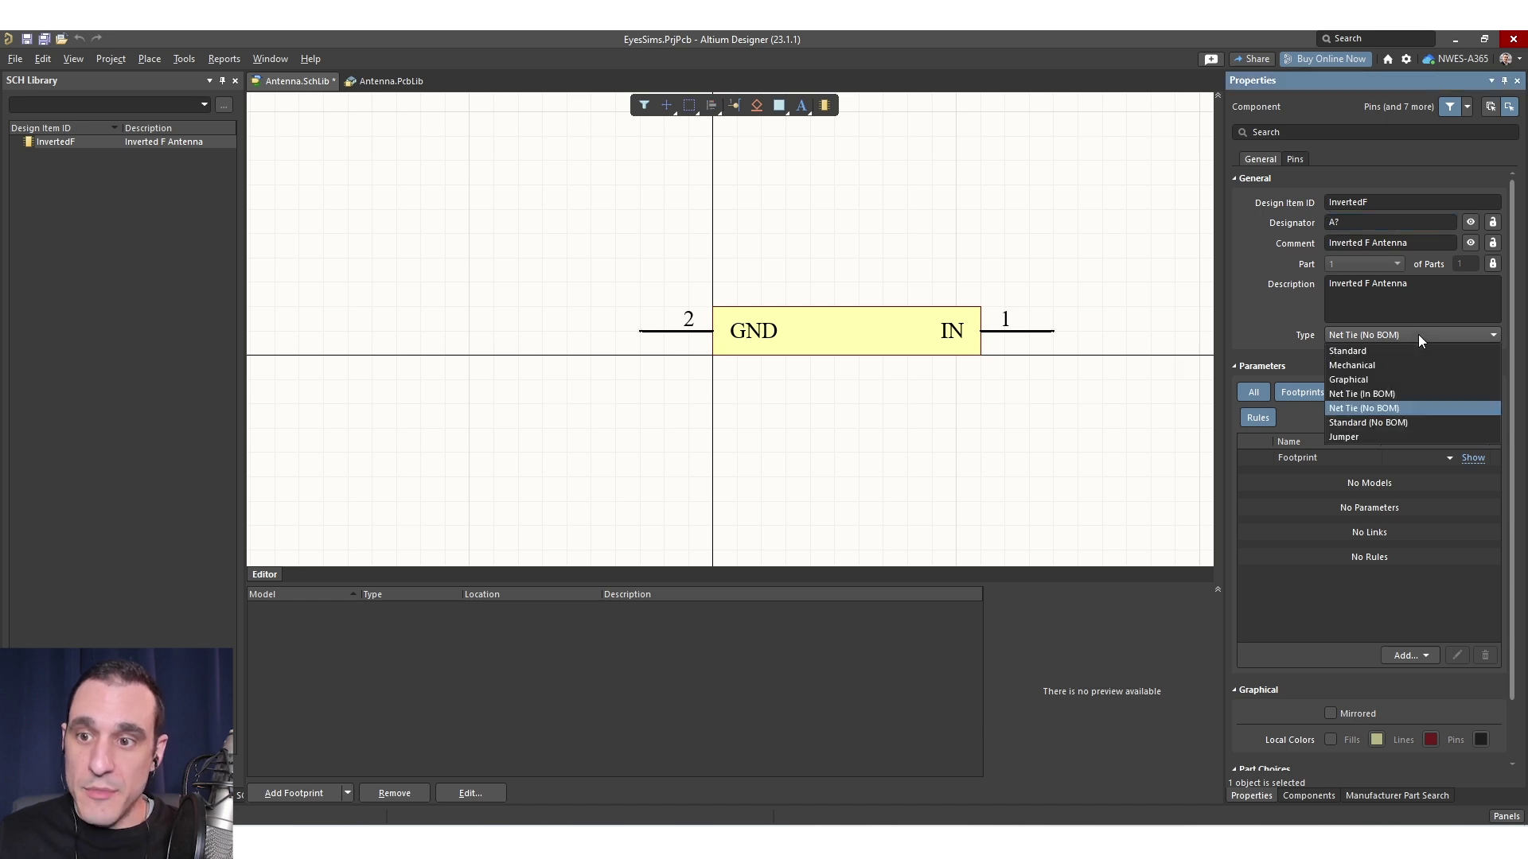
pyautogui.click(1416, 394)
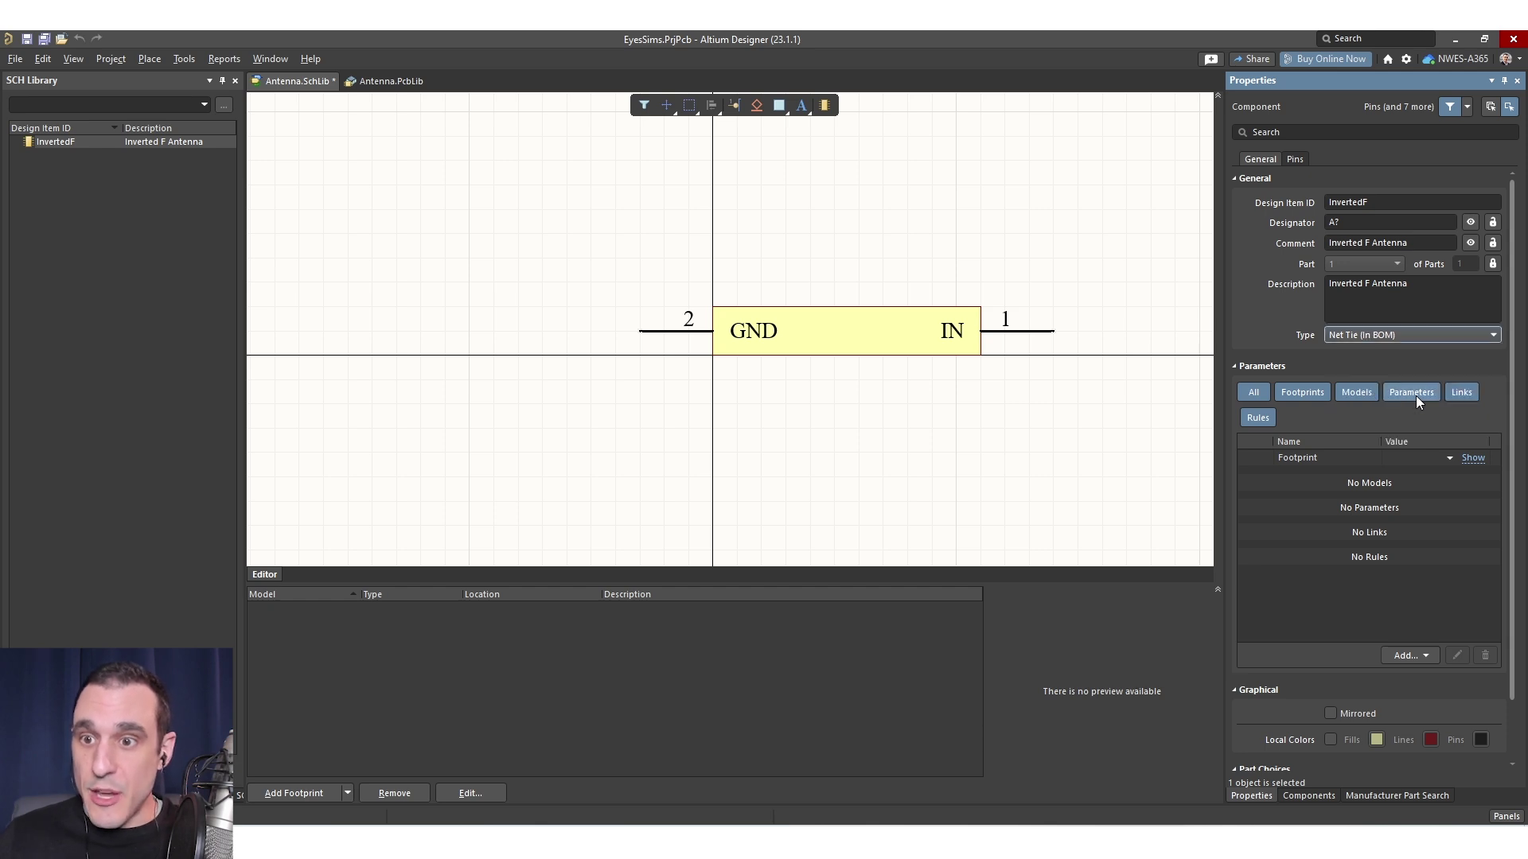
pyautogui.click(1424, 248)
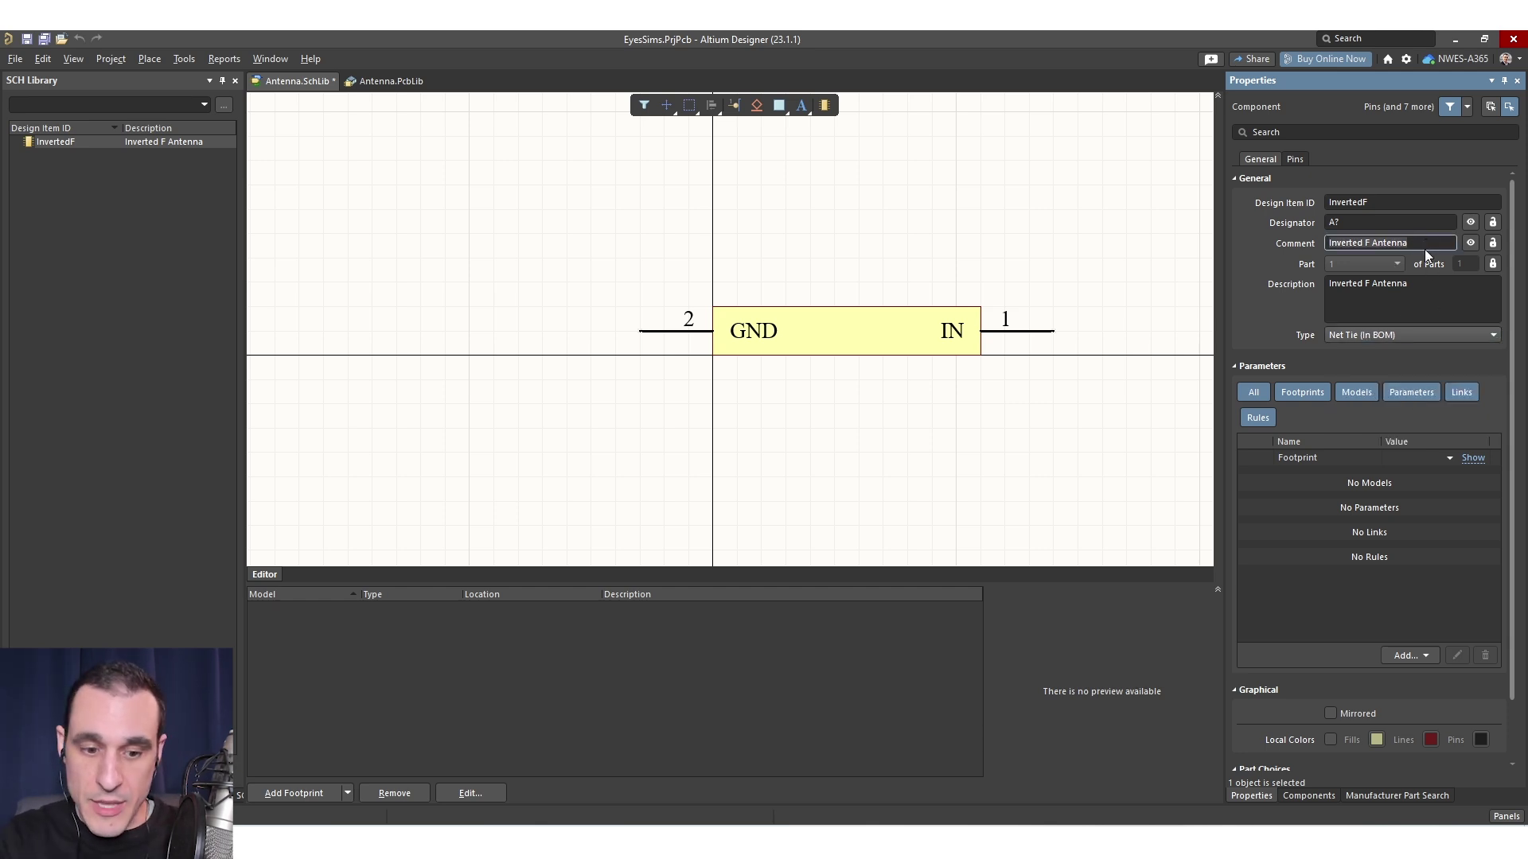
pyautogui.write('DNI')
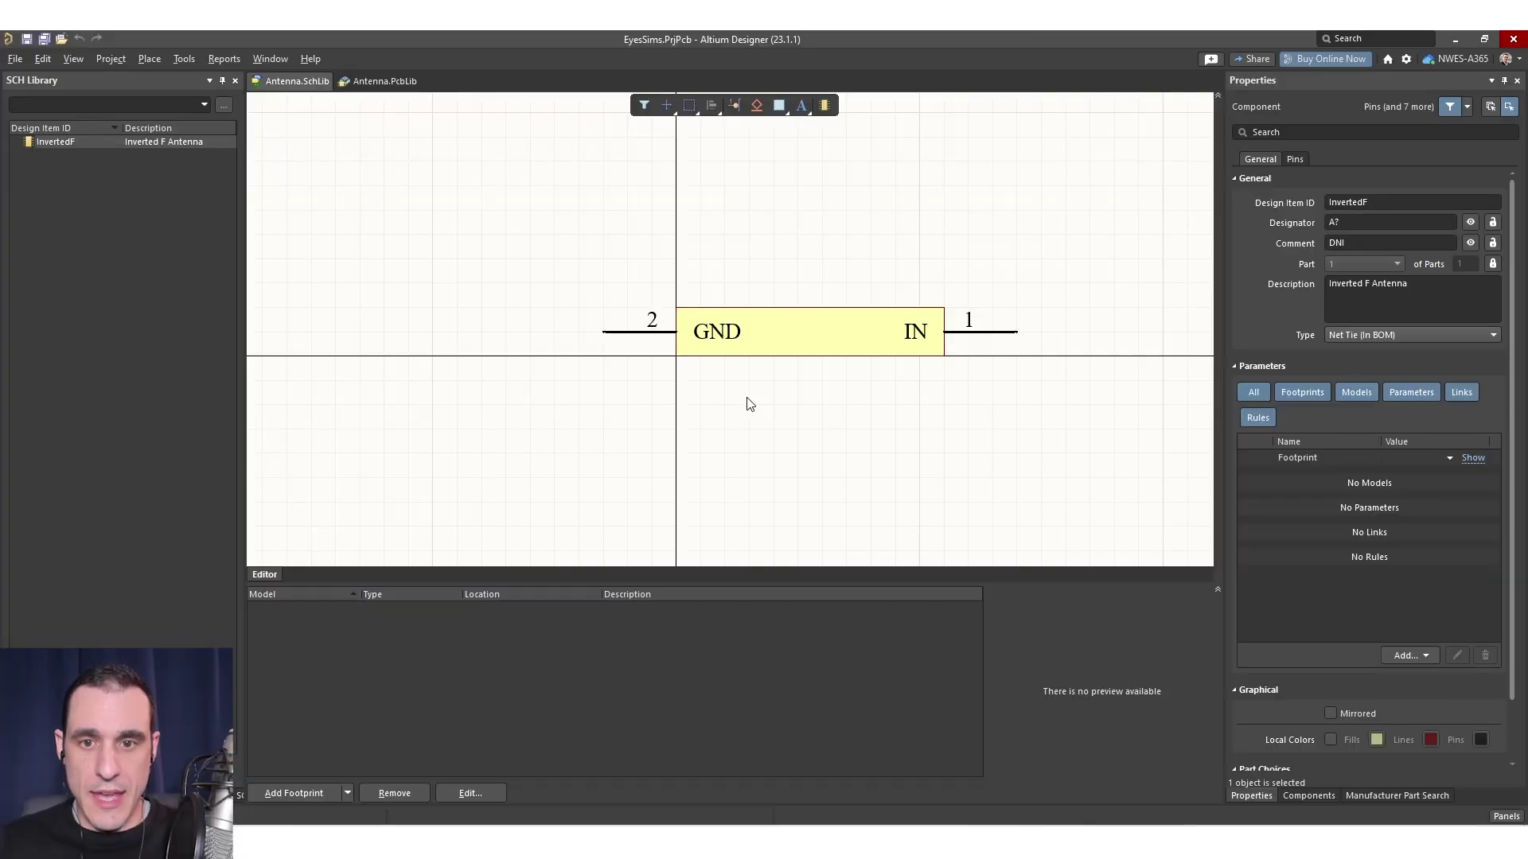
# - Rename PCBCOMPONENT_1 in Antenna.PcbLib to InvertedF-Footprint
pyautogui.click(383, 82)
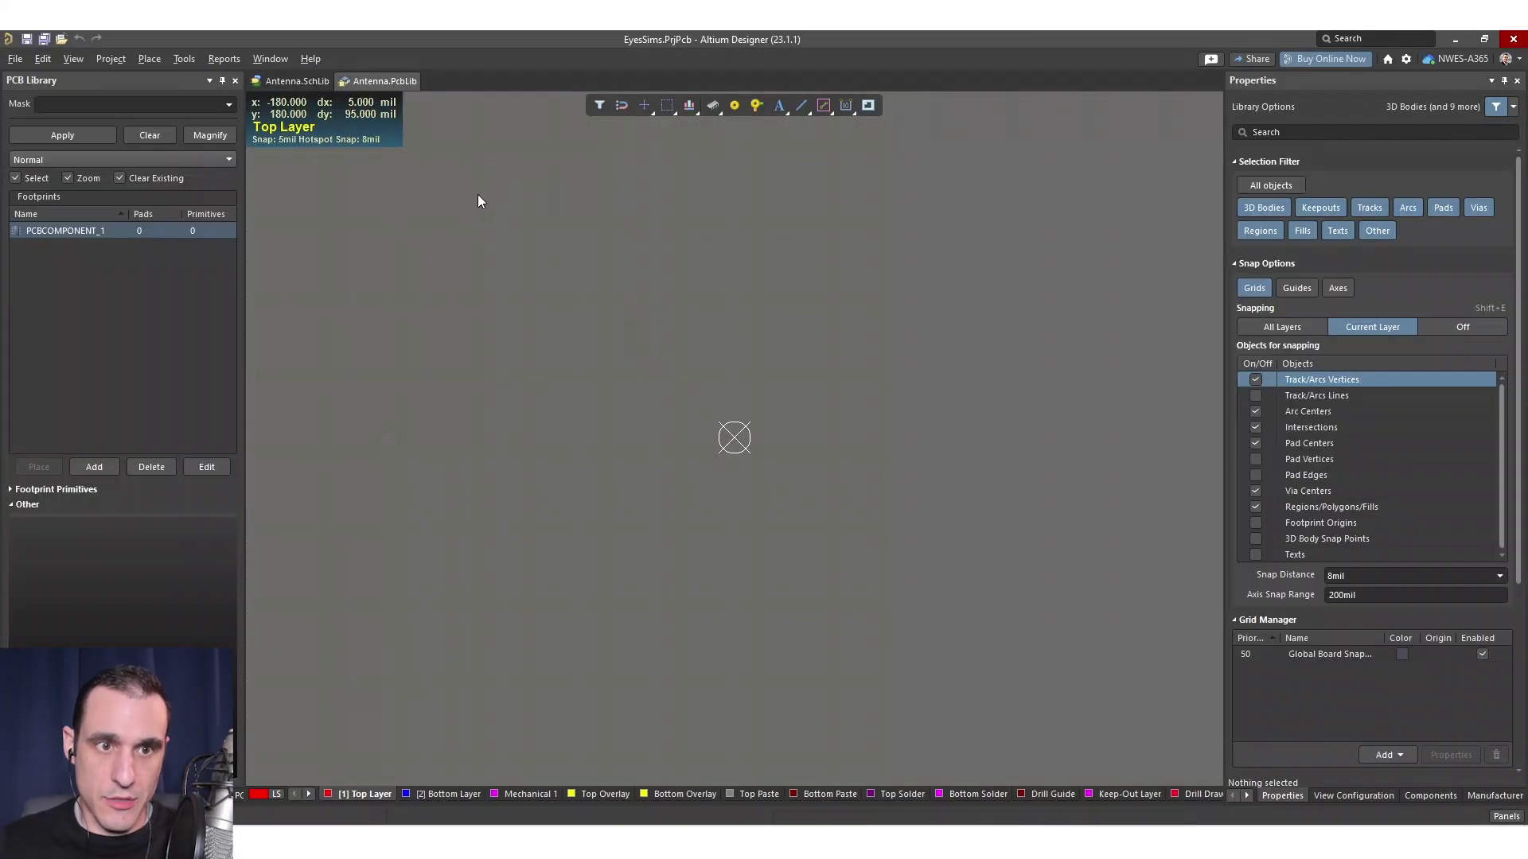
pyautogui.doubleClick(87, 231)
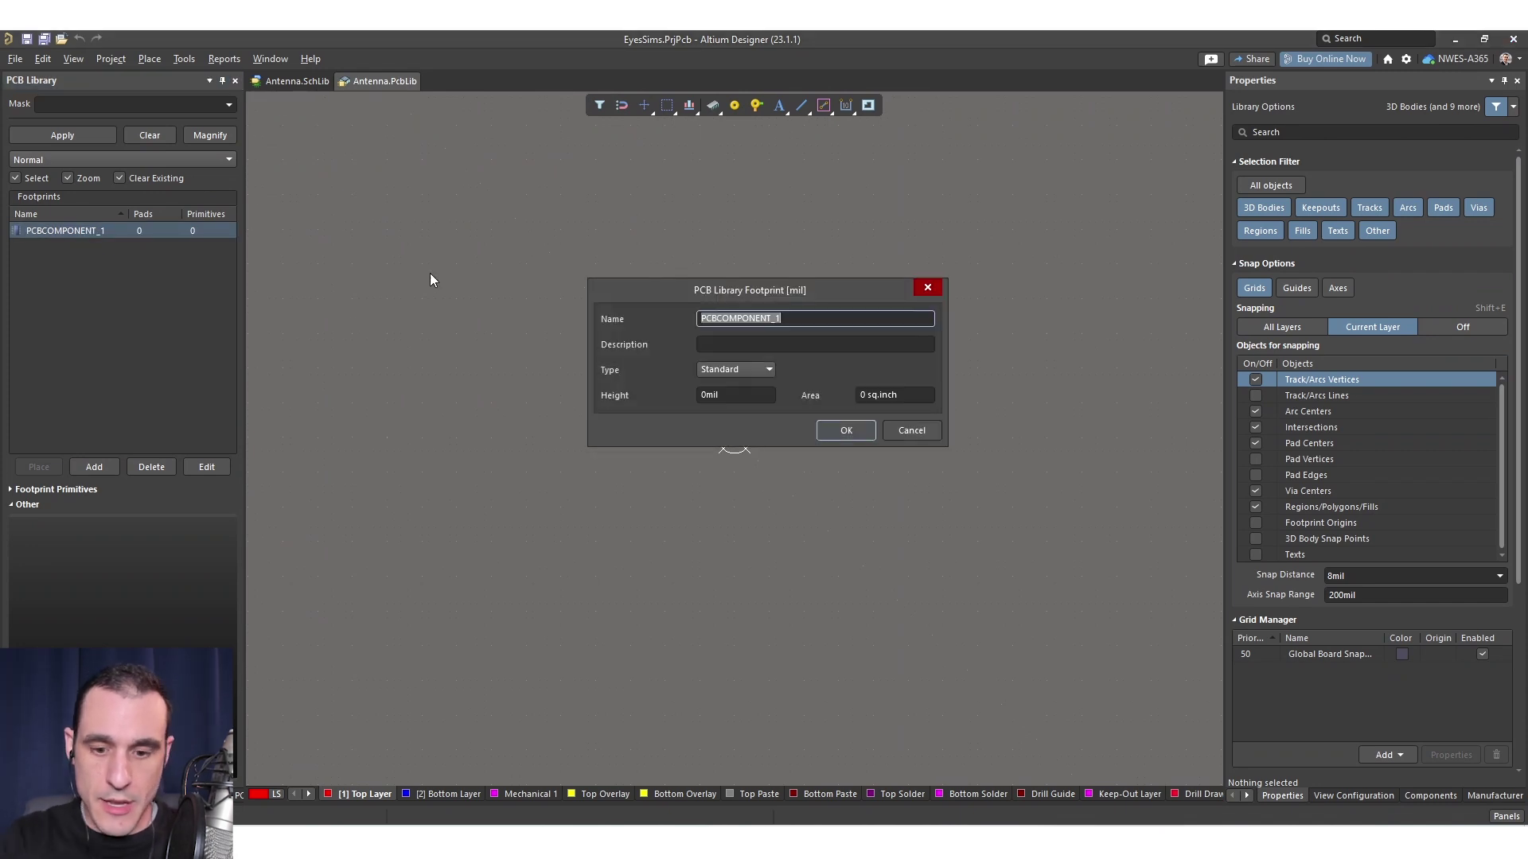
pyautogui.write('Inte')
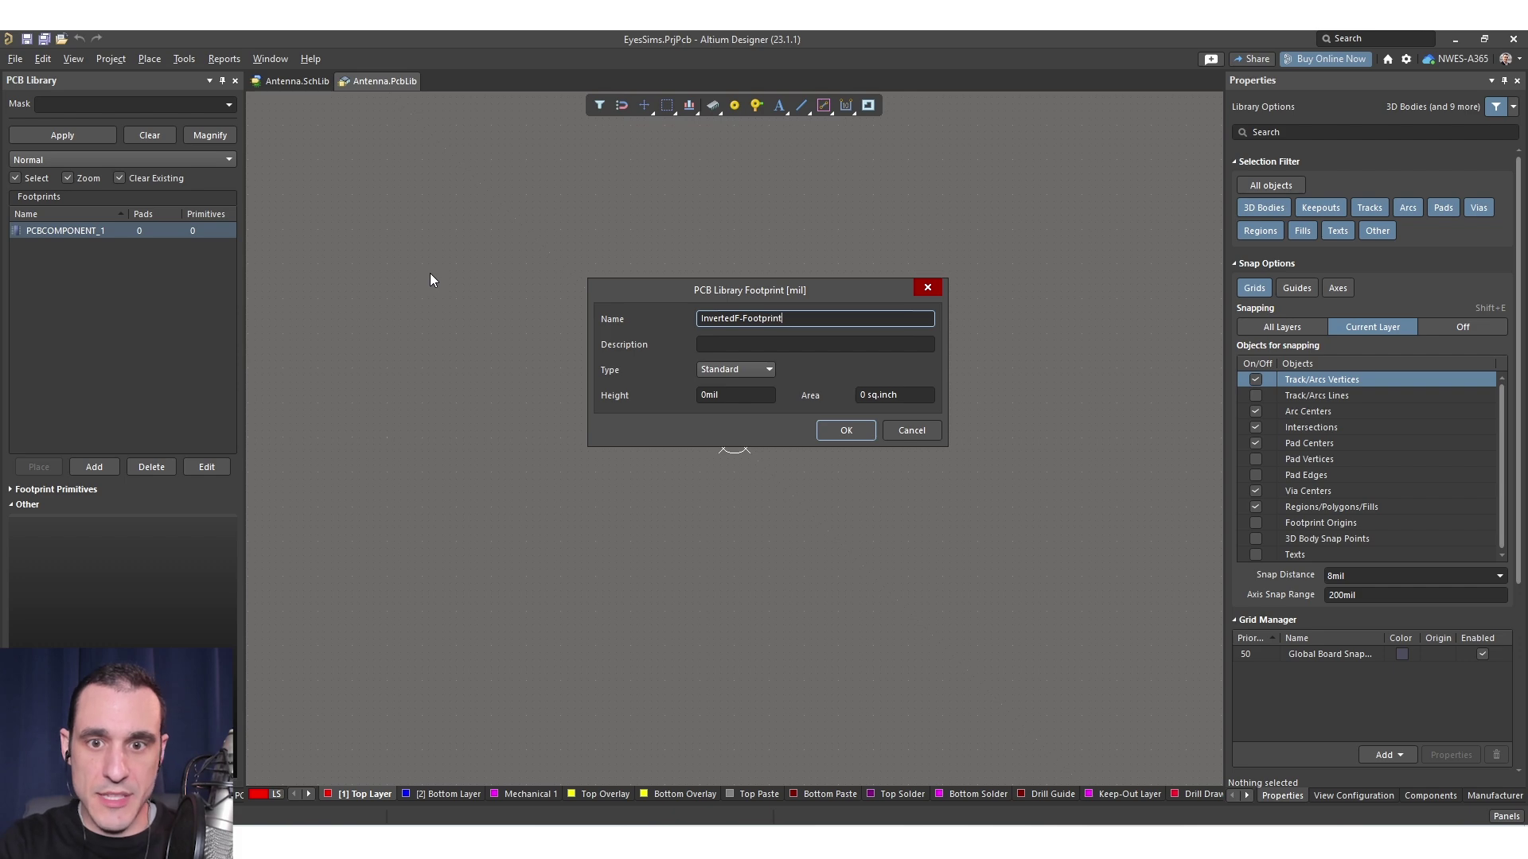
pyautogui.press('Return')
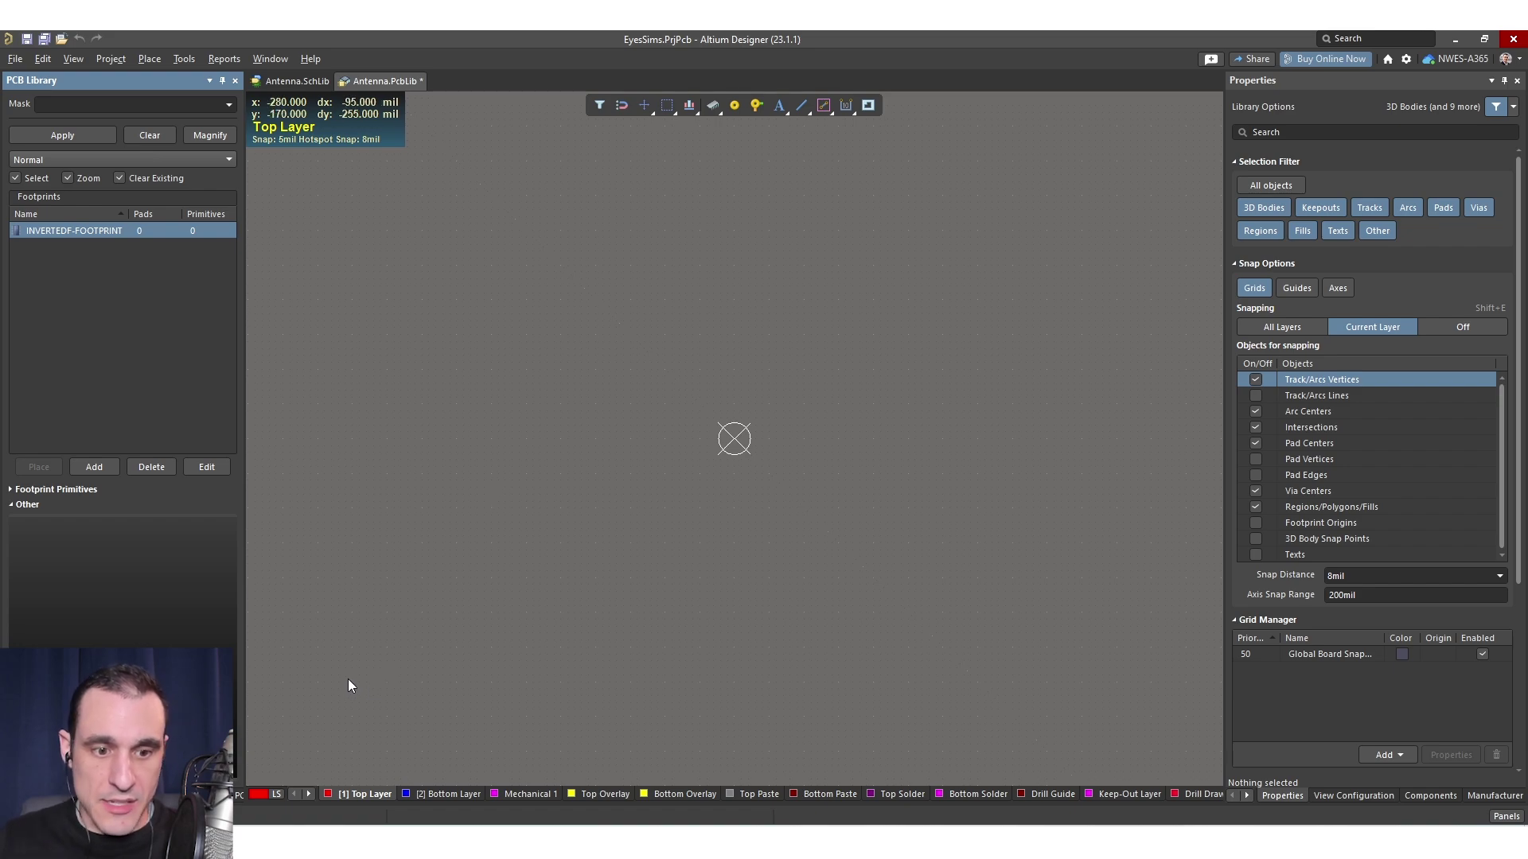
pyautogui.hotkey('alt', 'Tab')
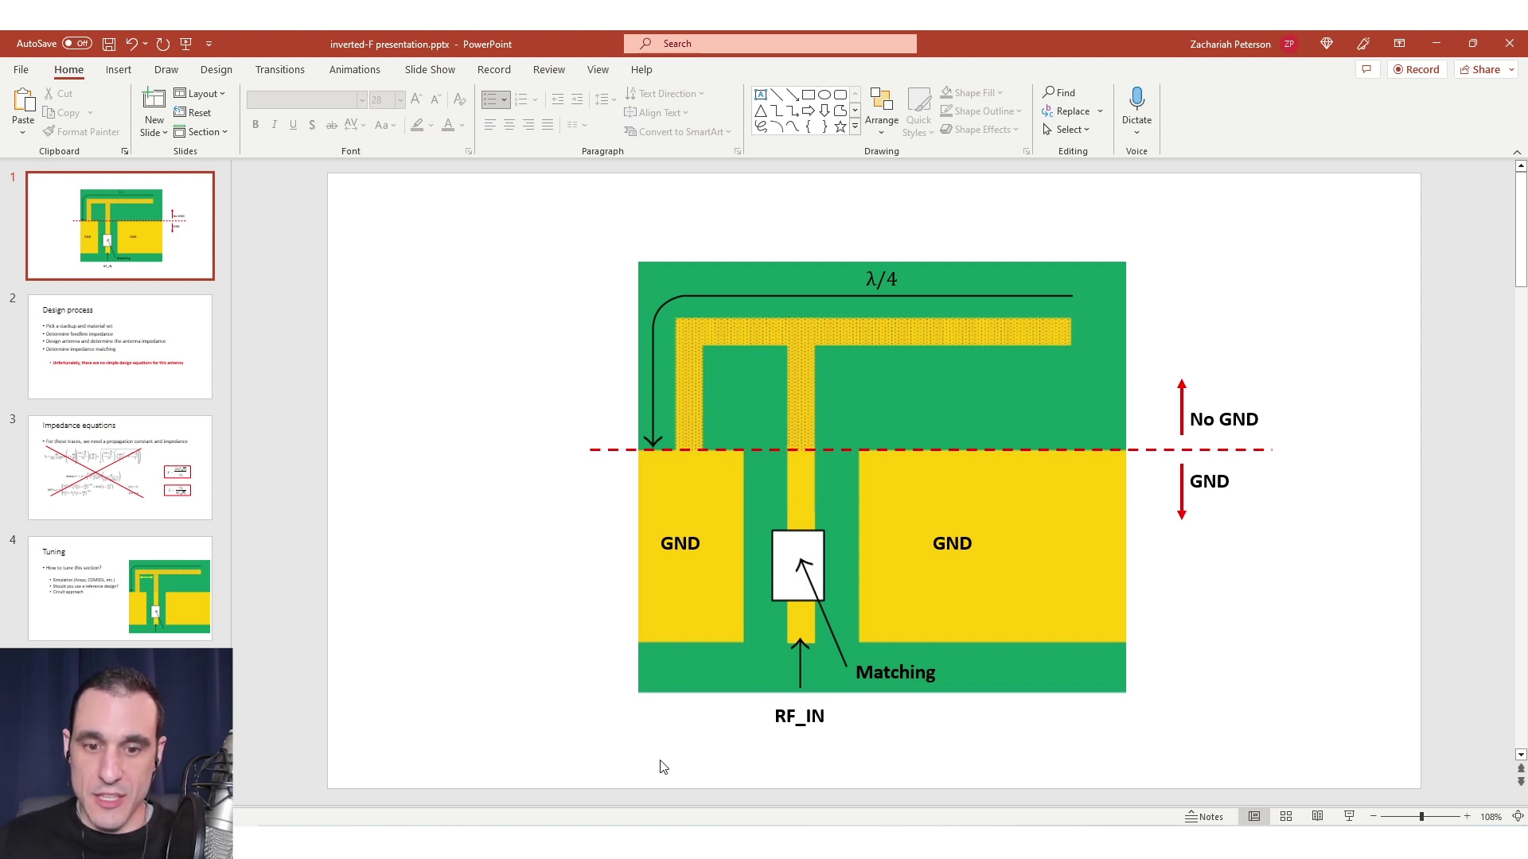
# - Bring up the Notepad notes listing Length 15.305, L1=3.82625 and L2=11.47875
pyautogui.hotkey('alt', 'Tab')
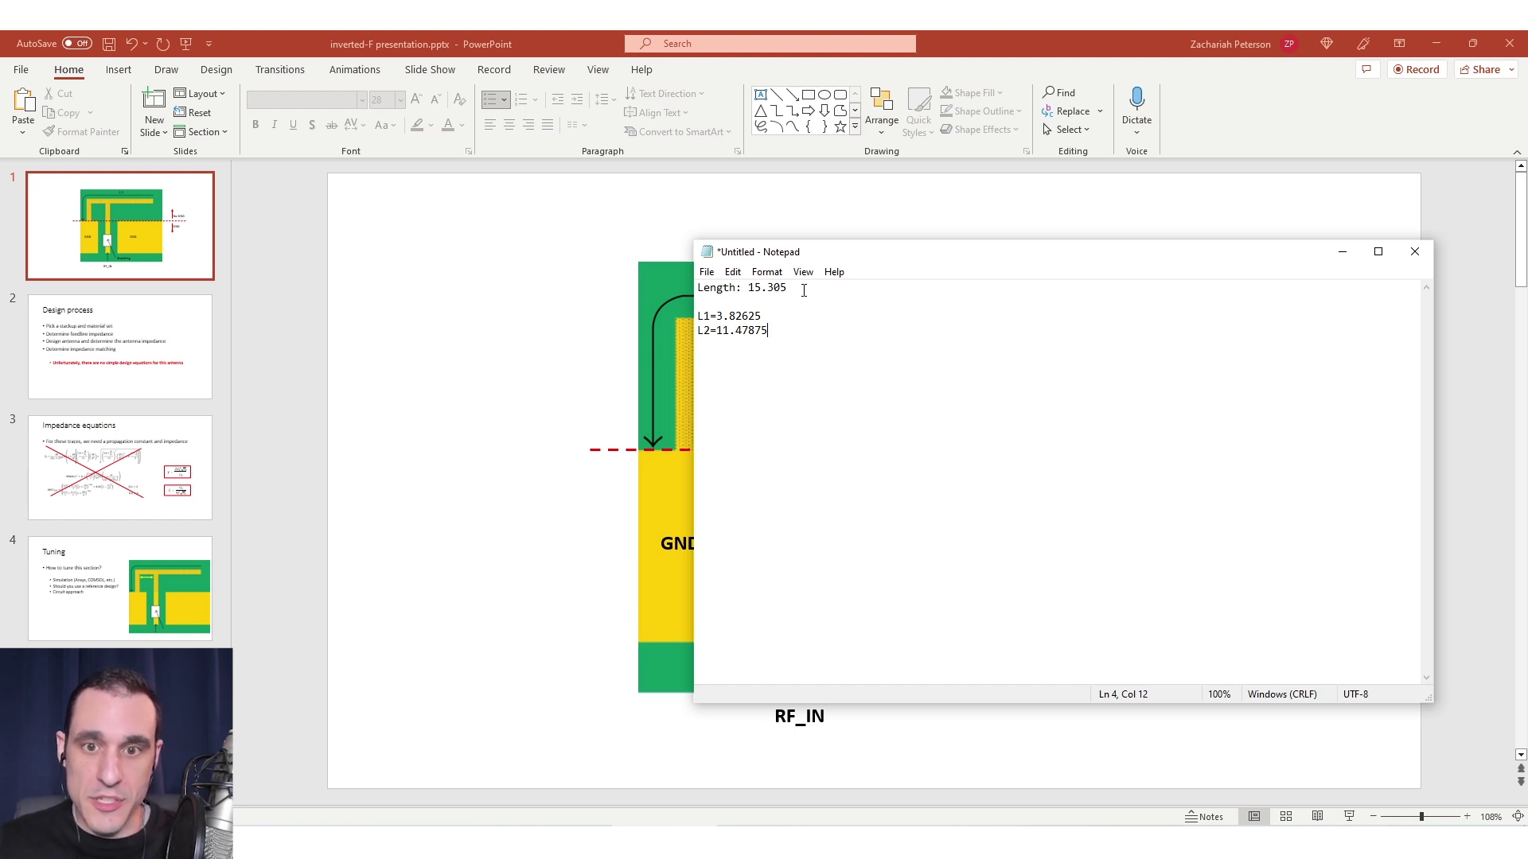
# - Add Dk = 4 to the Notepad notes, then move to the Cypress antenna guide in Chrome
pyautogui.click(556, 361)
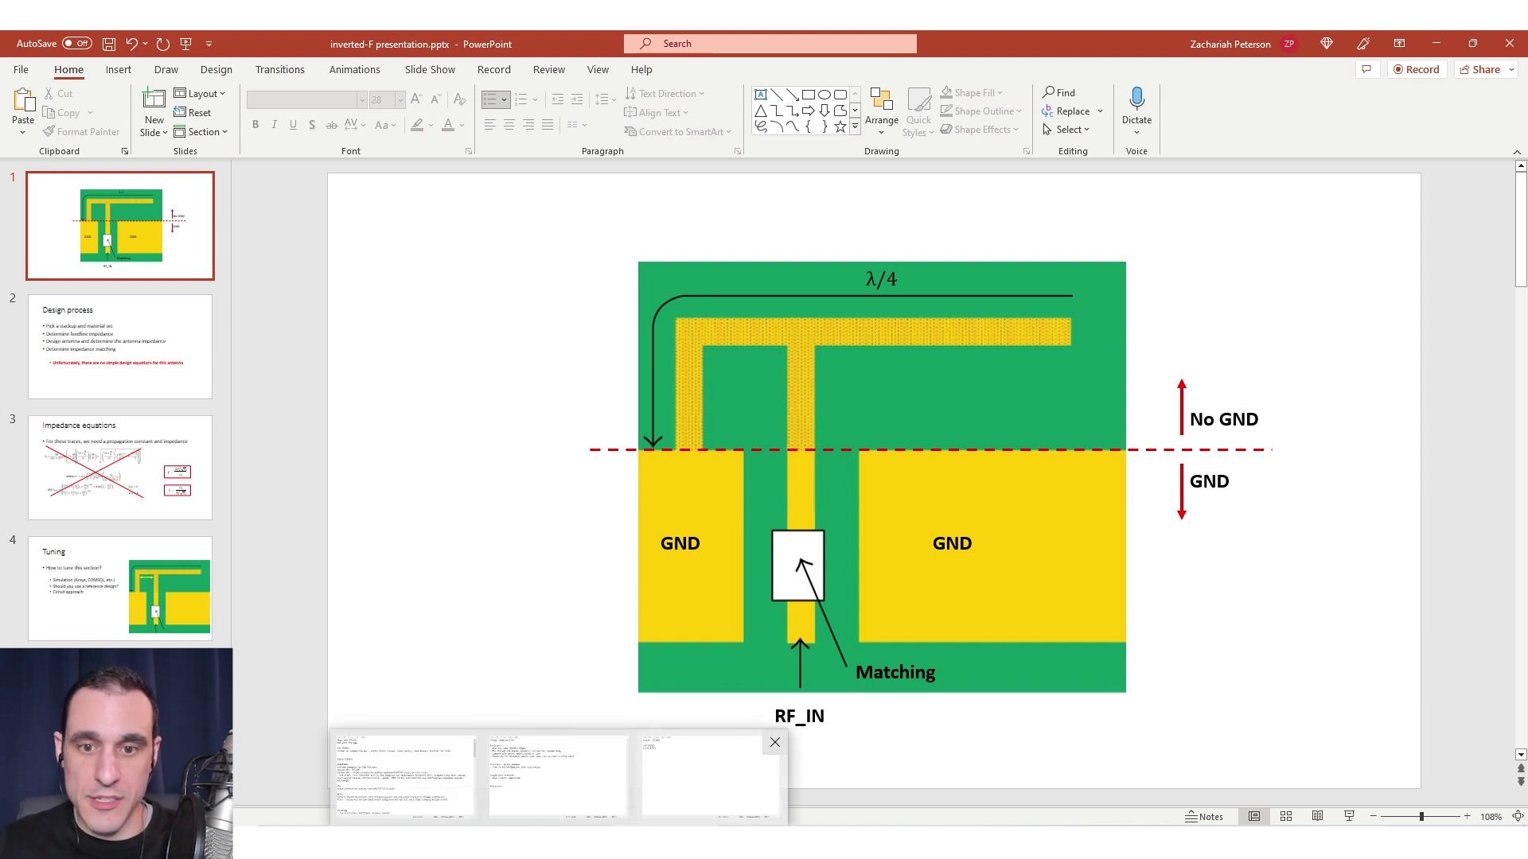
pyautogui.click(397, 776)
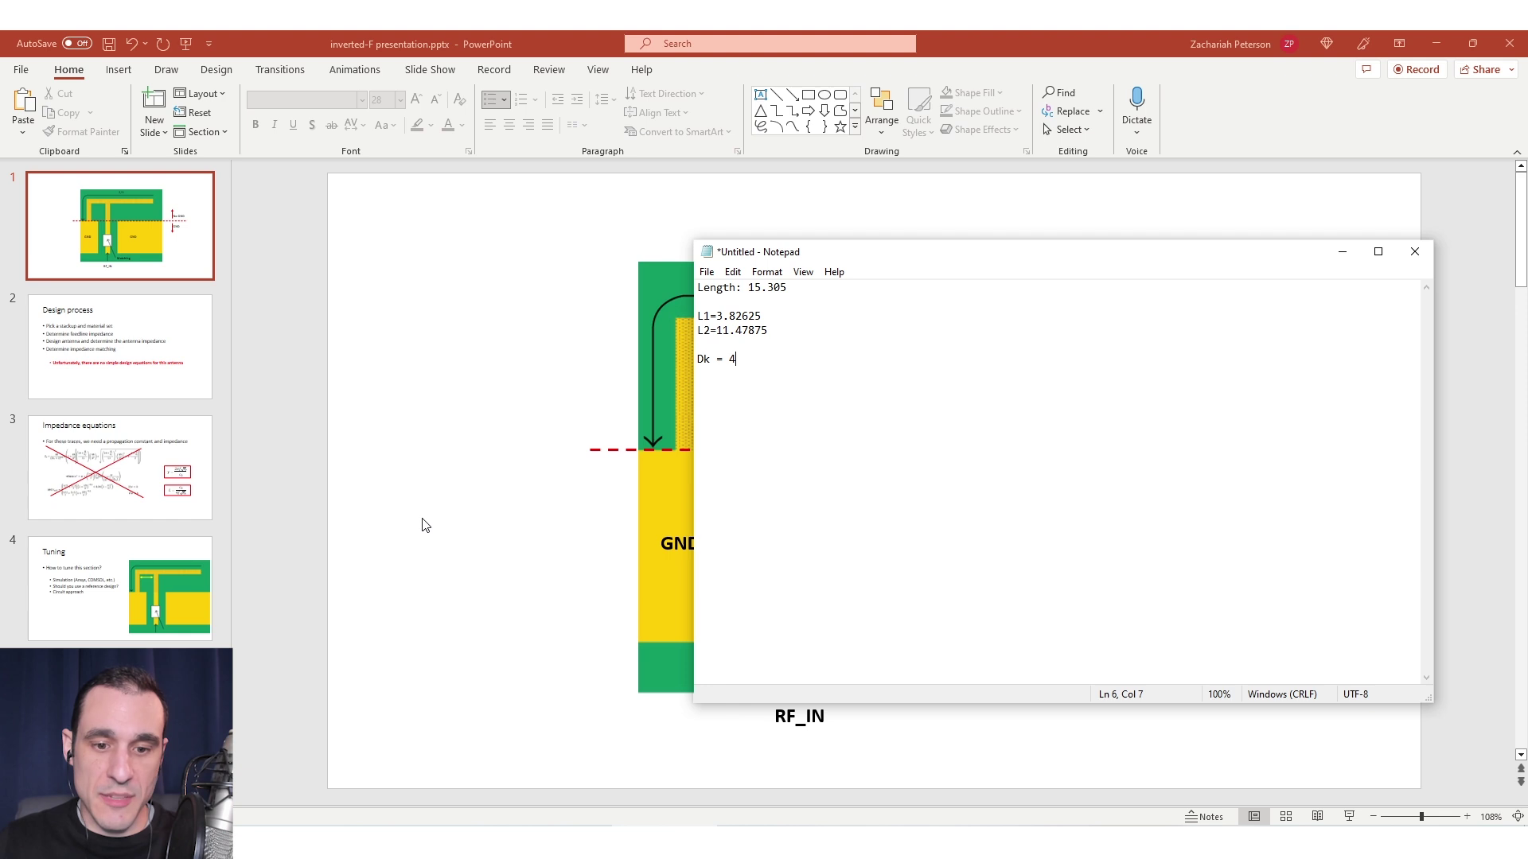
pyautogui.click(451, 519)
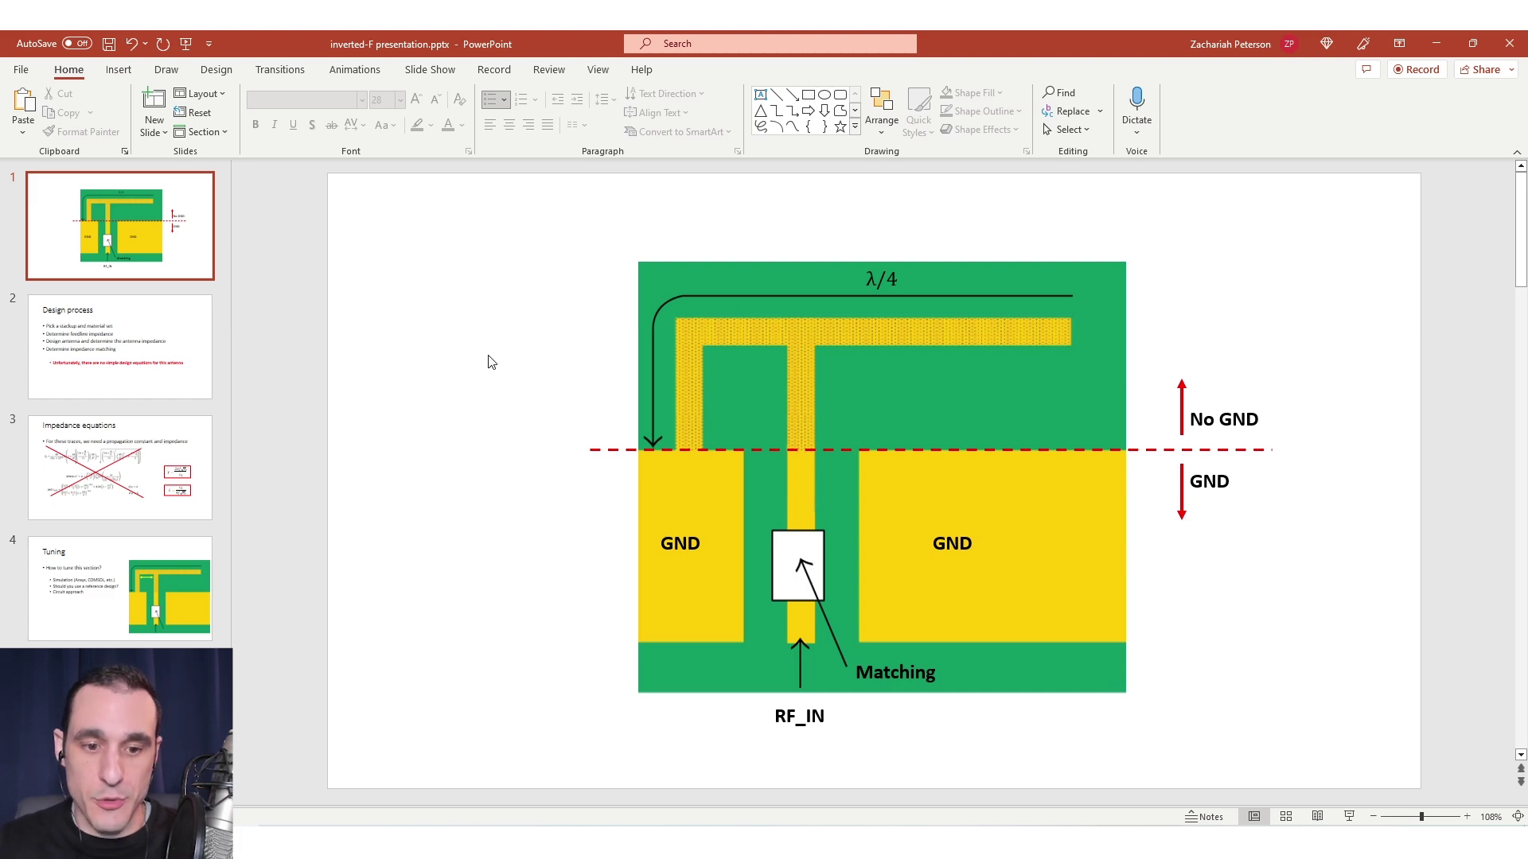
pyautogui.hotkey('alt', 'Tab')
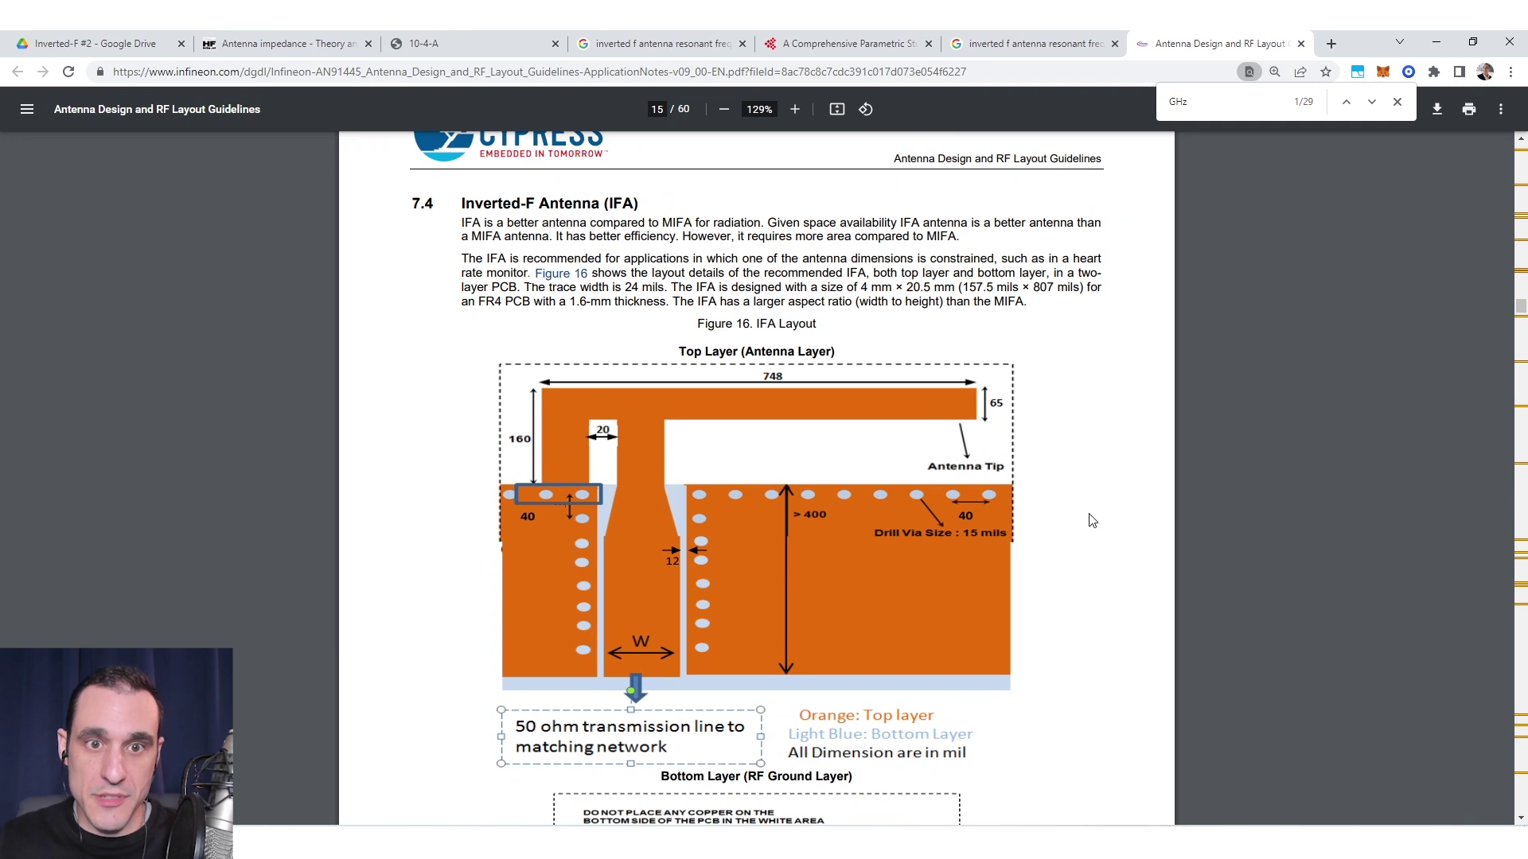
# - Scroll the PDF up to page 10 and enlarge Figure 10 MIFA Layout with its mil dimensions
pyautogui.scroll(1, 1095, 519)
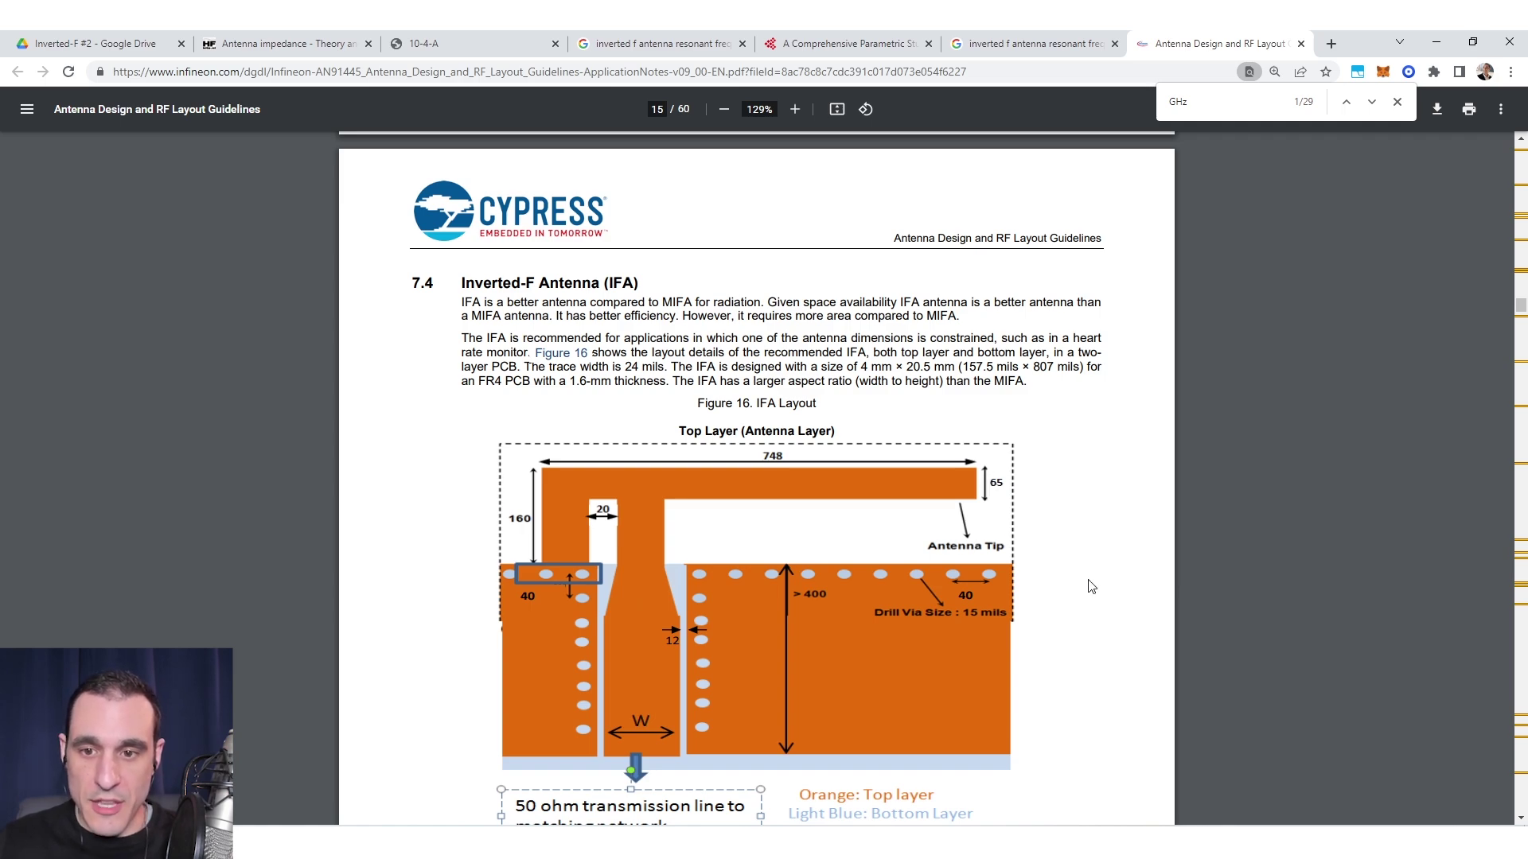
pyautogui.scroll(15, 1091, 604)
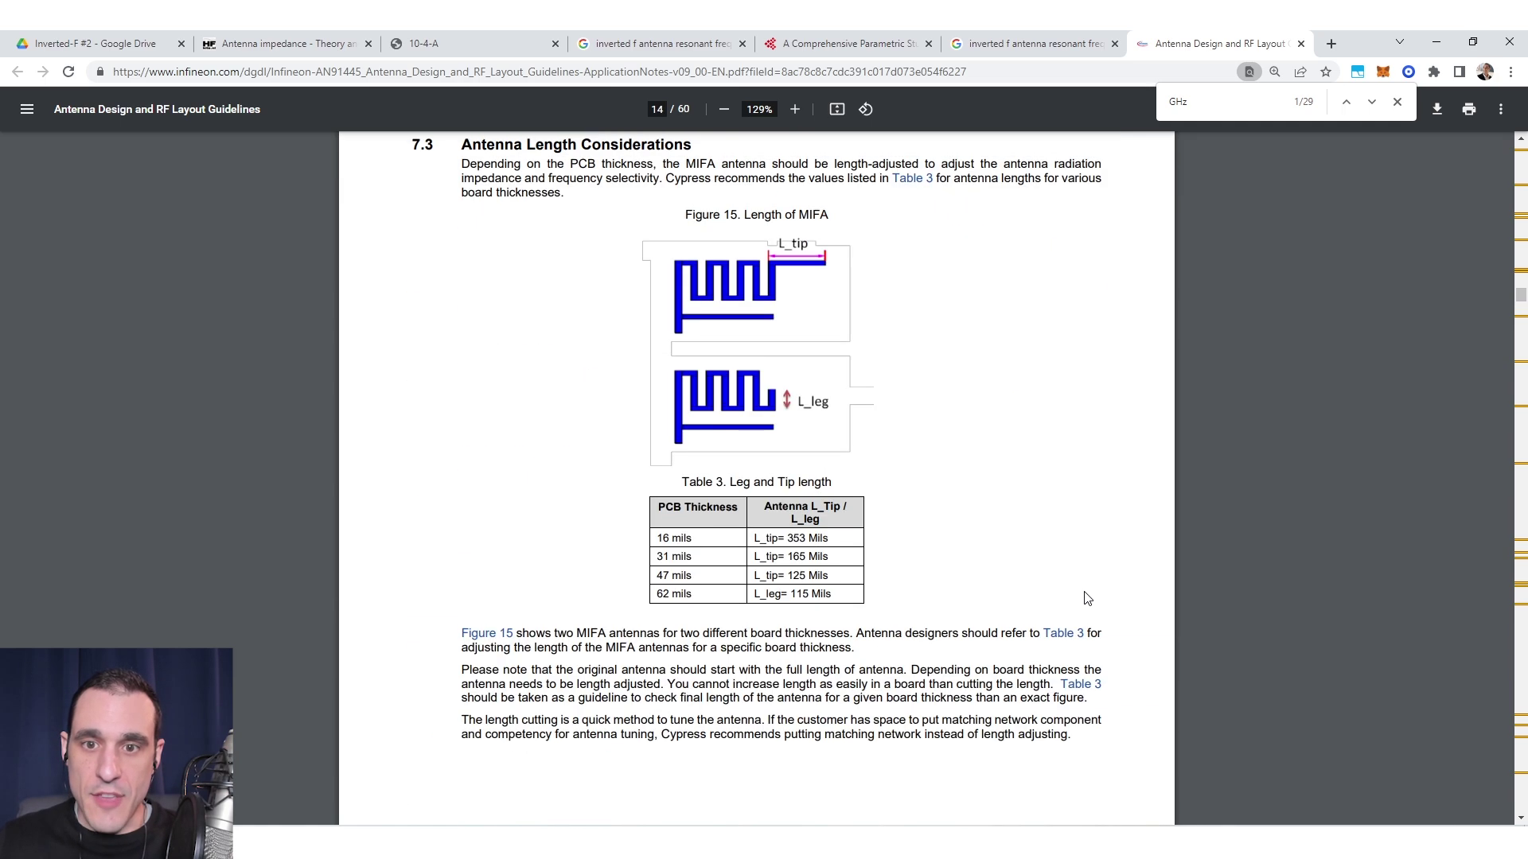
pyautogui.scroll(15, 1062, 595)
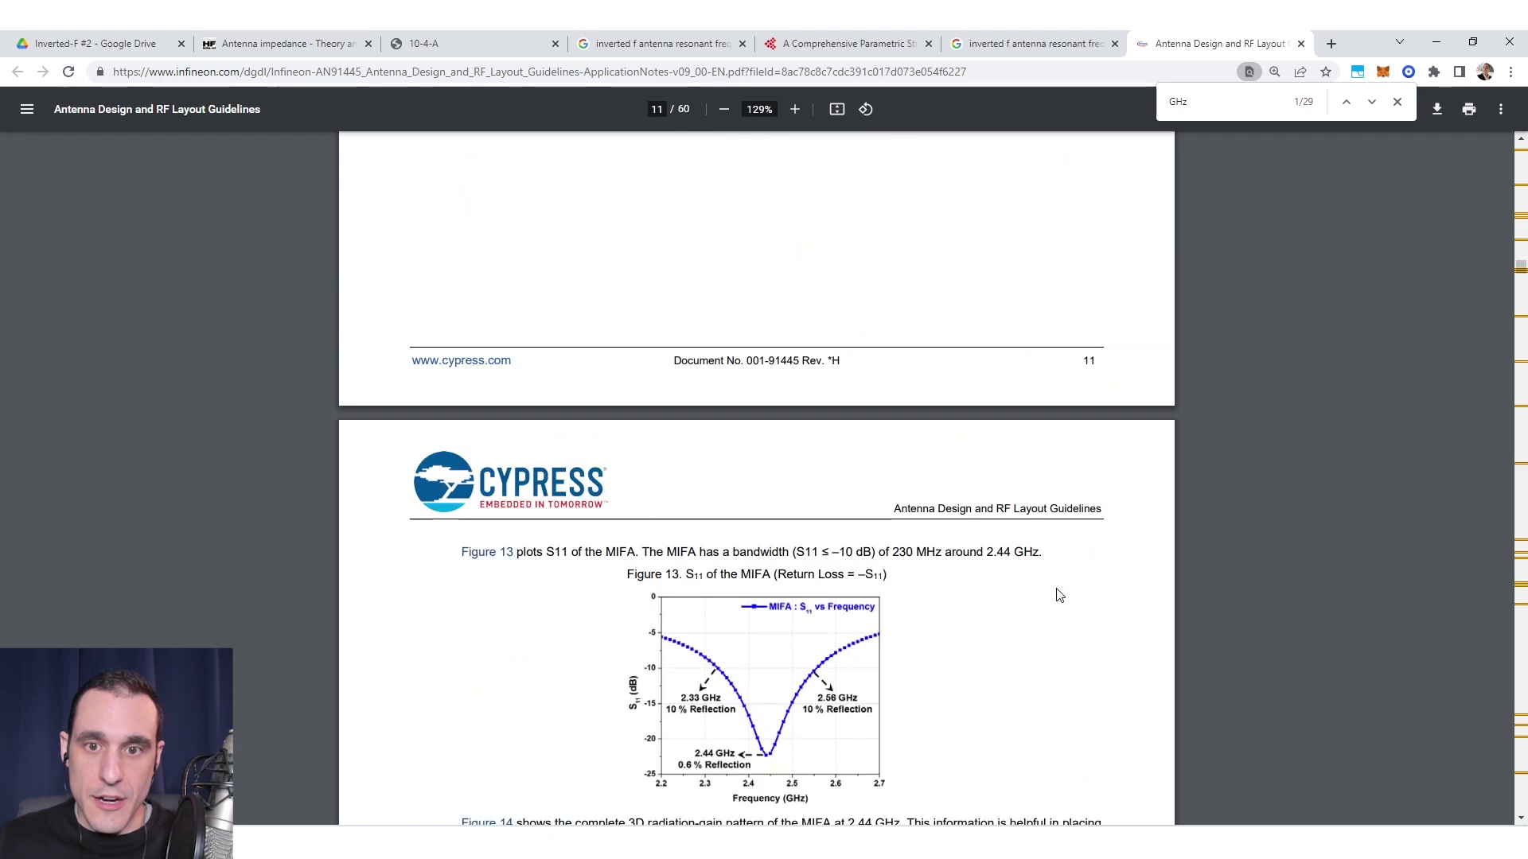
pyautogui.scroll(10, 1052, 595)
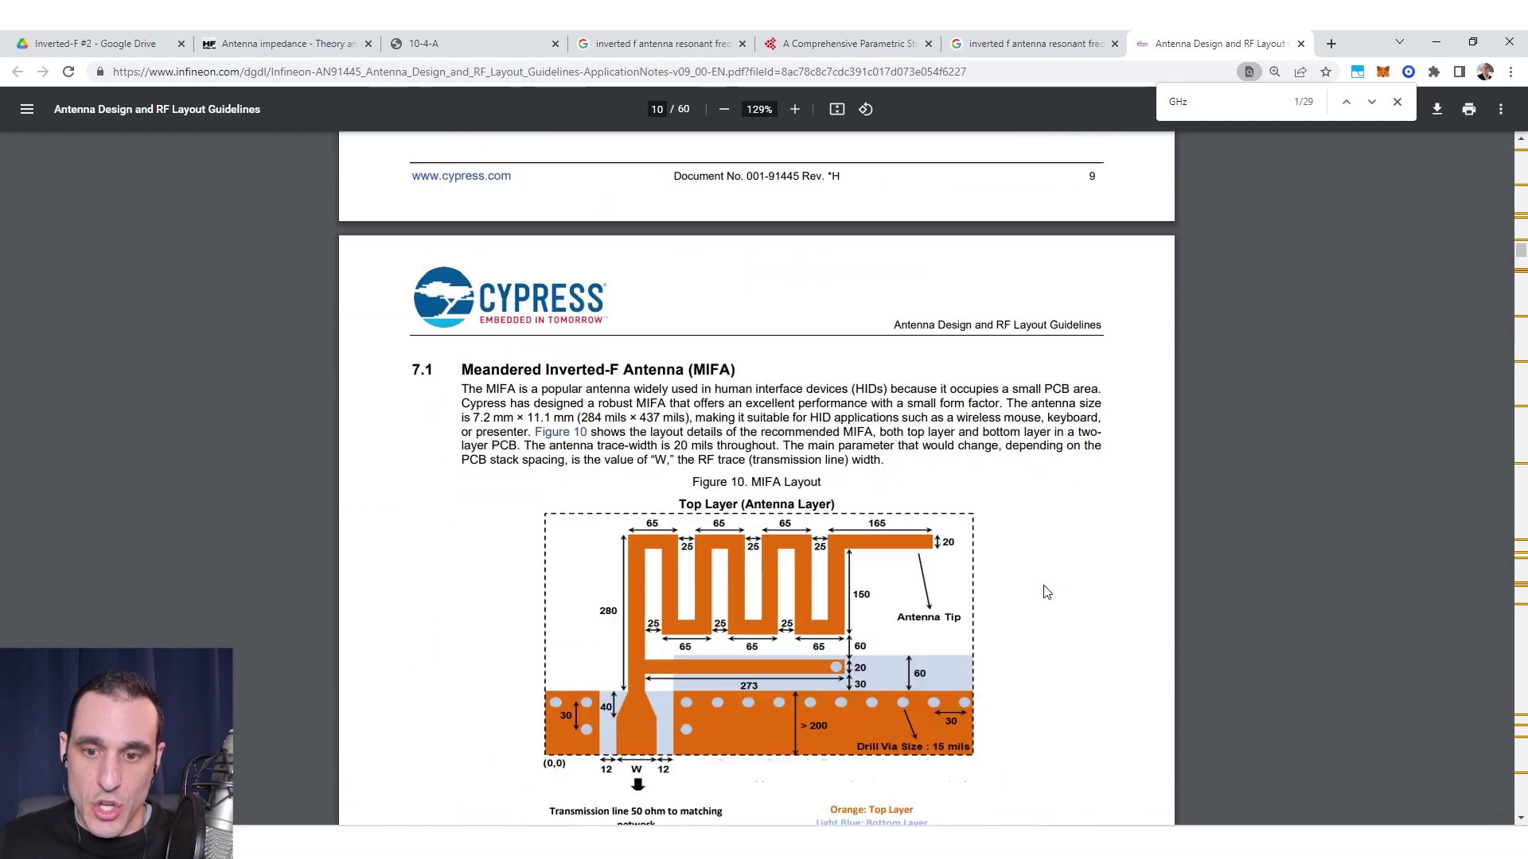
pyautogui.scroll(-3, 979, 517)
pyautogui.keyDown('ctrl'); pyautogui.scroll(2, 937, 341); pyautogui.keyUp('ctrl')
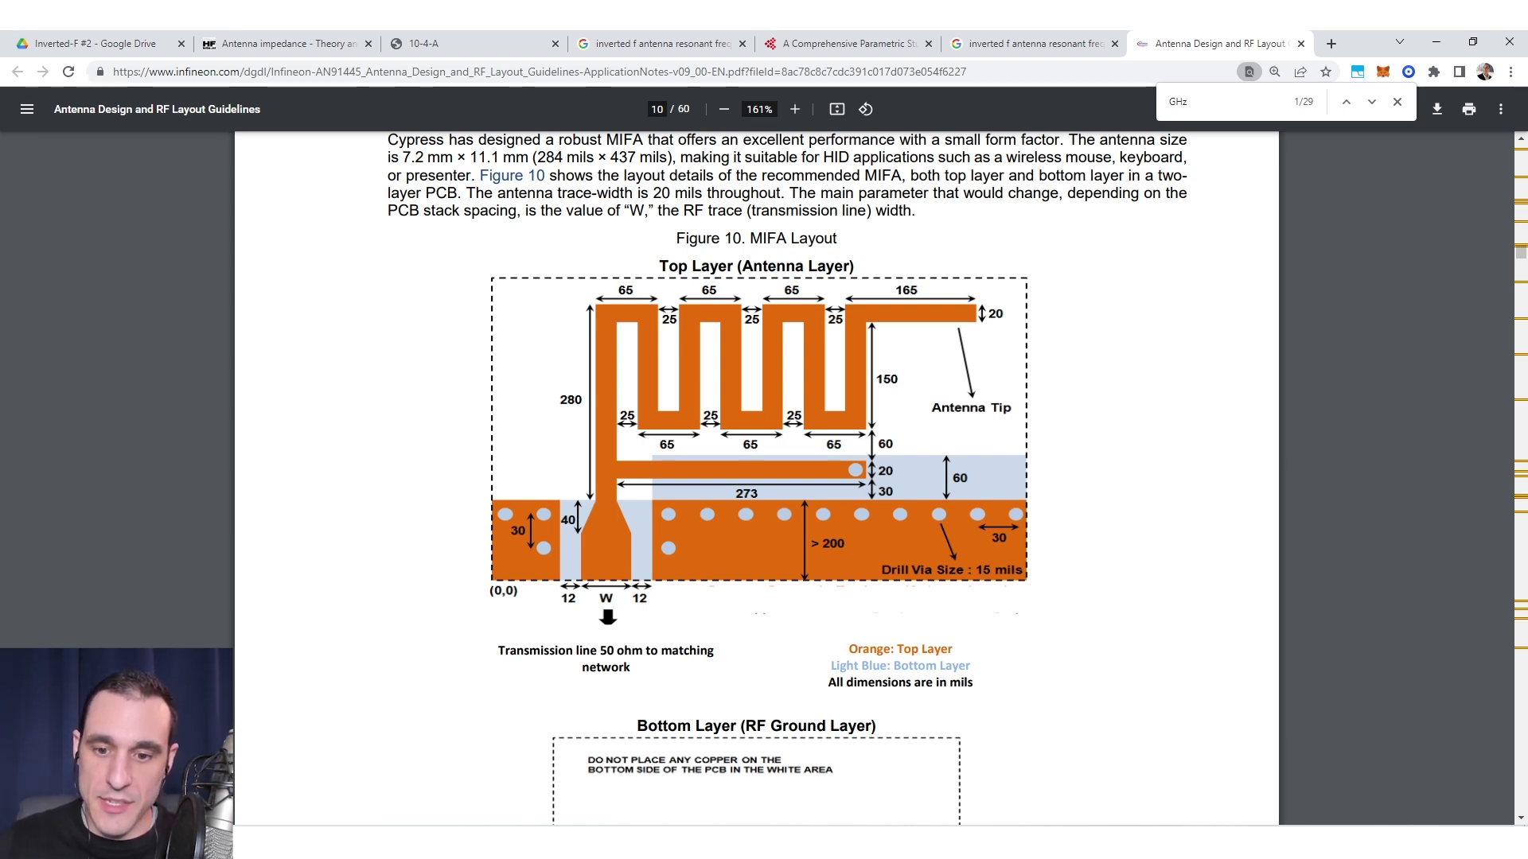
pyautogui.hotkey('alt', 'Tab')
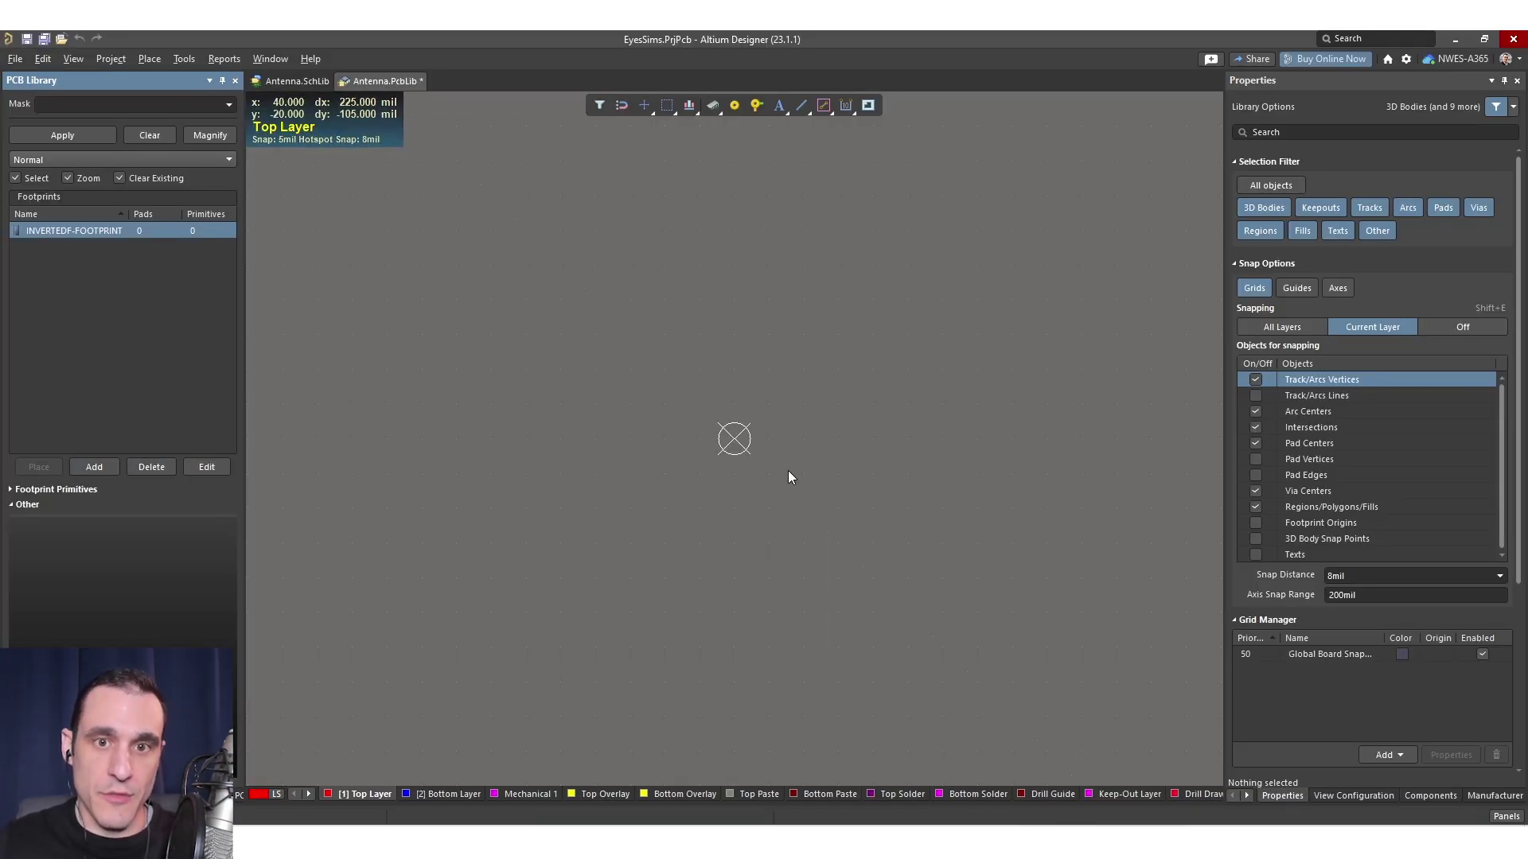
# - Place a narrow vertical copper fill starting at the footprint origin
pyautogui.rightClick(801, 105)
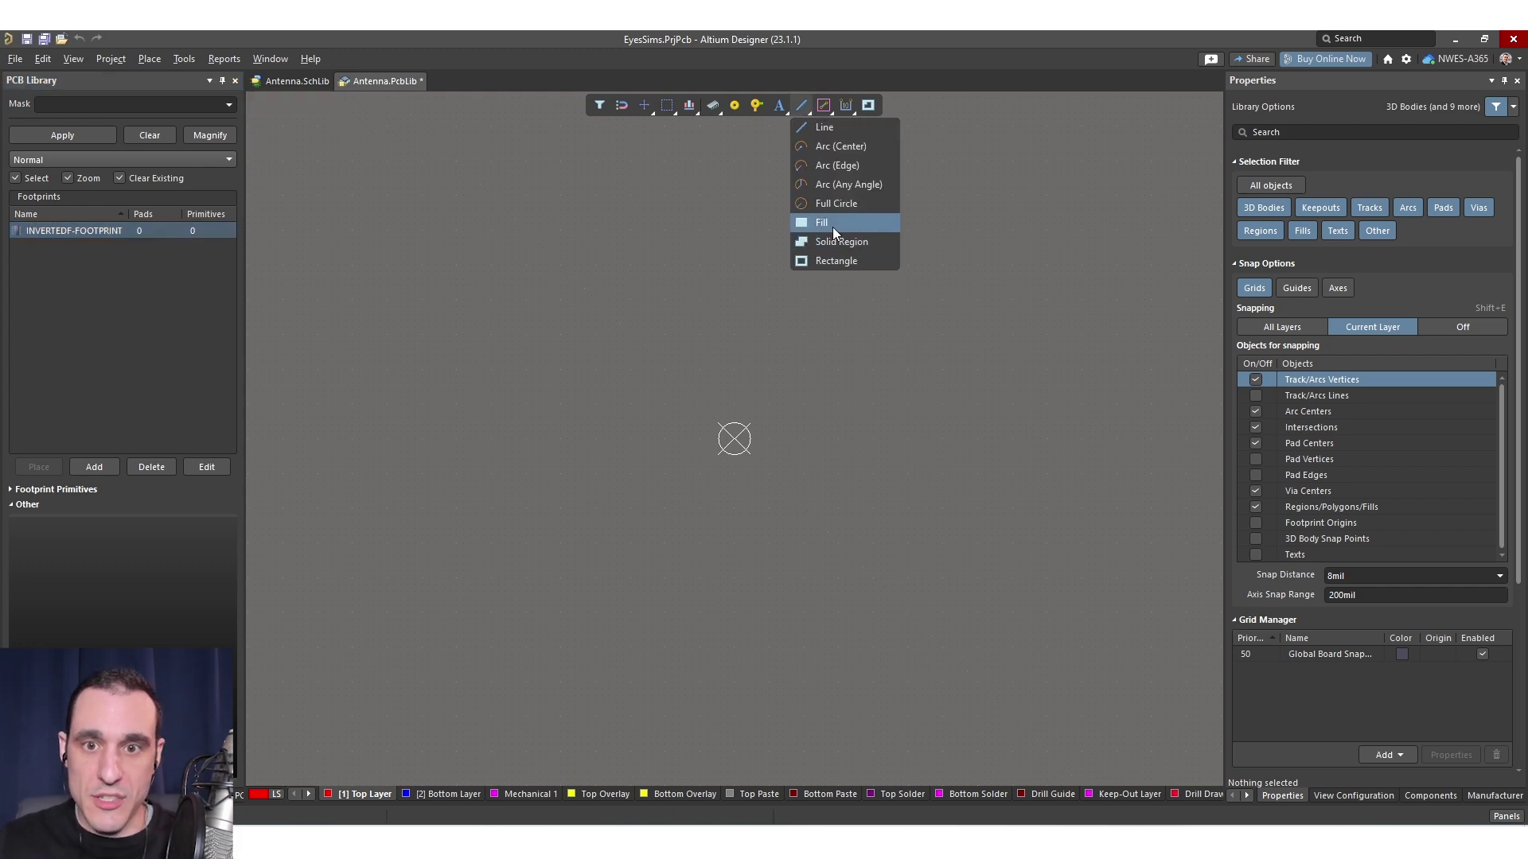
pyautogui.click(832, 224)
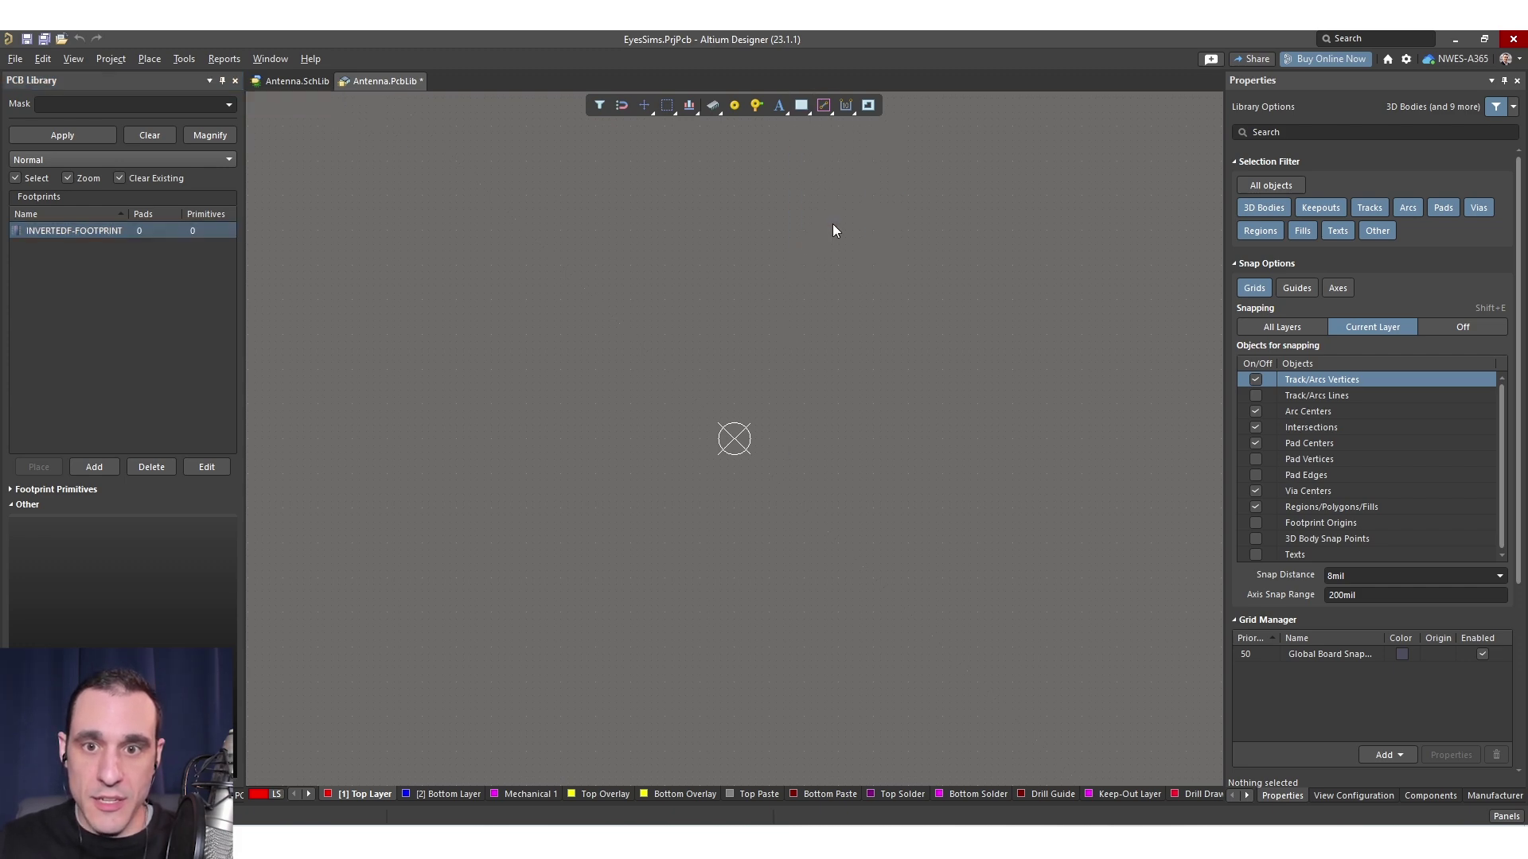
pyautogui.click(733, 439)
pyautogui.click(761, 226)
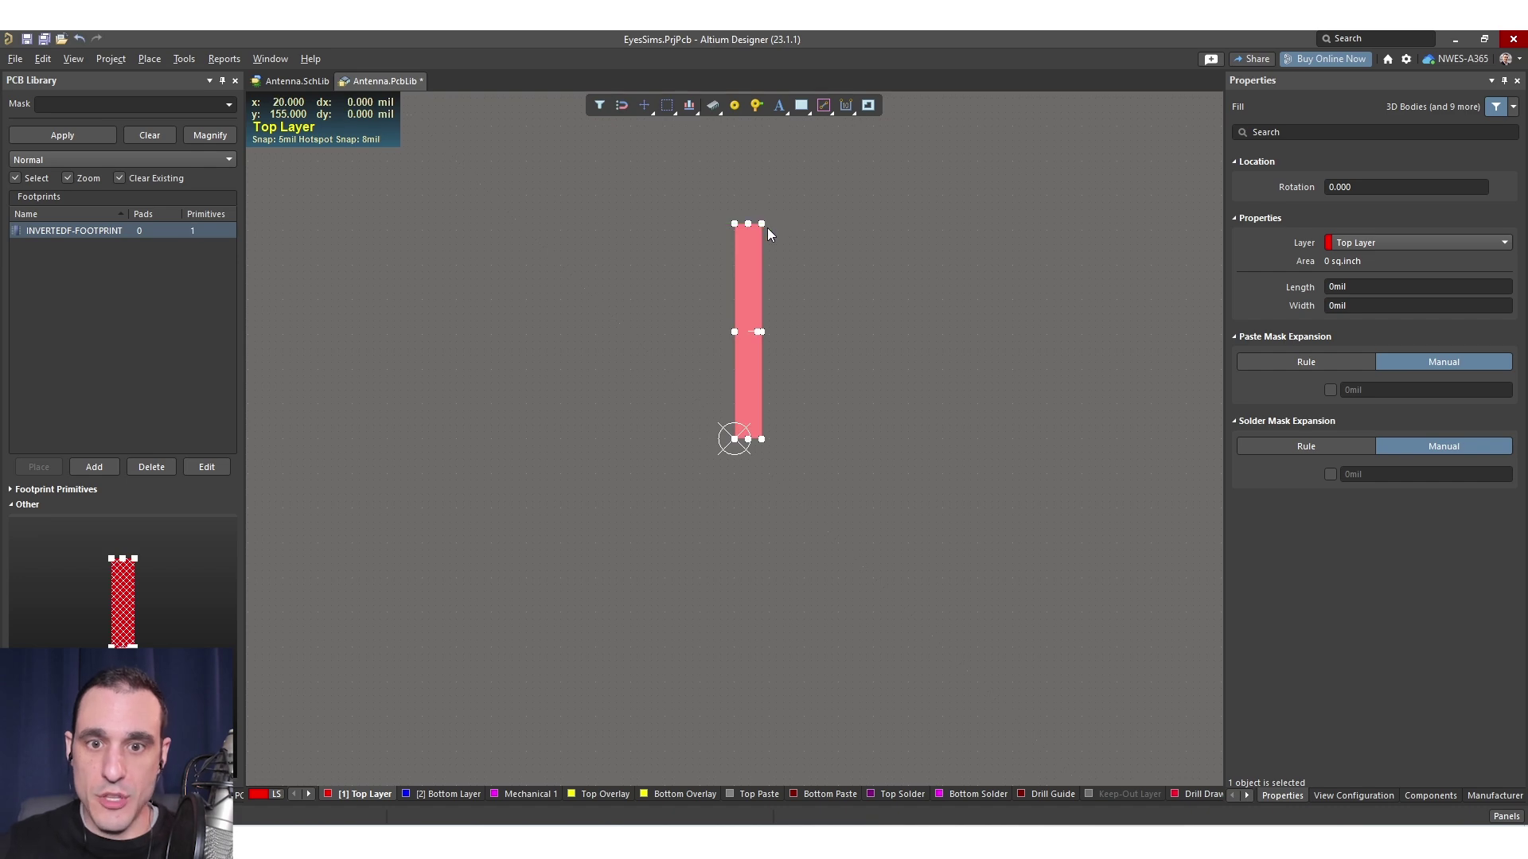
pyautogui.rightClick(768, 231)
pyautogui.scroll(2, 875, 358)
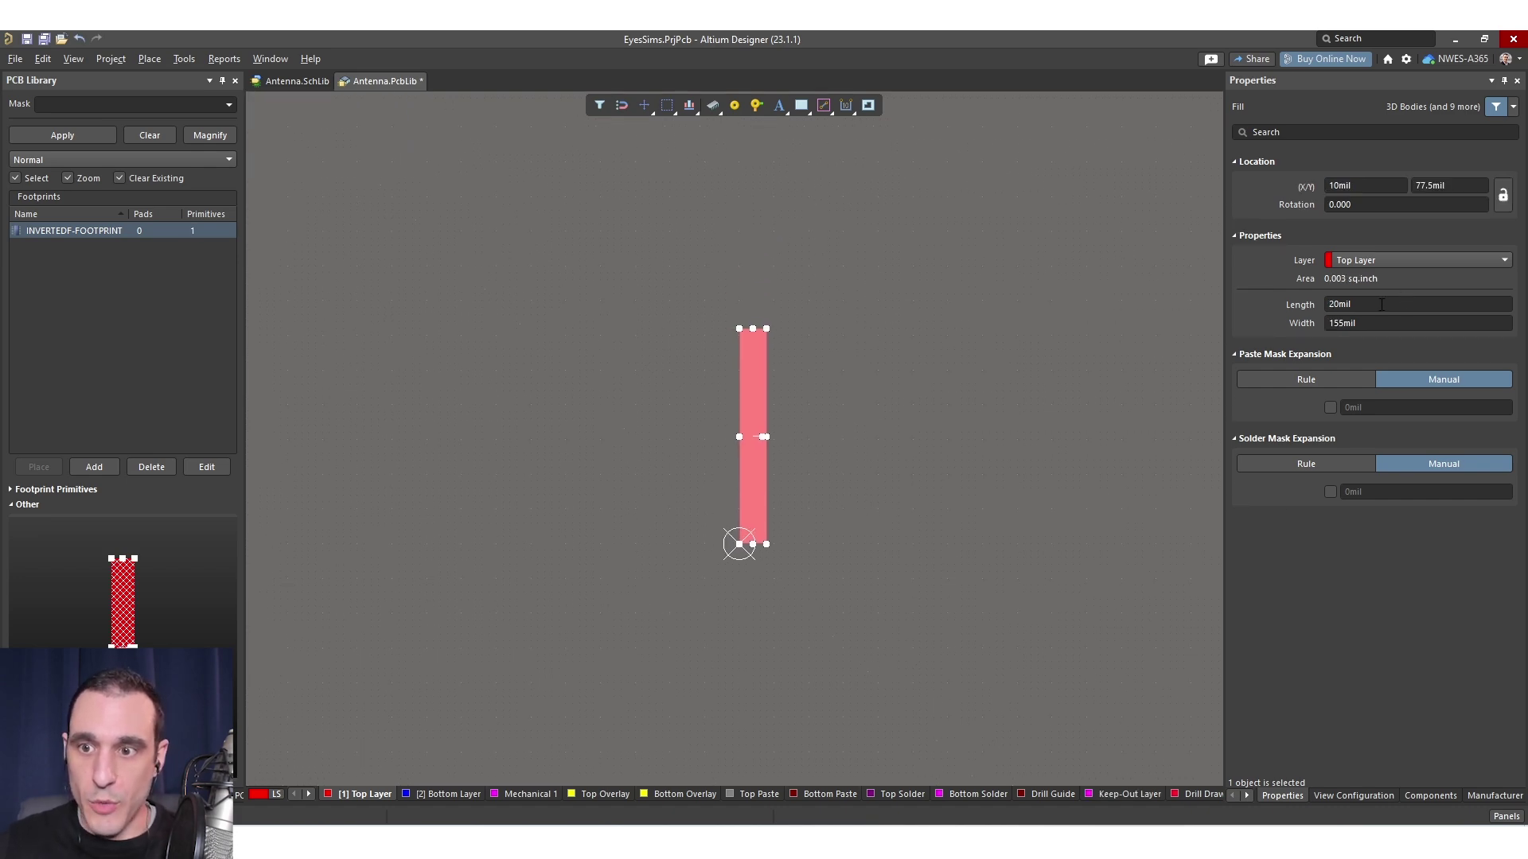
# - Switch the units to millimetres and select the fill to check its 0.508mm length
pyautogui.click(1368, 305)
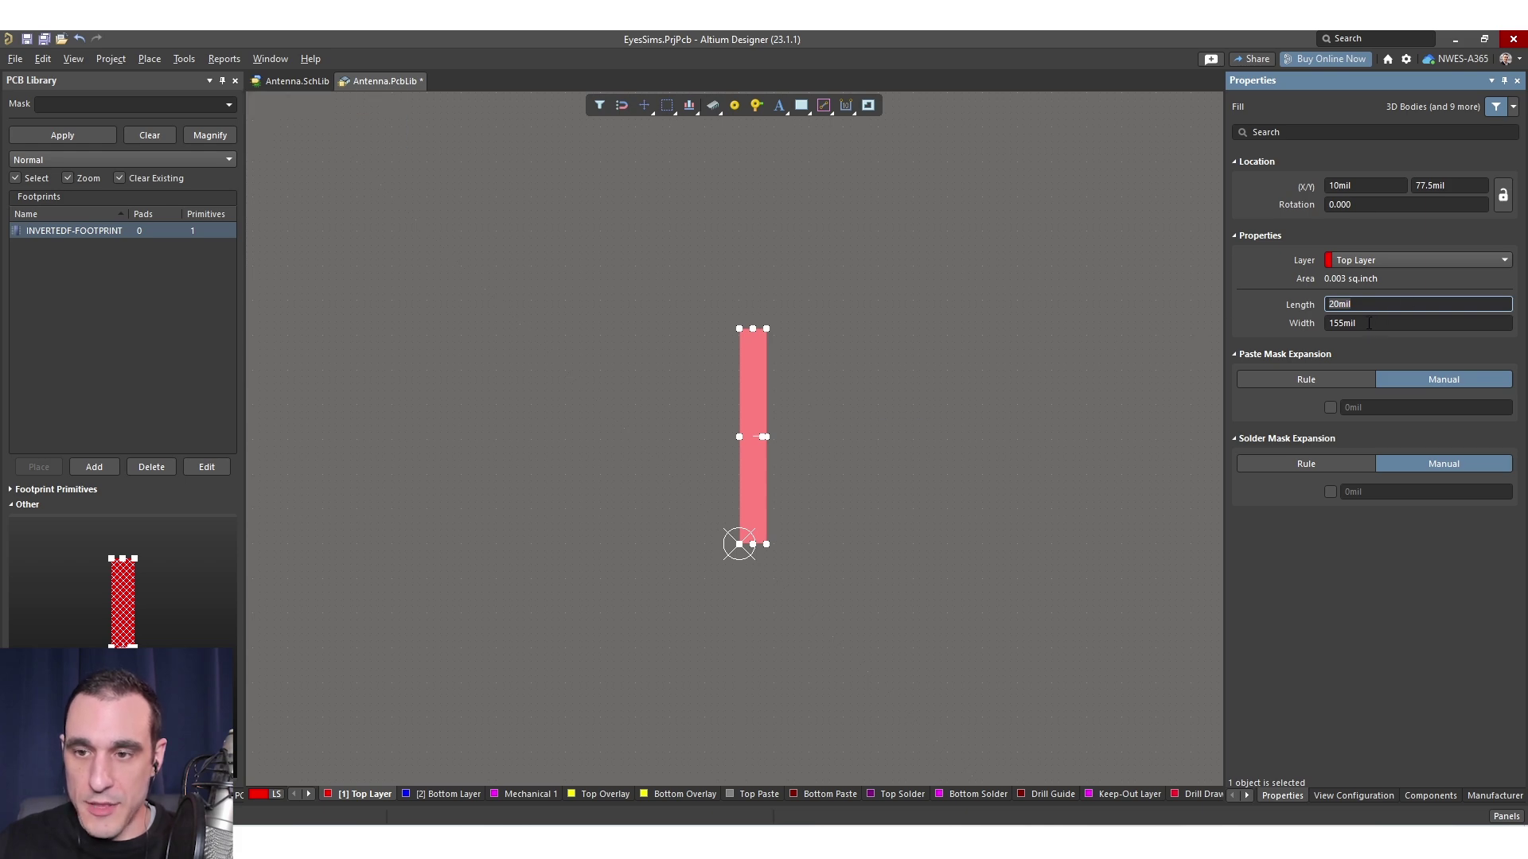
pyautogui.click(1101, 450)
pyautogui.press('q')
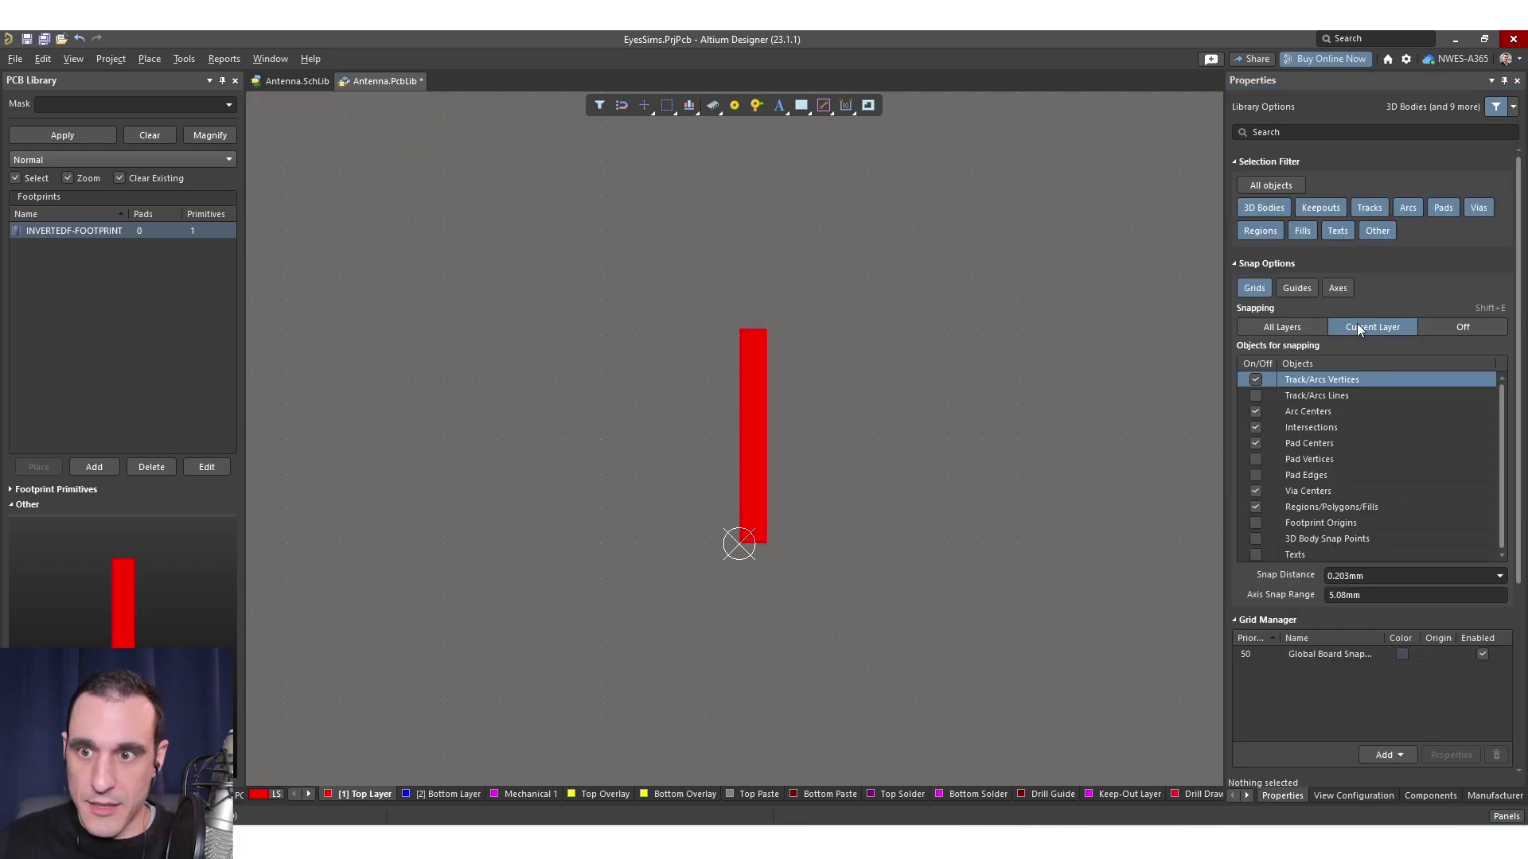
pyautogui.click(766, 380)
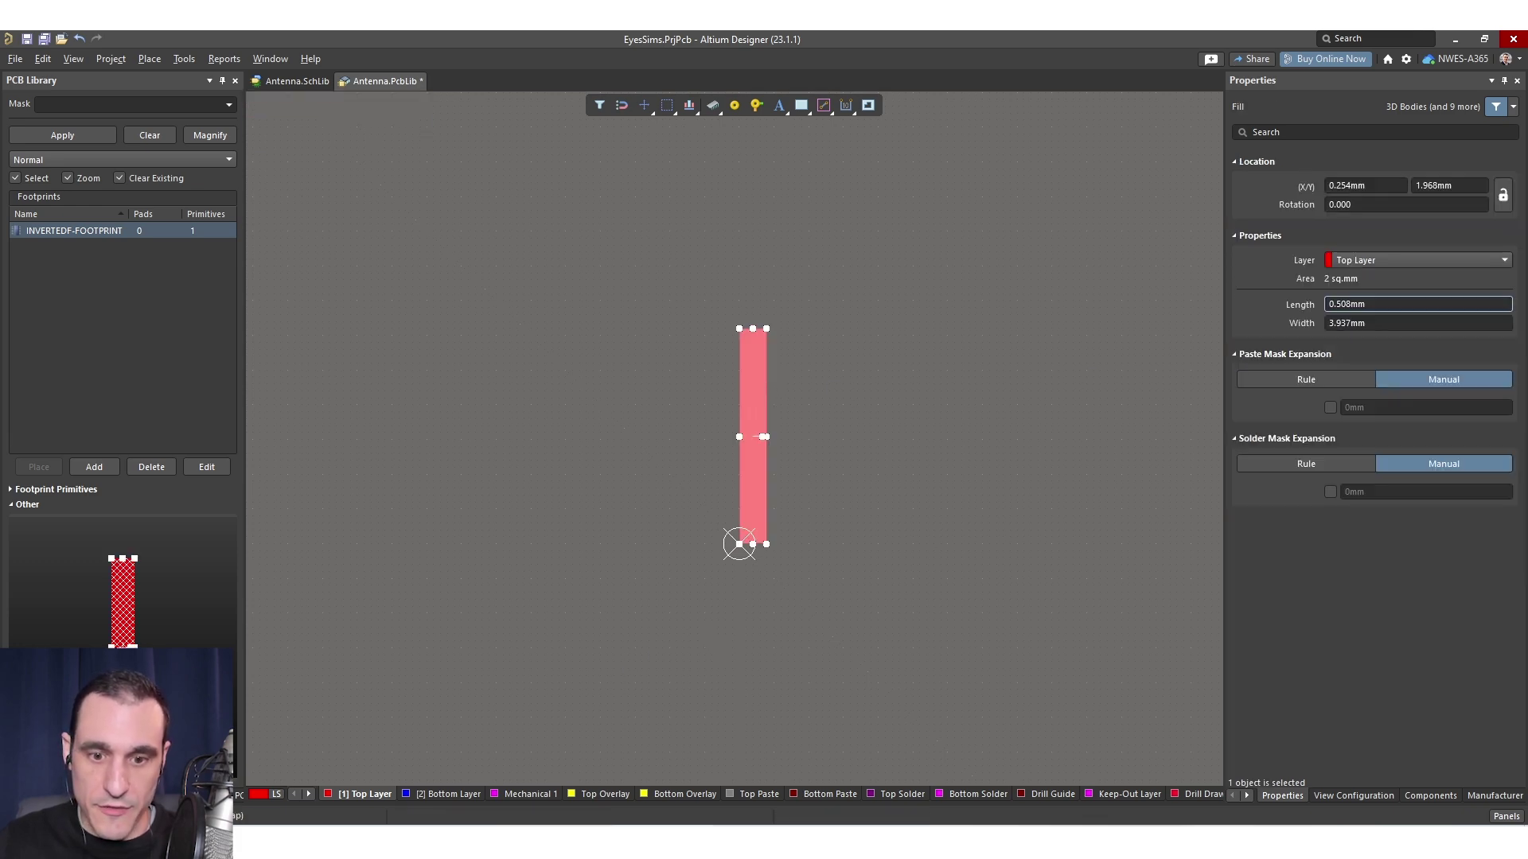
# - Set the fill's width to L1, 3.82625mm, copied from the Notepad notes
pyautogui.hotkey('alt', 'Tab')
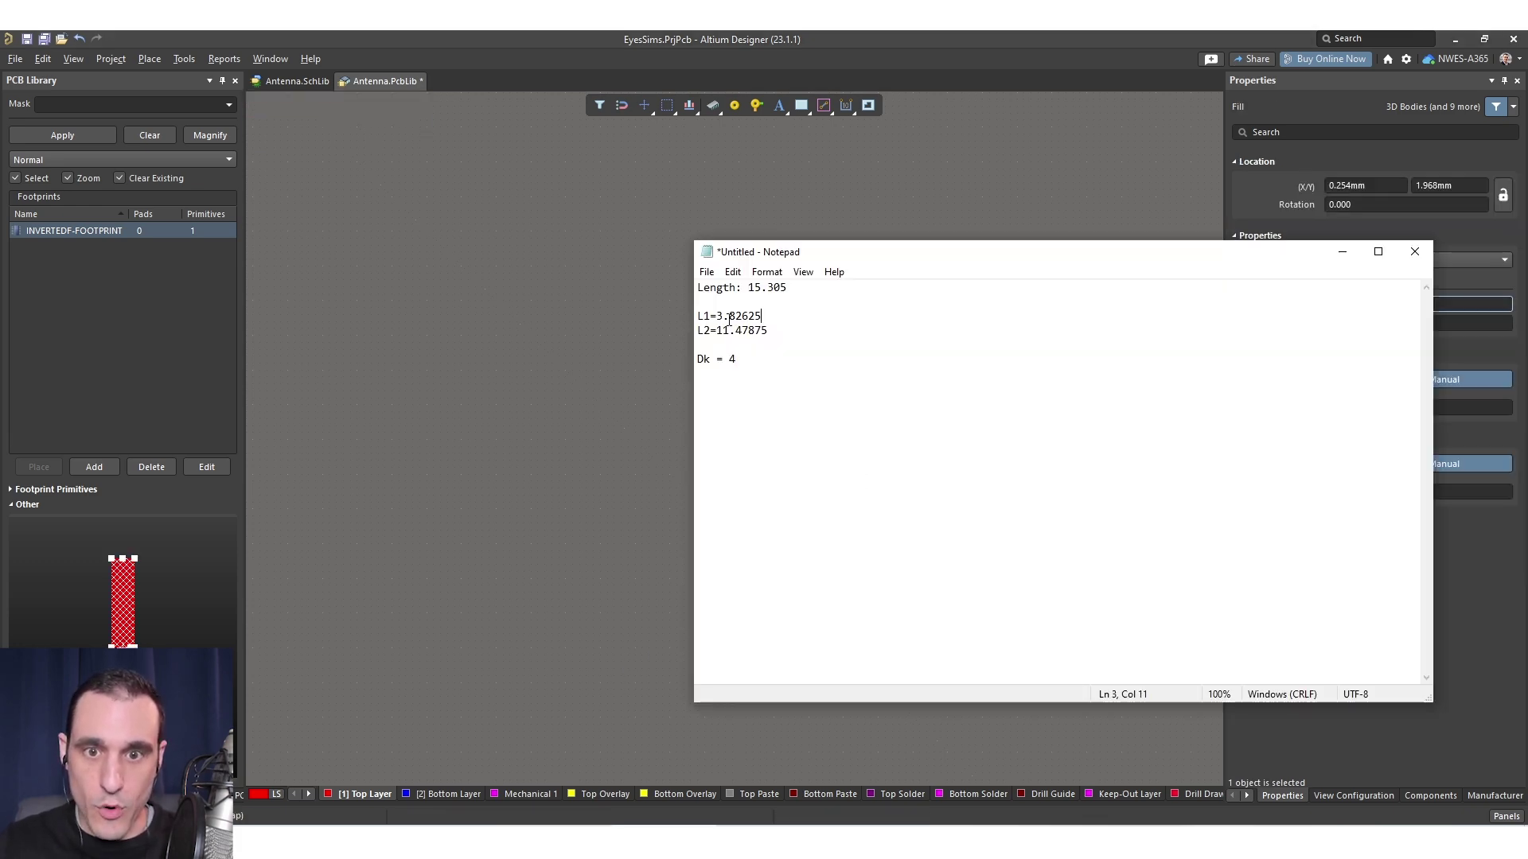
pyautogui.keyDown('shift'); pyautogui.click(717, 316); pyautogui.keyUp('shift')
pyautogui.hotkey('ctrl', 'c')
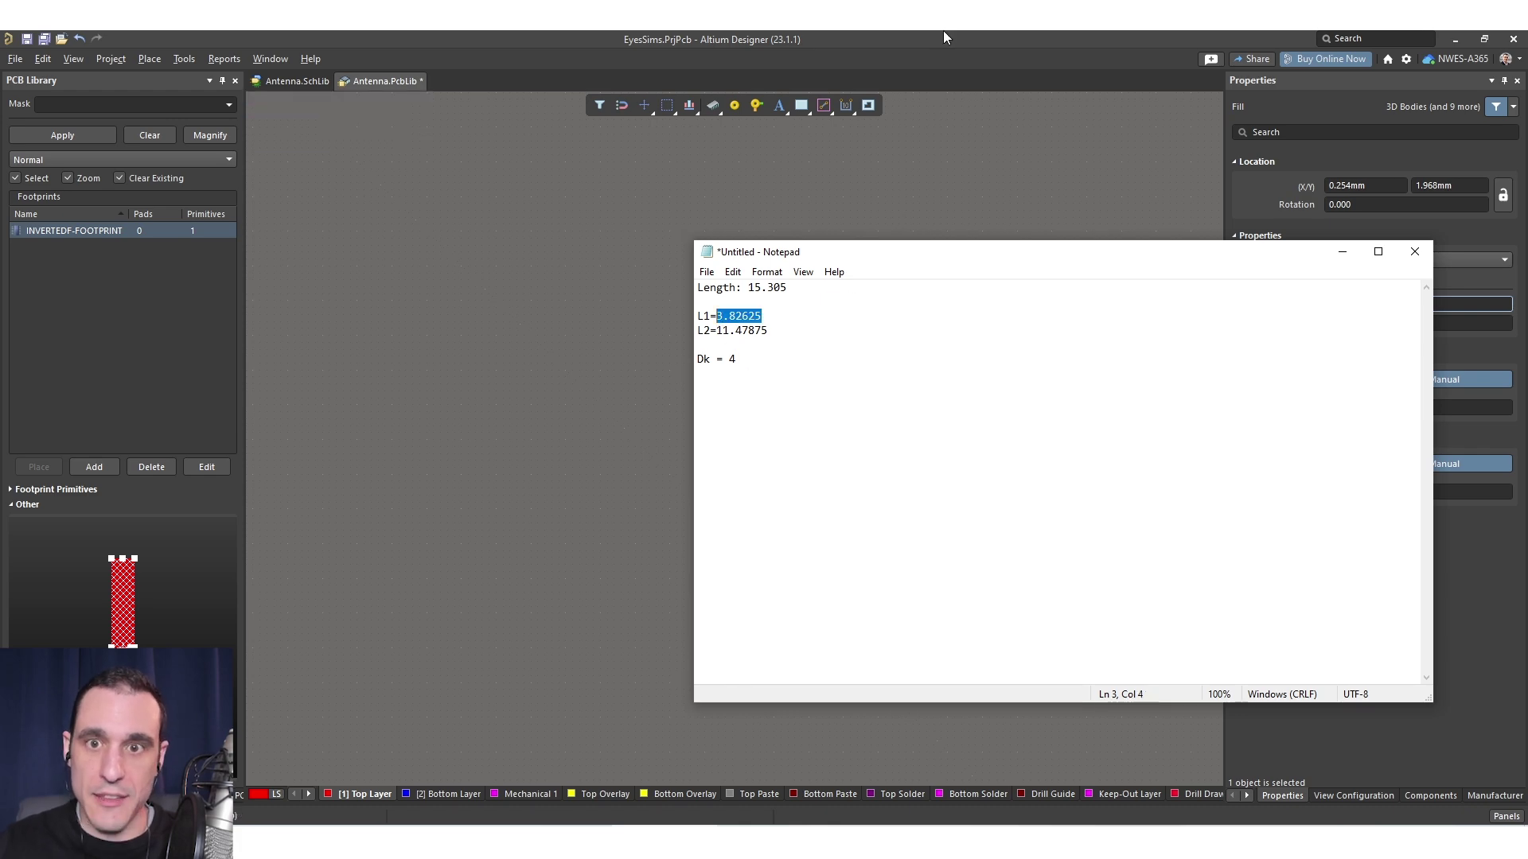
pyautogui.click(943, 31)
pyautogui.click(1399, 323)
pyautogui.hotkey('ctrl', 'v')
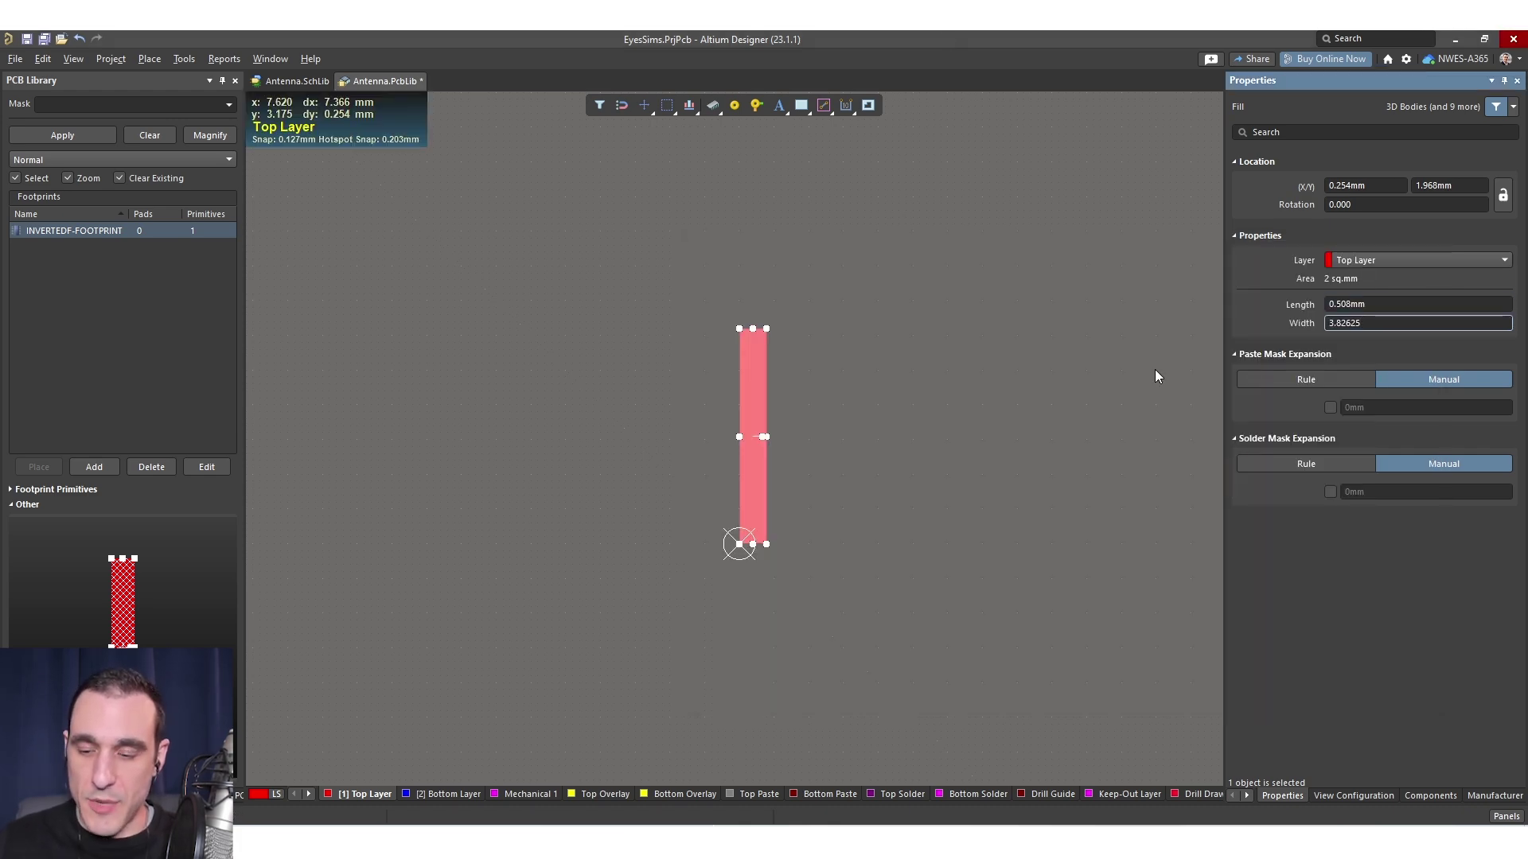
pyautogui.press('Return')
pyautogui.click(1014, 412)
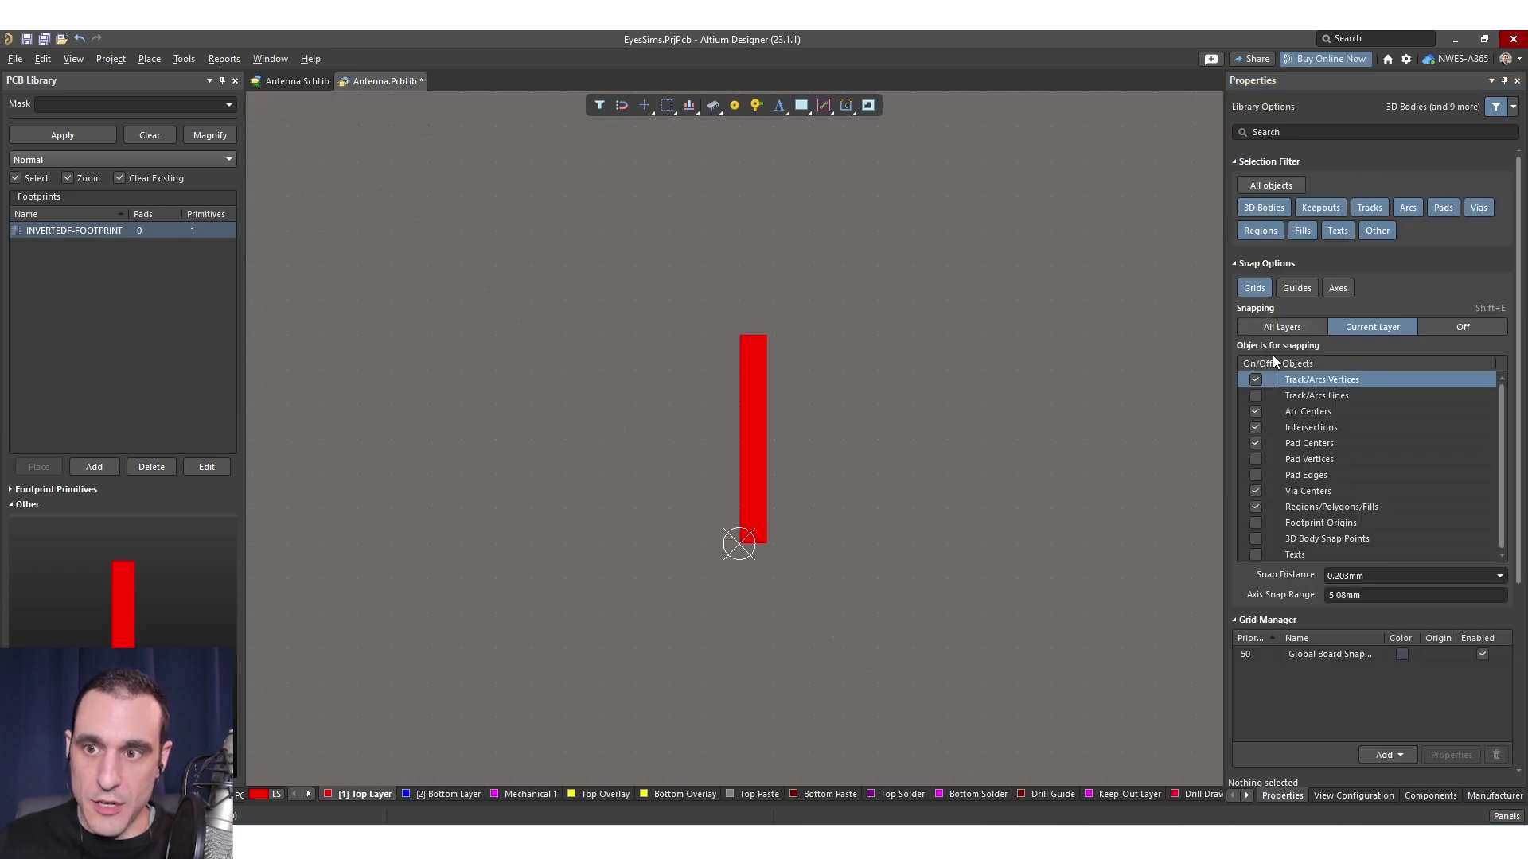
# - Copy the vertical fill from its bottom-left corner and paste a second leg to the left
pyautogui.click(744, 412)
pyautogui.hotkey('ctrl', 'c')
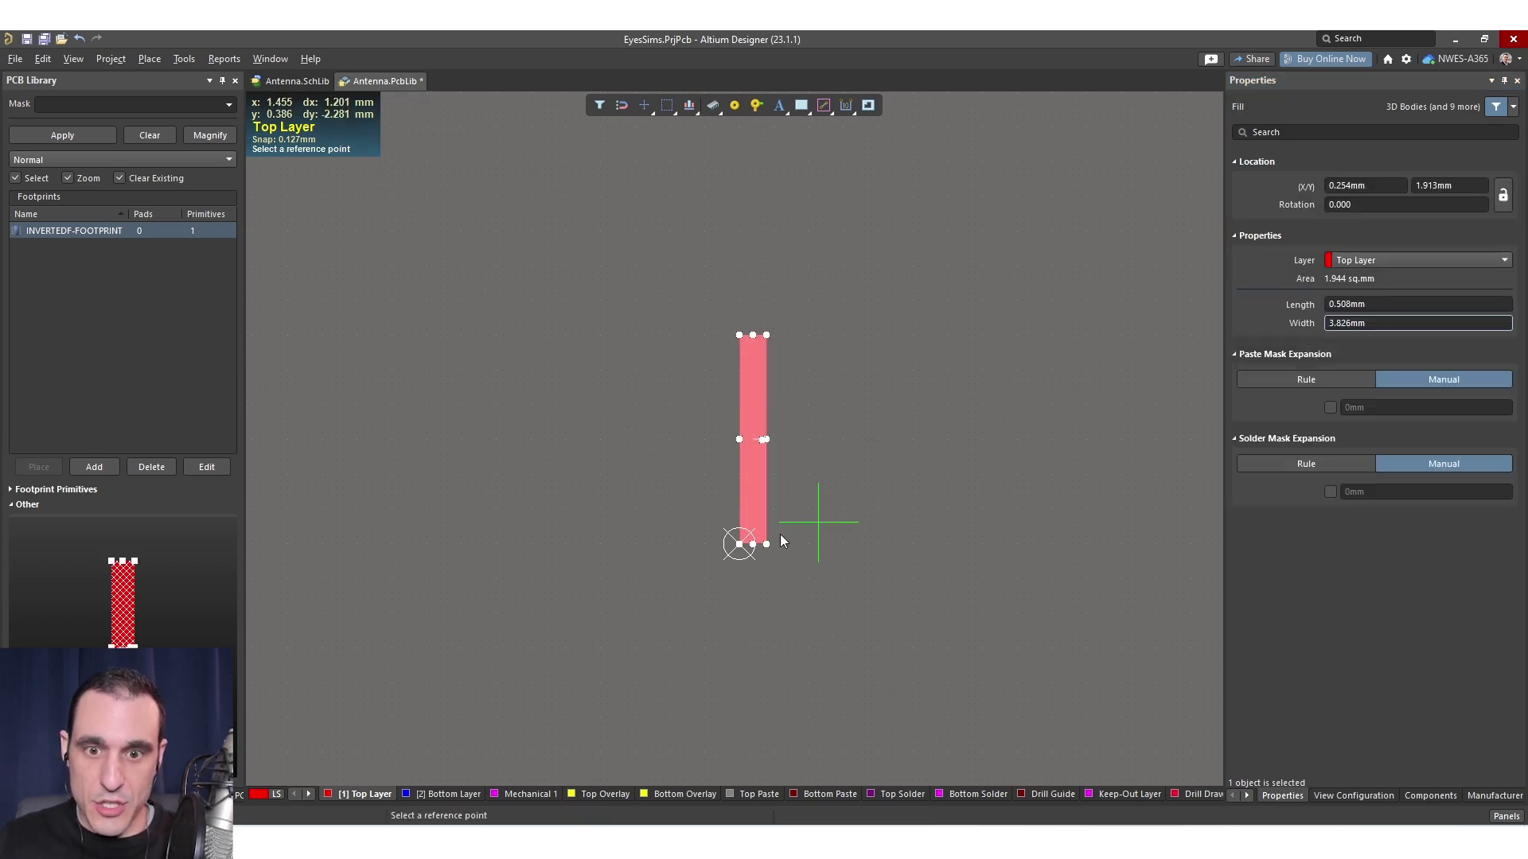
pyautogui.click(739, 544)
pyautogui.hotkey('ctrl', 'v')
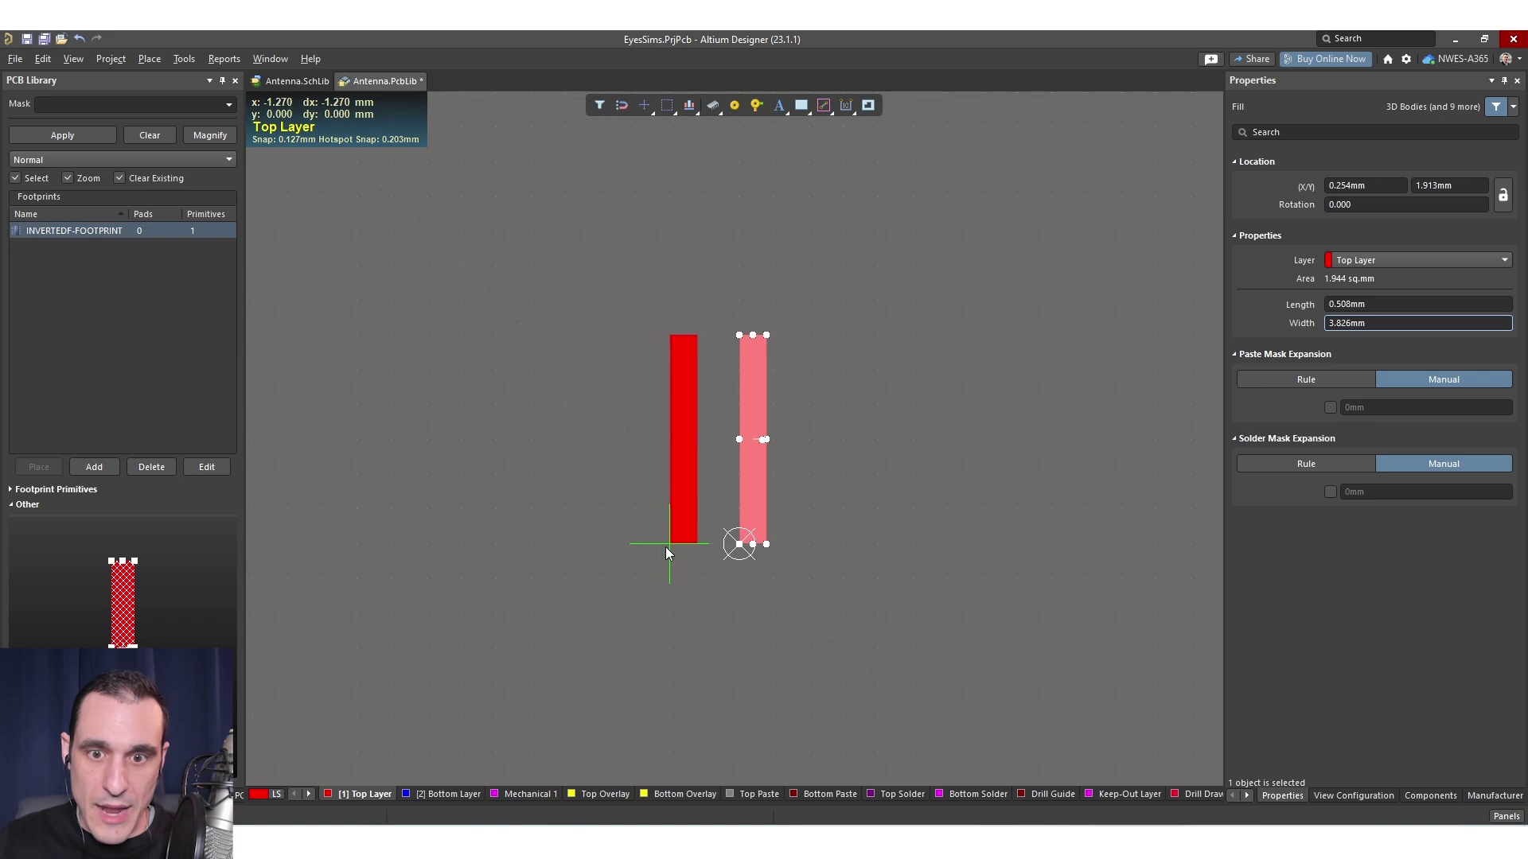
pyautogui.click(575, 542)
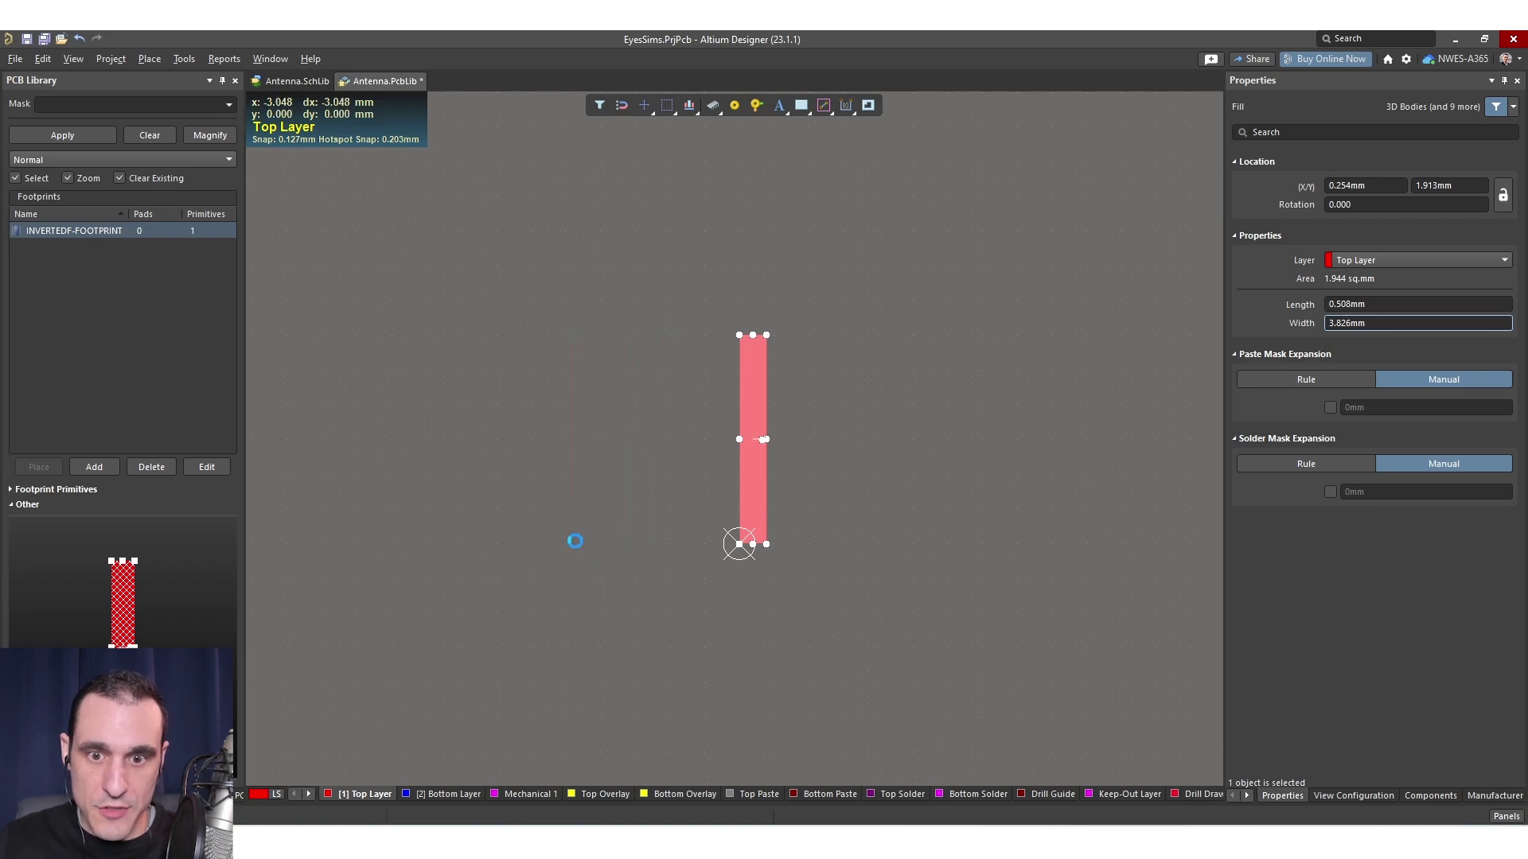
# - Paste a 90°-rotated copy as the top bar and align both legs to its edges
pyautogui.hotkey('ctrl', 'v')
pyautogui.press('space')
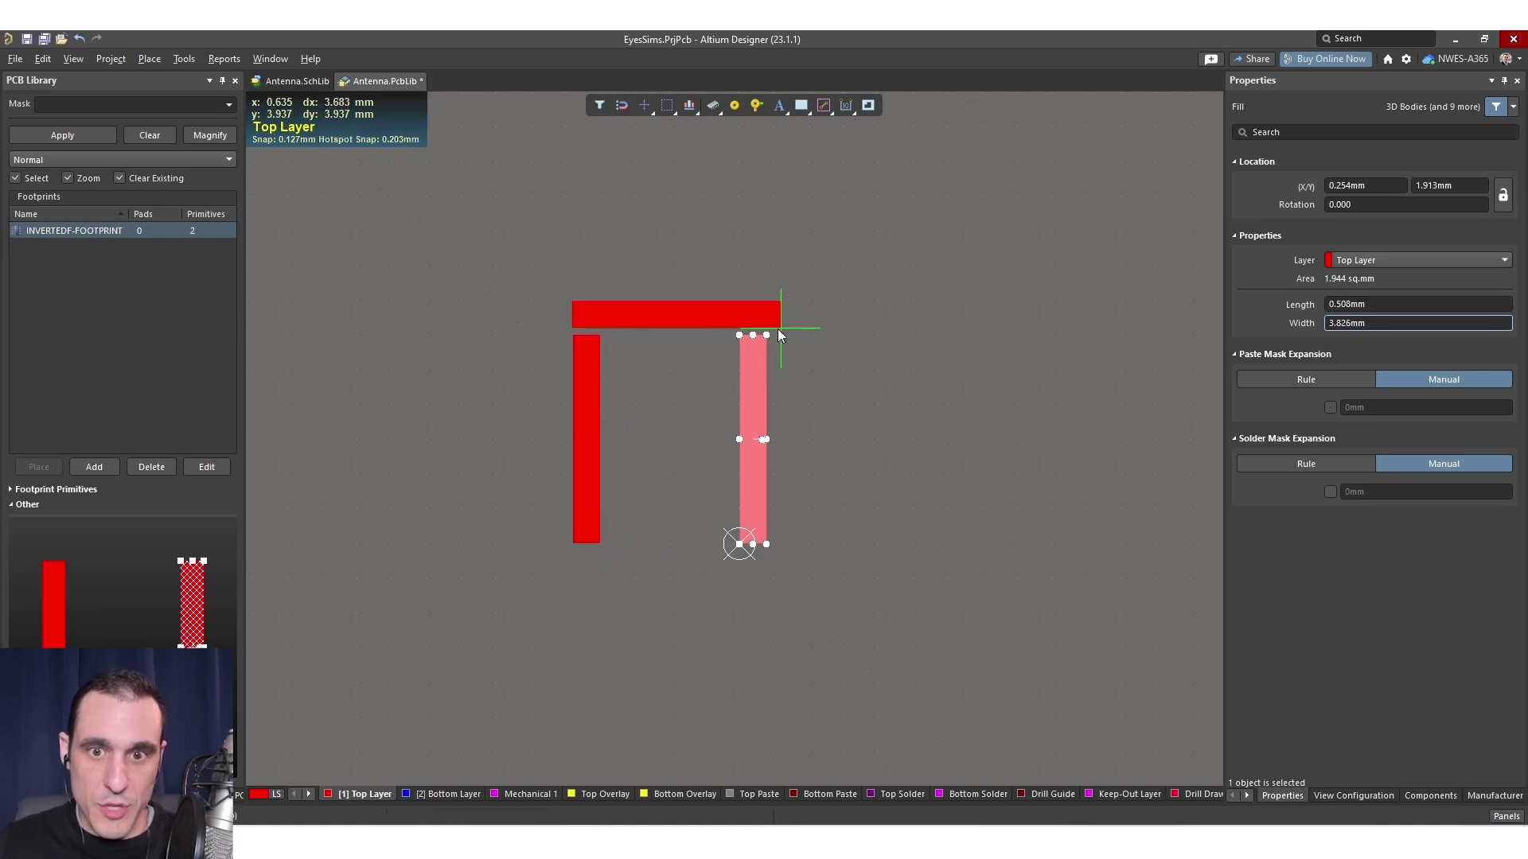
pyautogui.click(768, 334)
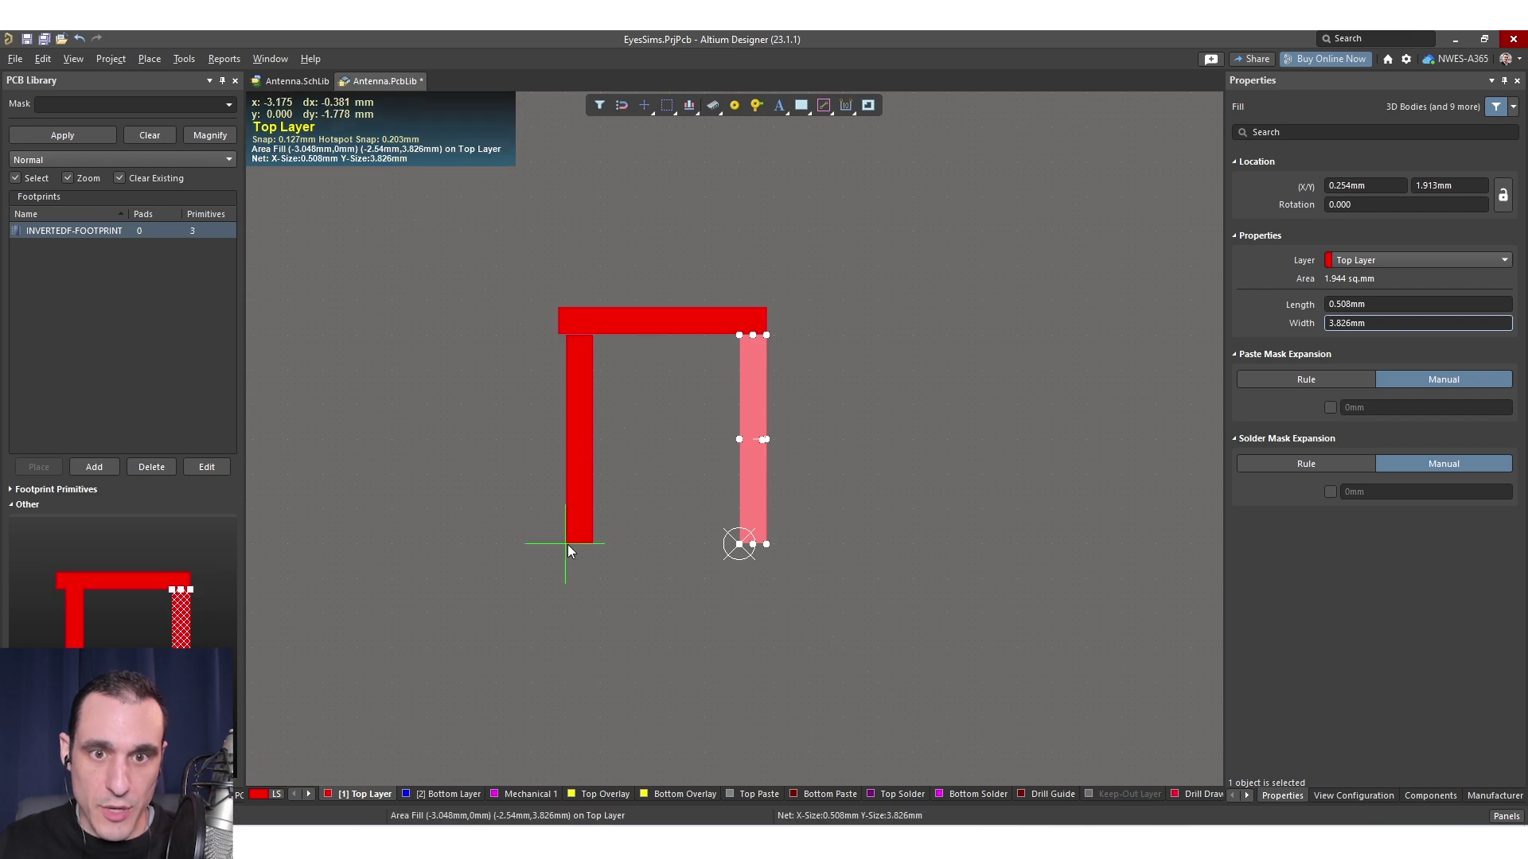
pyautogui.moveTo(565, 544); pyautogui.dragTo(558, 544)
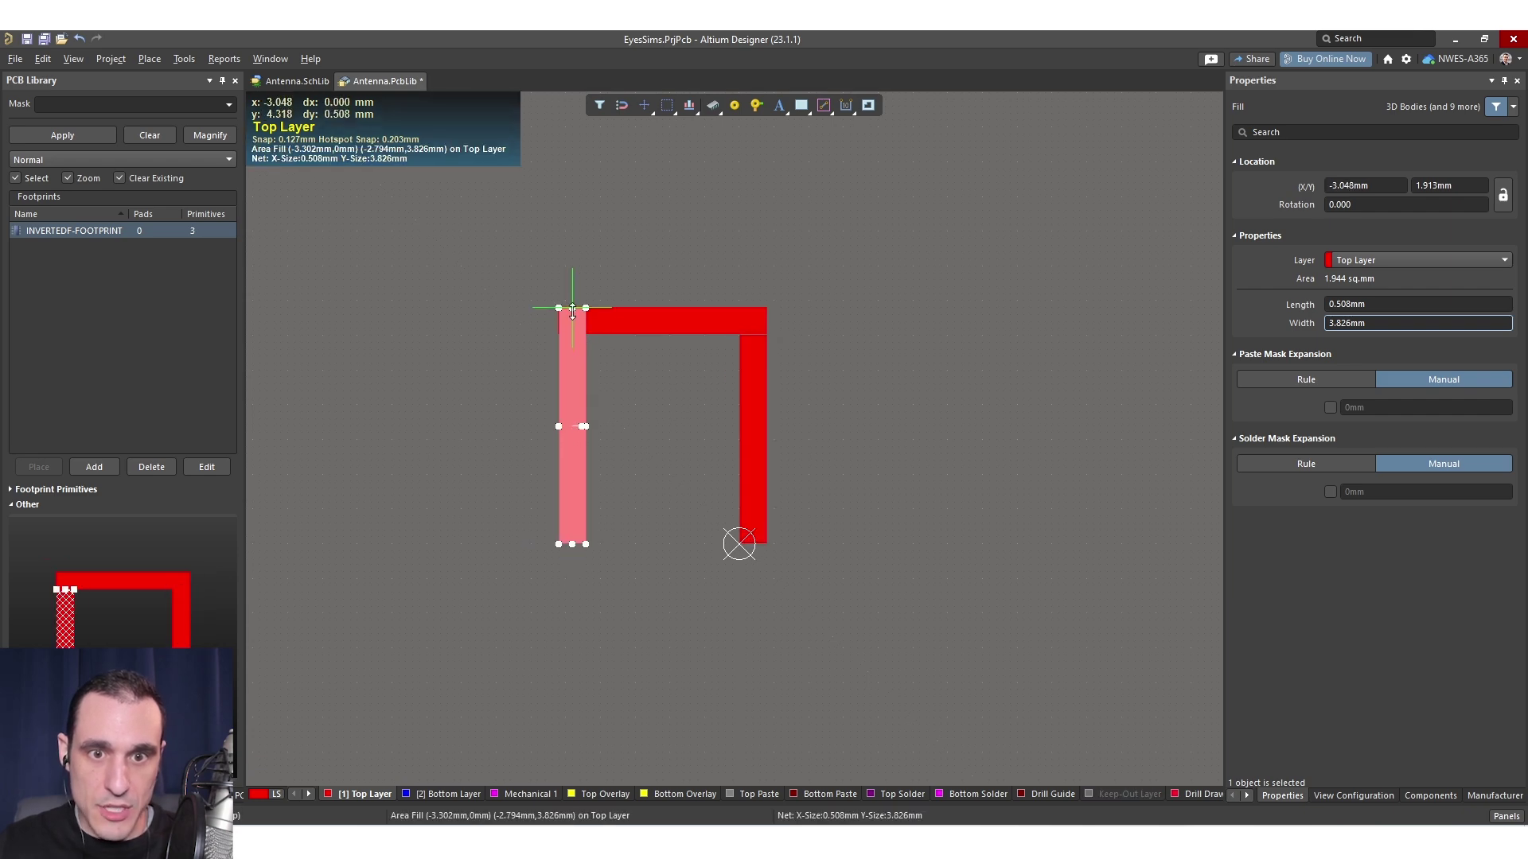
pyautogui.click(660, 374)
pyautogui.click(760, 338)
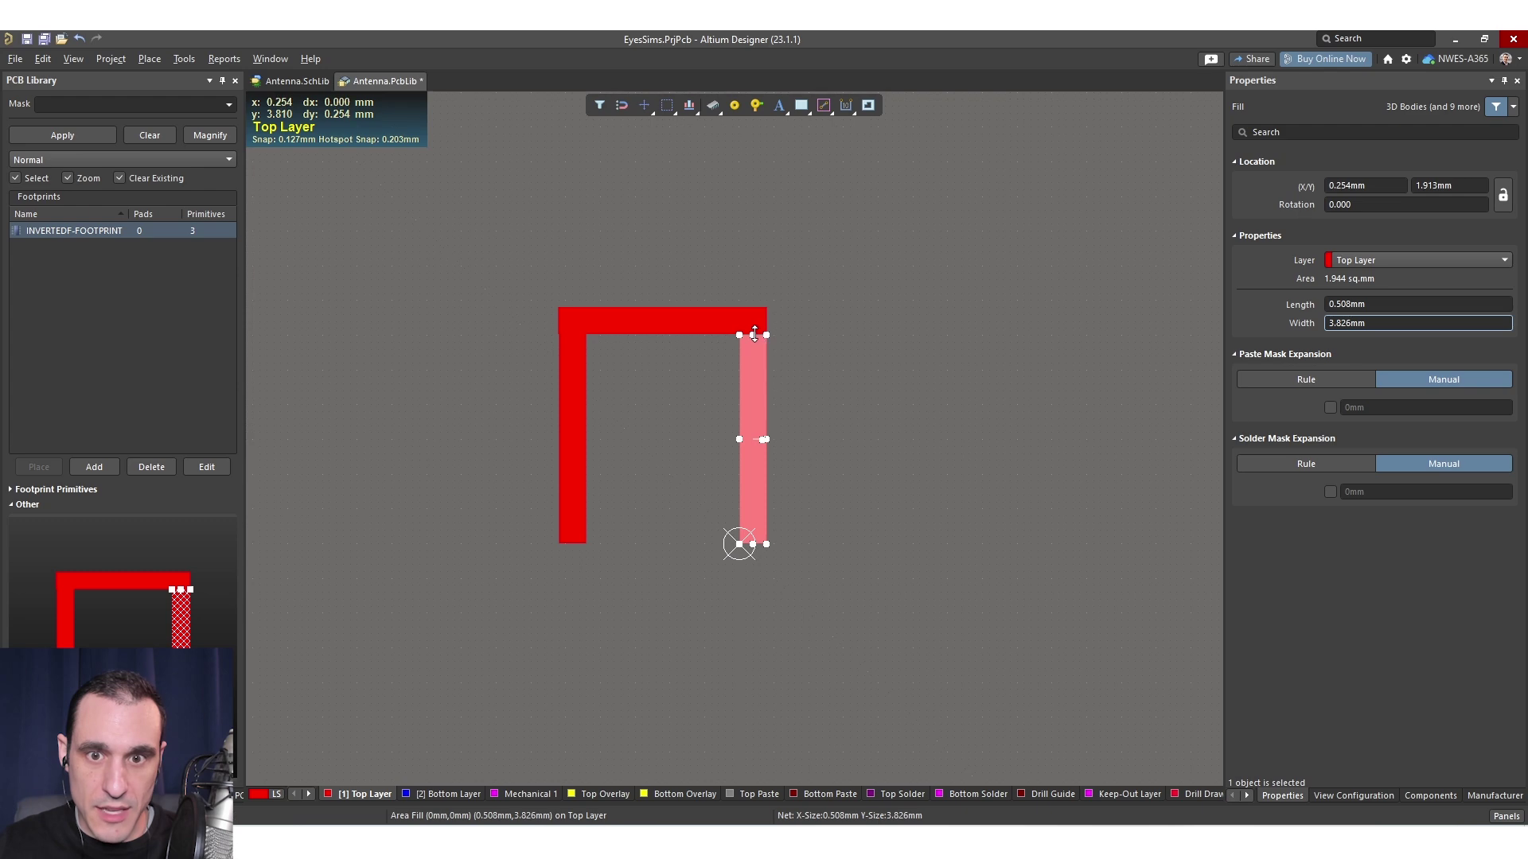
pyautogui.moveTo(757, 335); pyautogui.dragTo(757, 316)
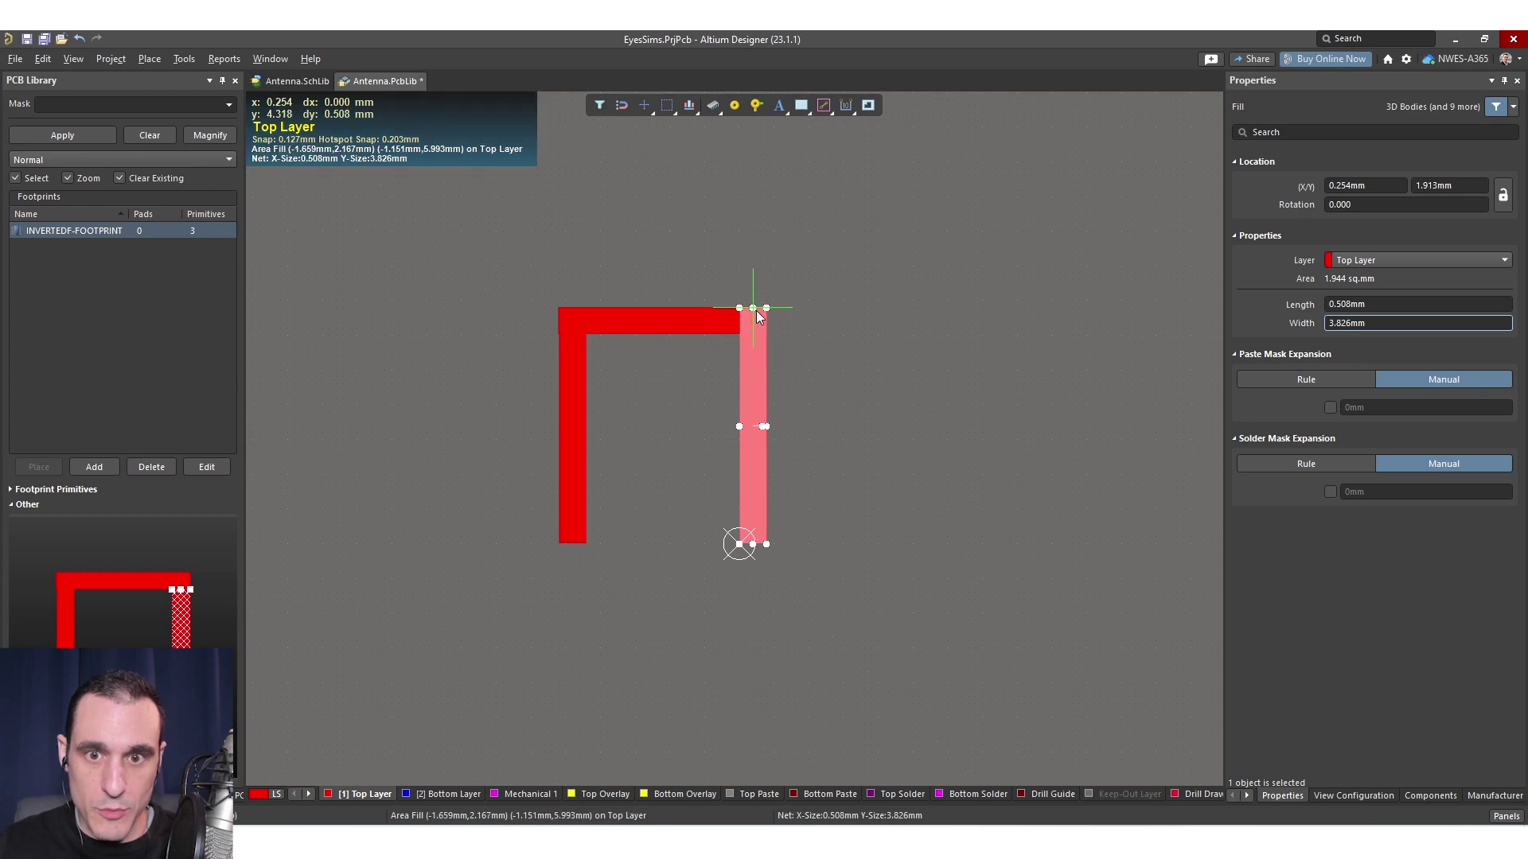
pyautogui.click(709, 319)
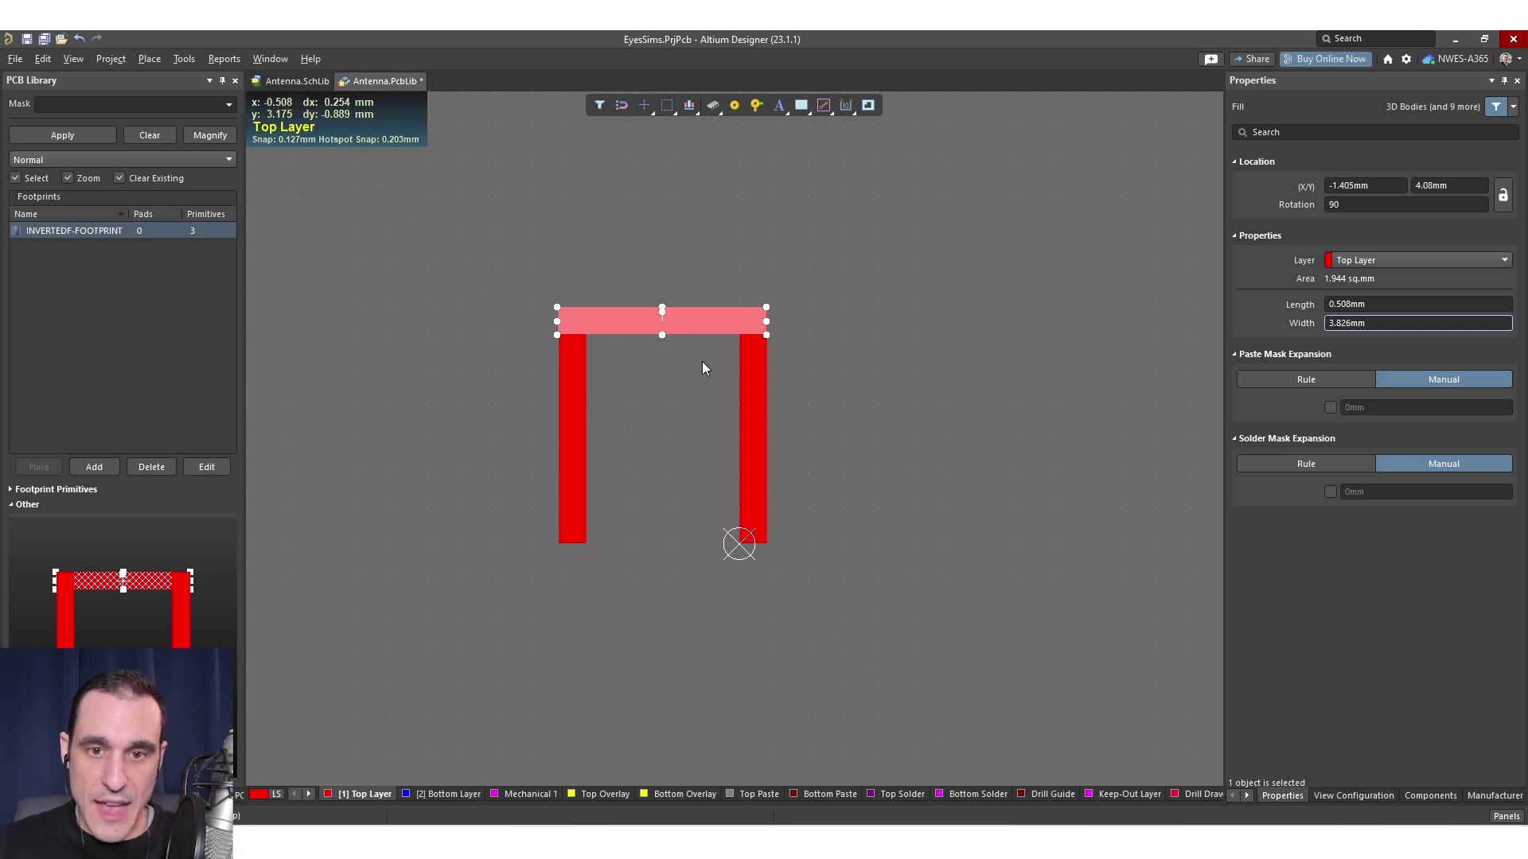
# - Set the top bar's width to the L2 value 11.47875mm copied from the dimension notes
pyautogui.hotkey('alt', 'Tab')
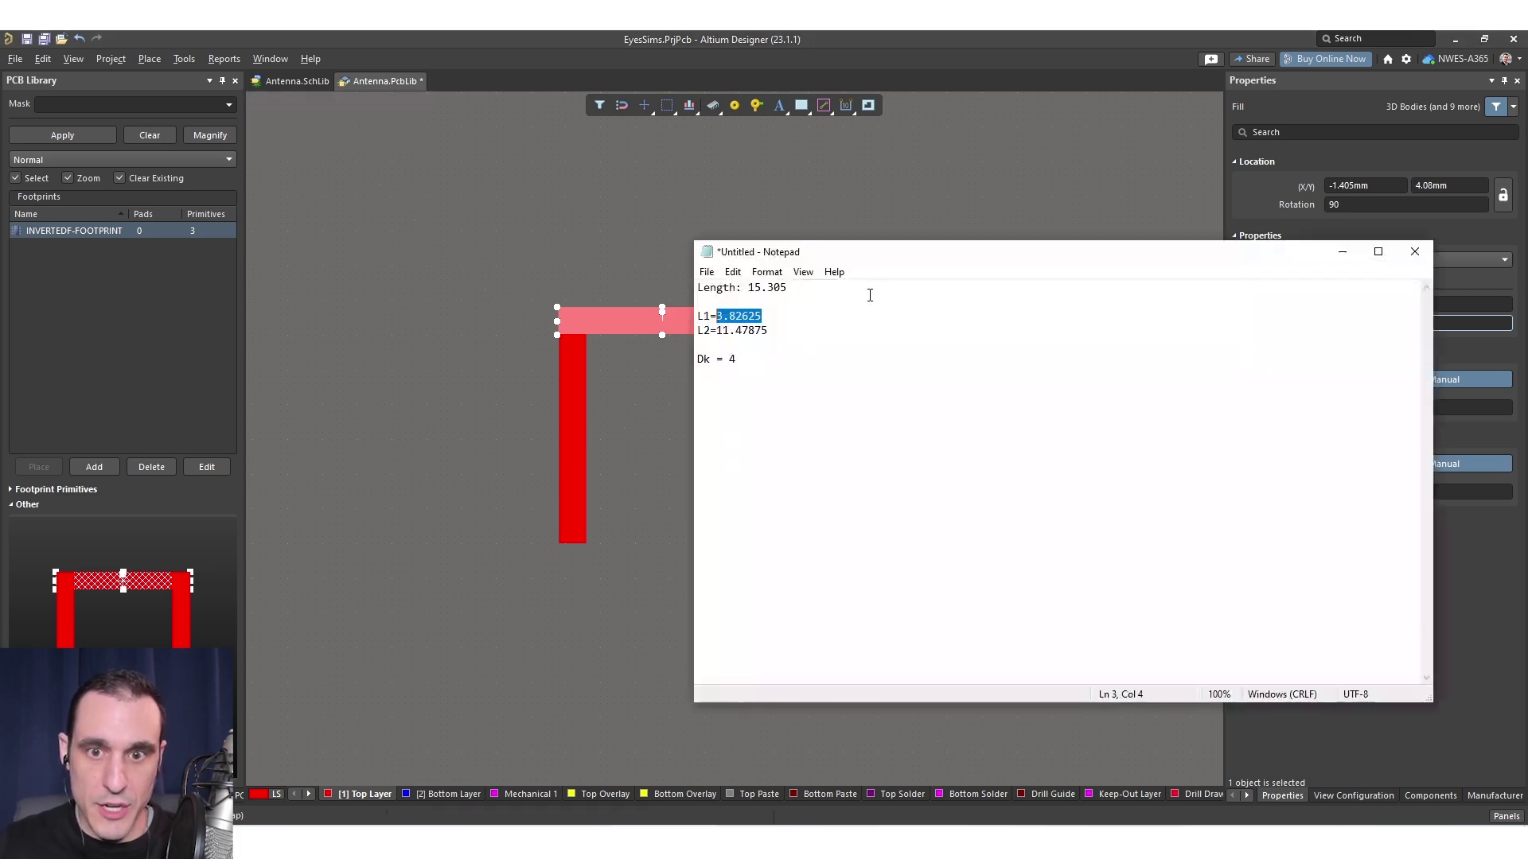
pyautogui.moveTo(769, 330); pyautogui.dragTo(717, 331)
pyautogui.hotkey('ctrl', 'c')
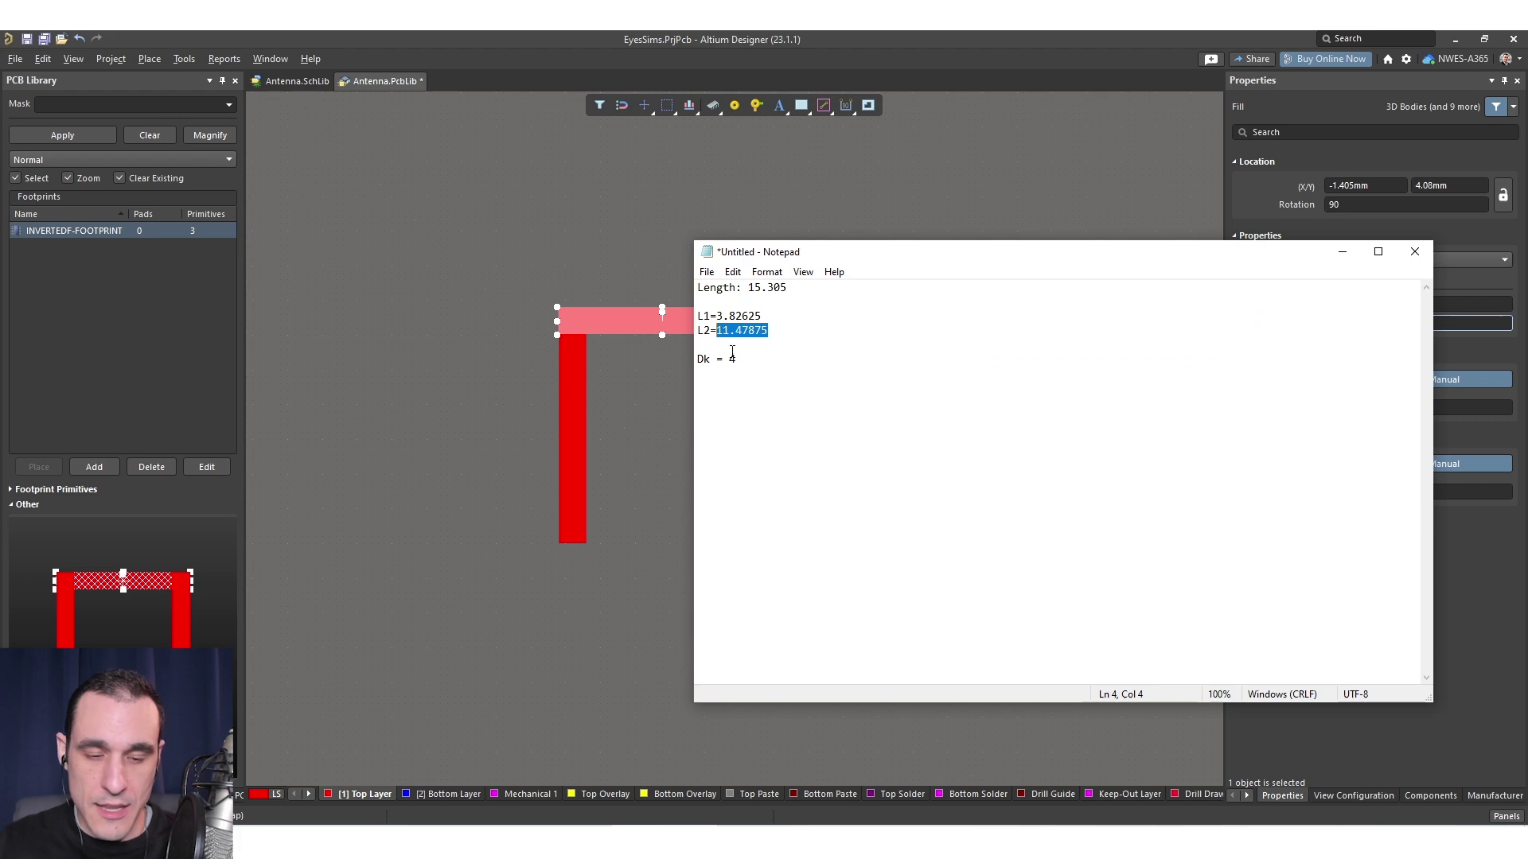
pyautogui.hotkey('alt', 'Tab')
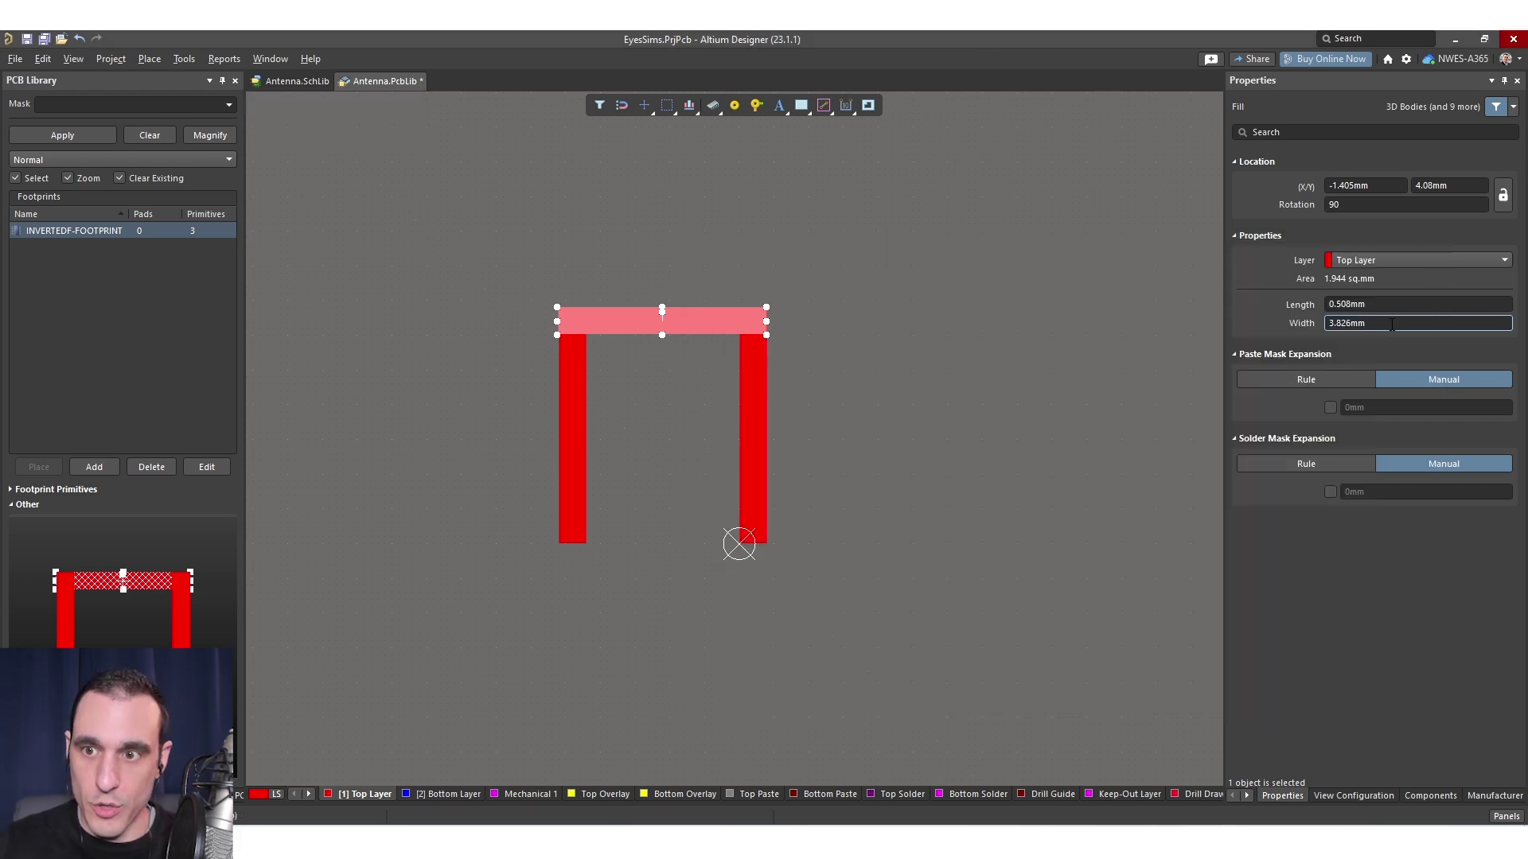
pyautogui.click(1402, 323)
pyautogui.hotkey('ctrl', 'a')
pyautogui.hotkey('ctrl', 'v')
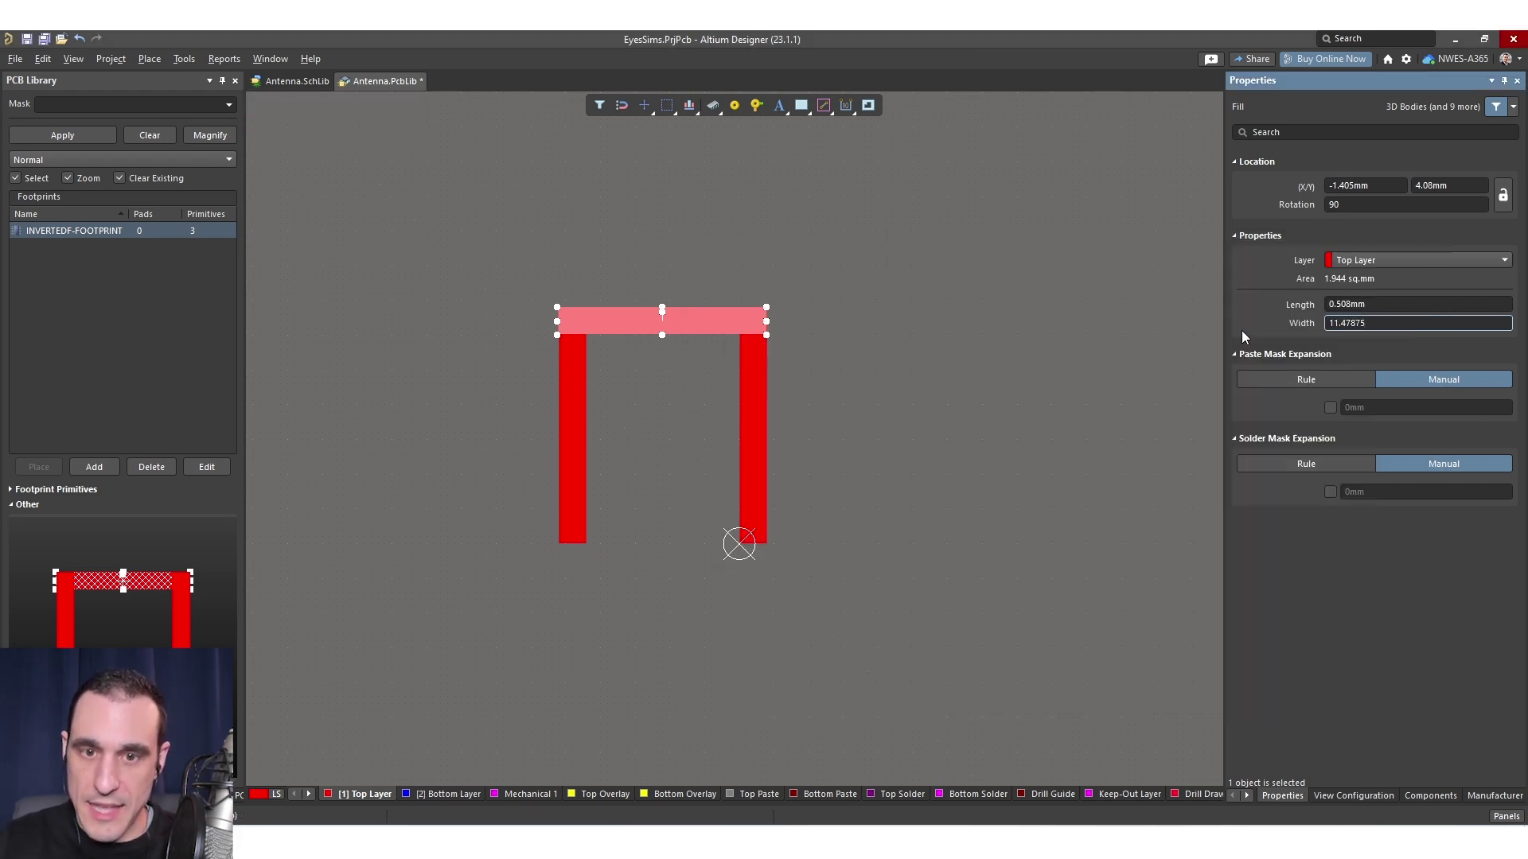
pyautogui.press('Return')
# - Move the lengthened bar onto the tops of both legs, flush with the left leg
pyautogui.moveTo(459, 108); pyautogui.dragTo(562, 303)
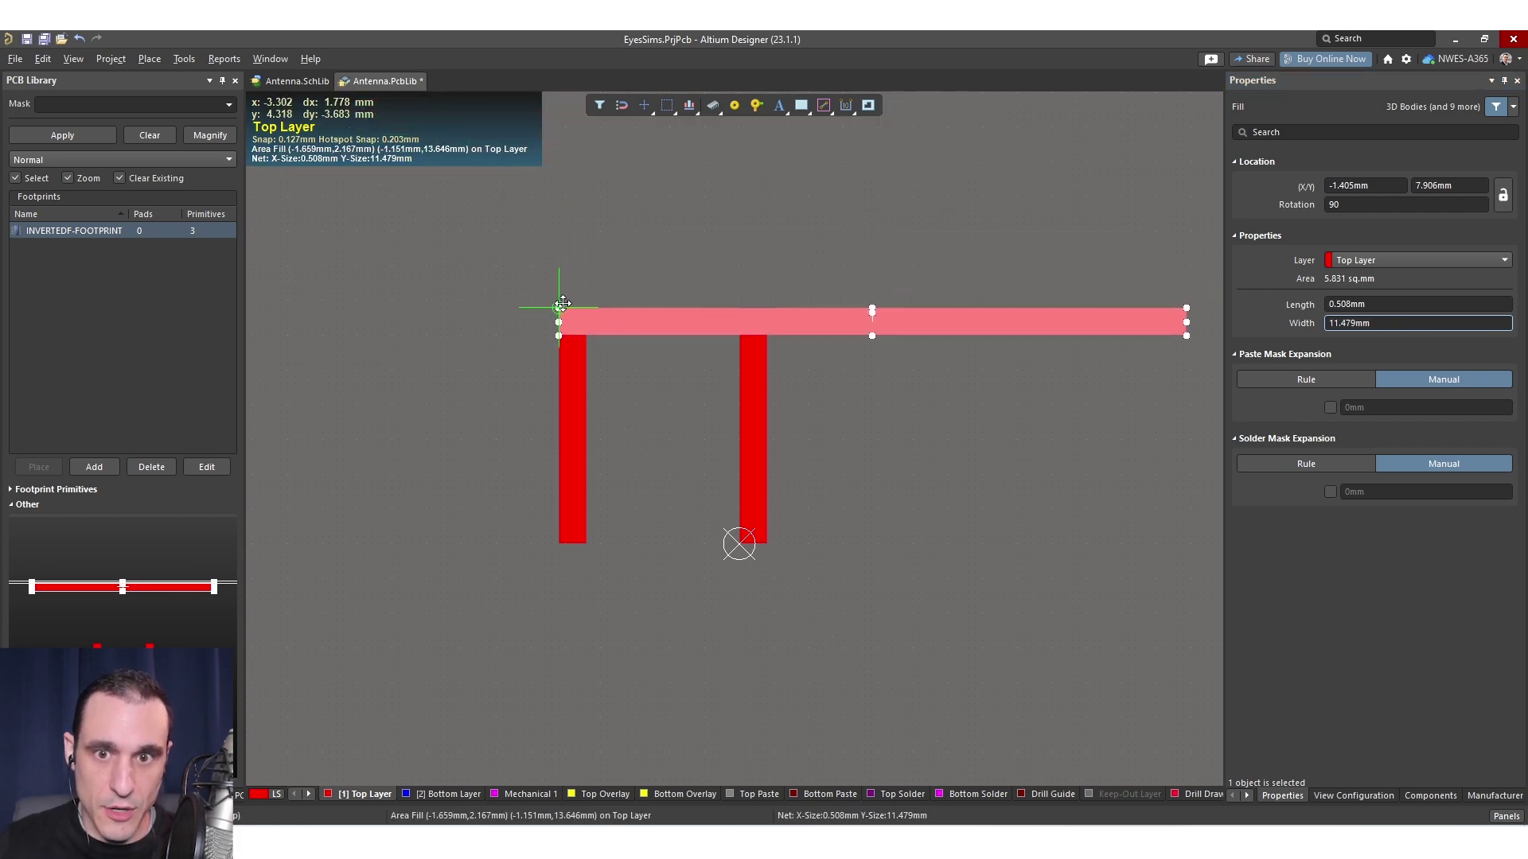
pyautogui.click(829, 366)
pyautogui.moveTo(880, 402); pyautogui.dragTo(799, 431, button='right')
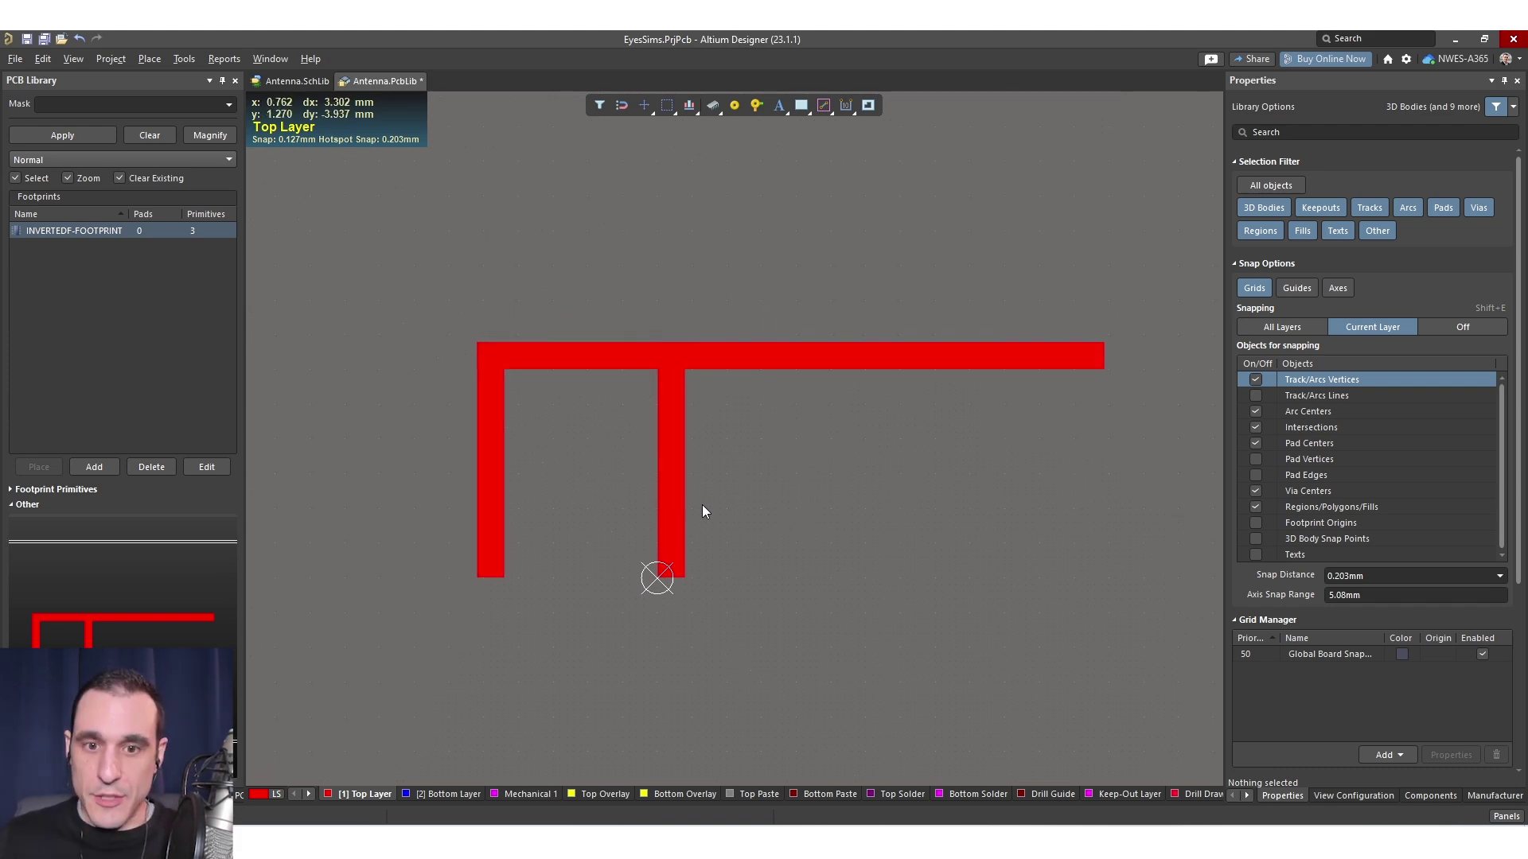
# - Place round pads at the bottom ends of the left and middle antenna traces
pyautogui.click(734, 116)
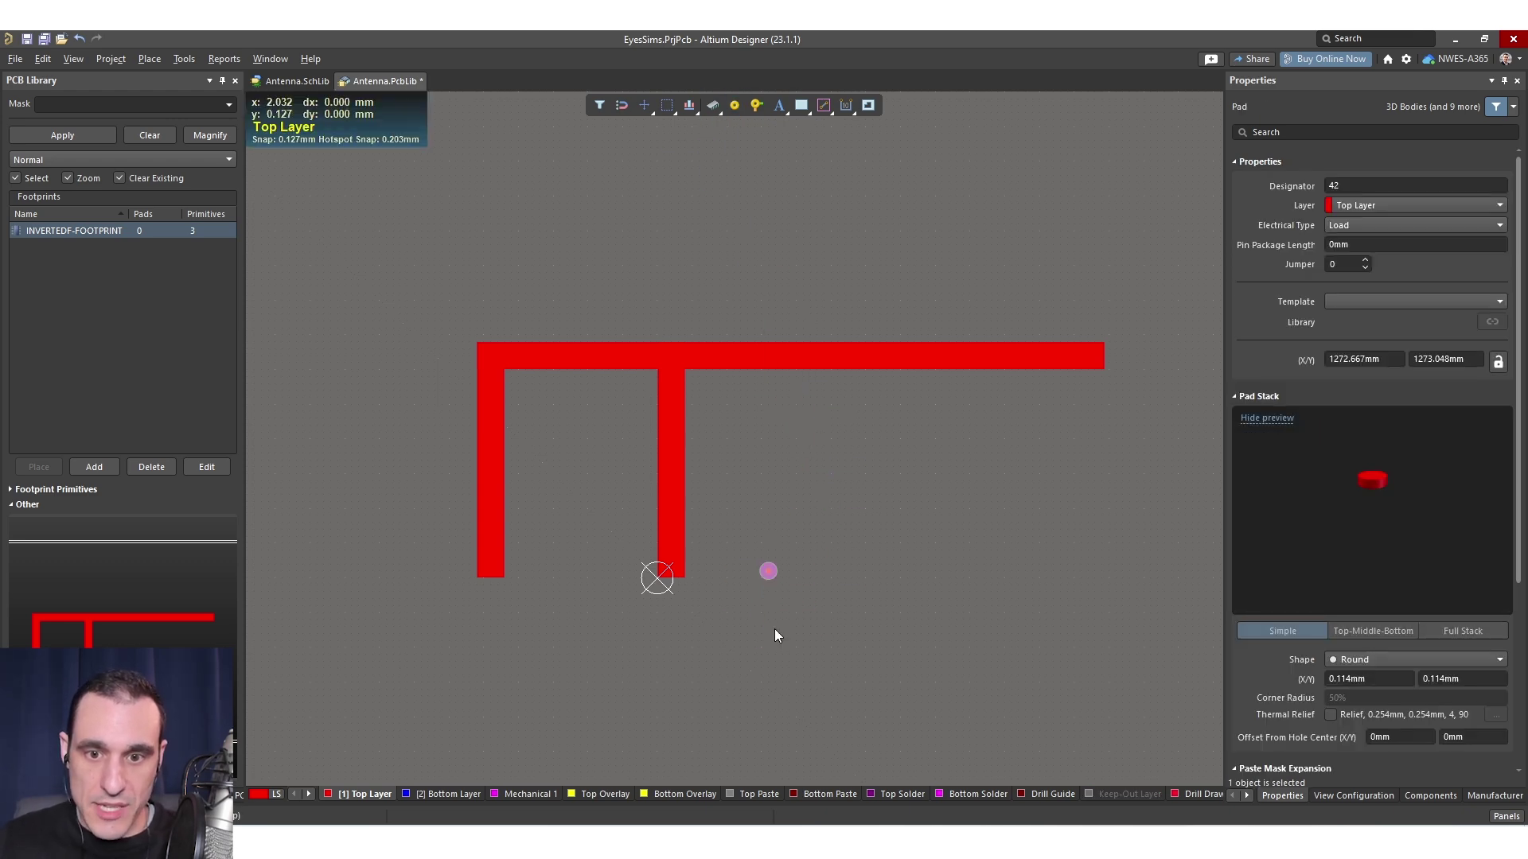
pyautogui.click(768, 571)
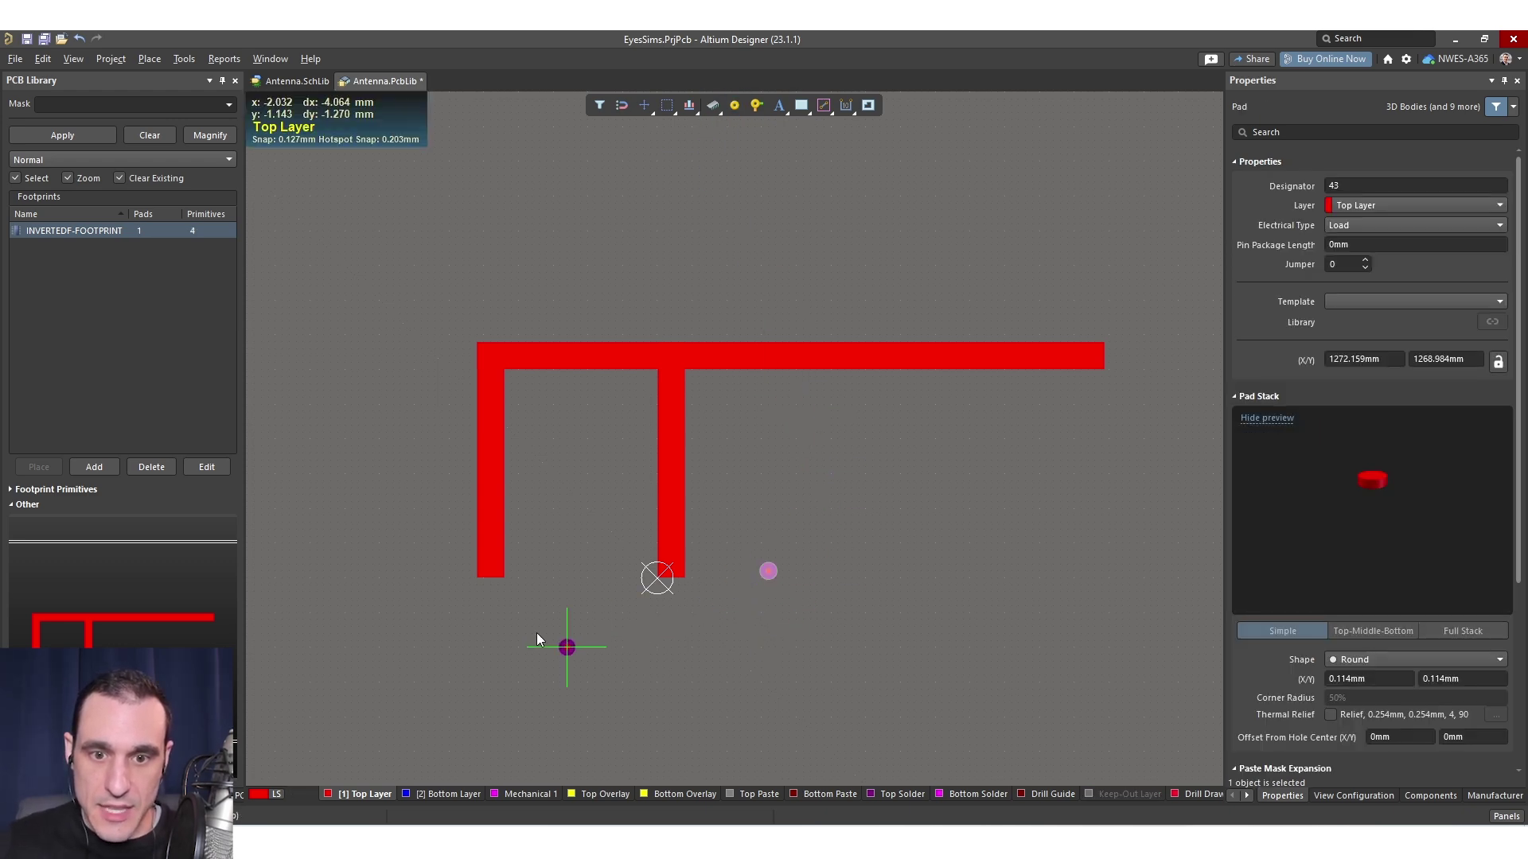
pyautogui.click(490, 571)
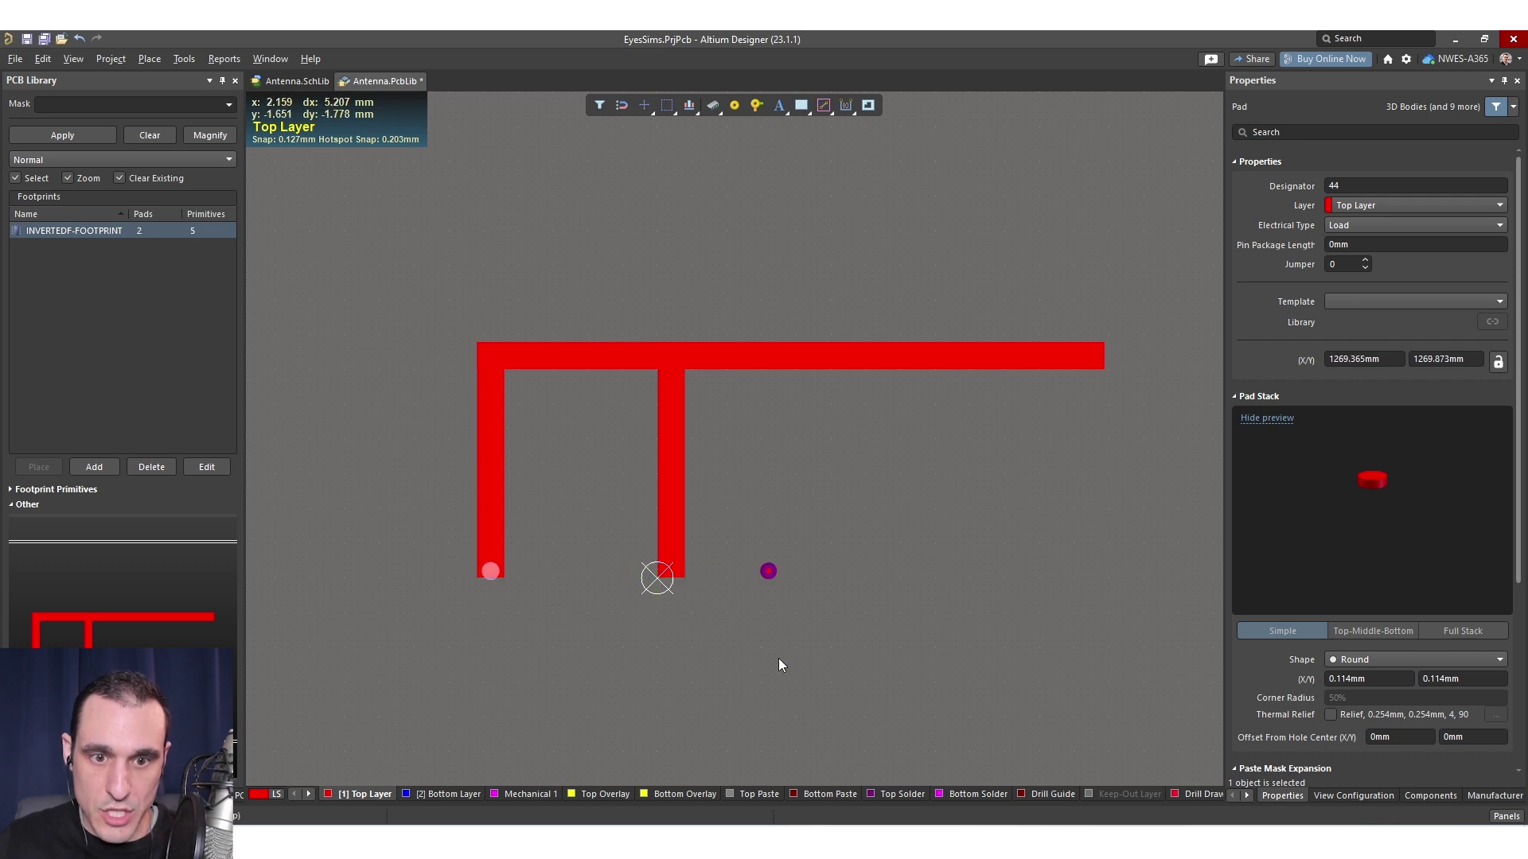
pyautogui.click(658, 574)
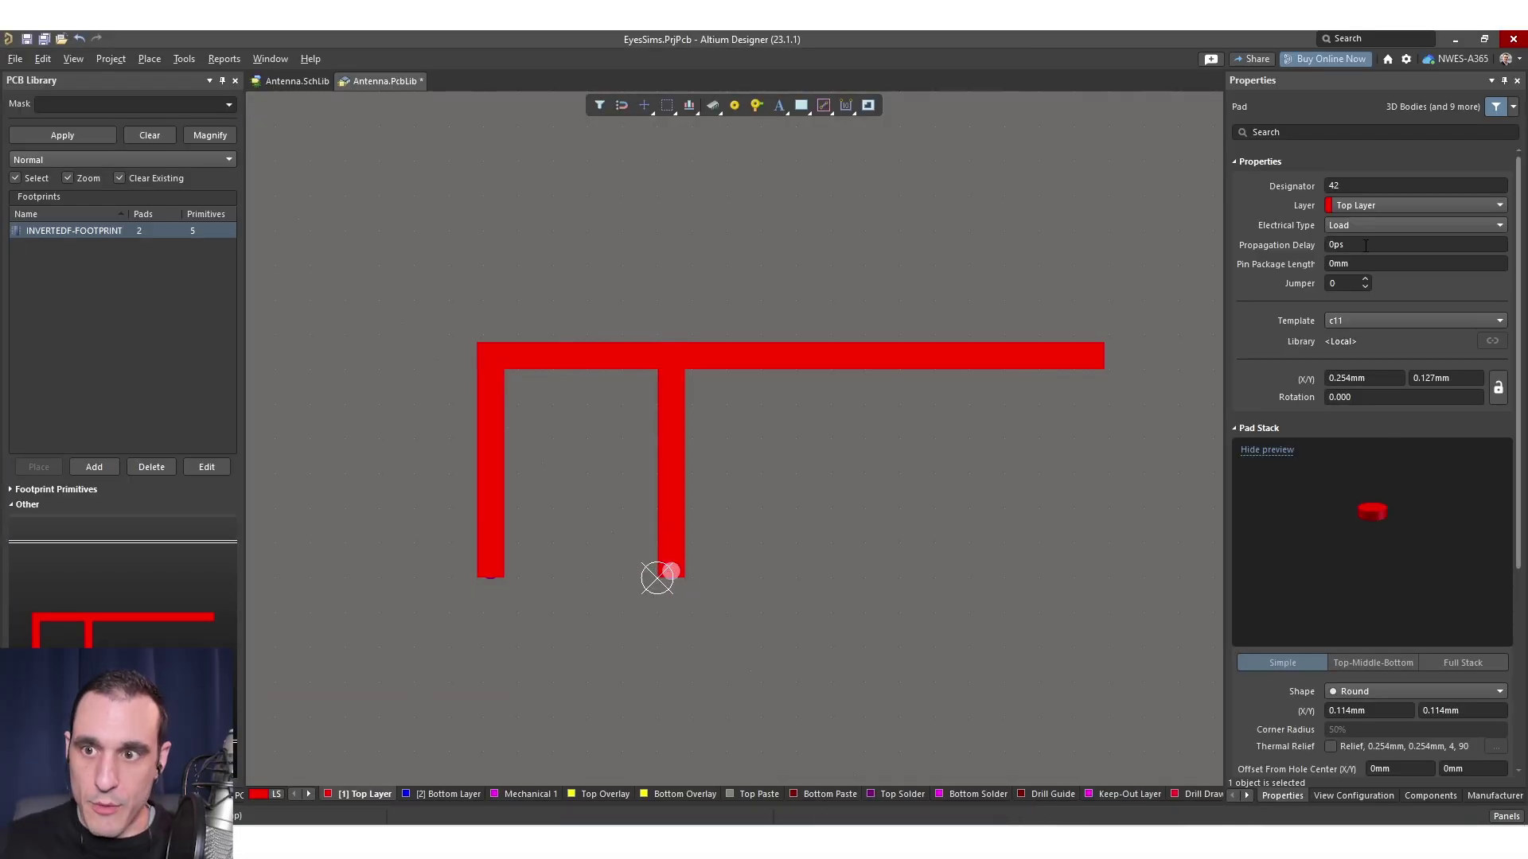
pyautogui.click(1360, 187)
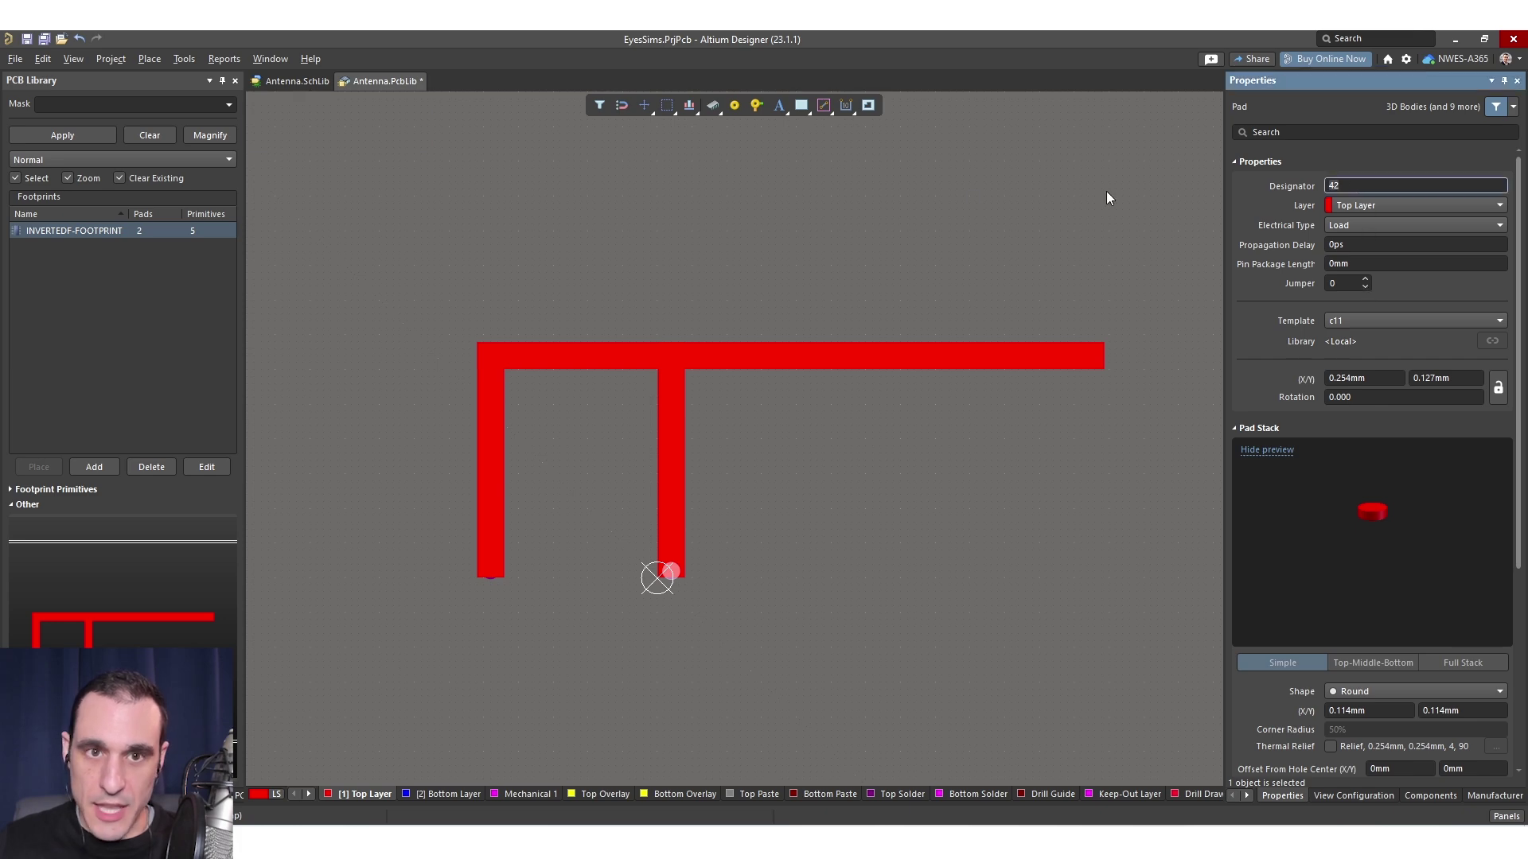
pyautogui.click(276, 81)
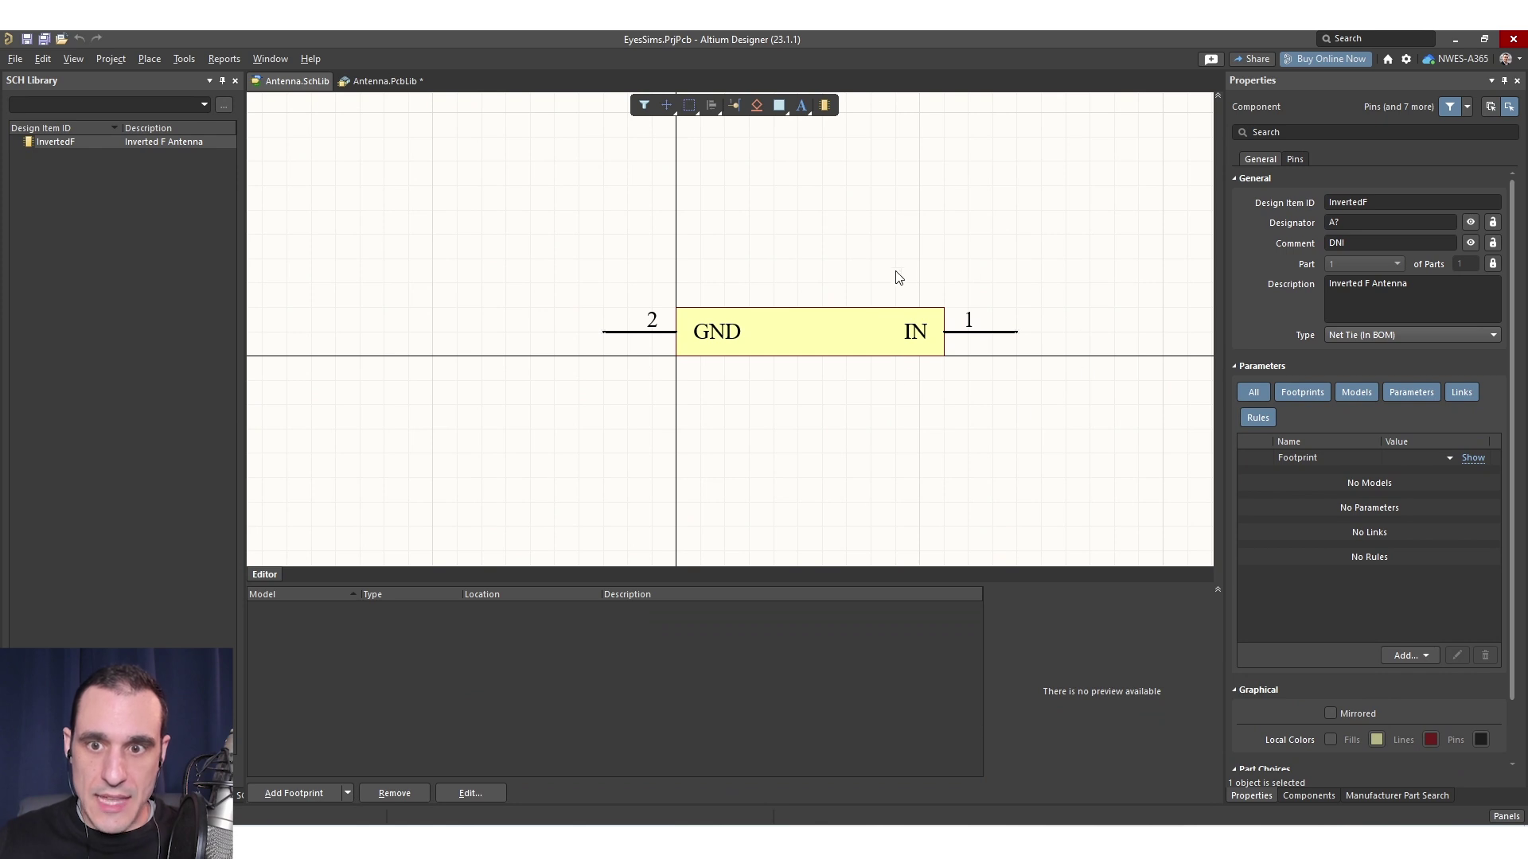
# - Back in Antenna.PcbLib, limit the Selection Filter to pads and box-select the left leg's pad
pyautogui.click(385, 81)
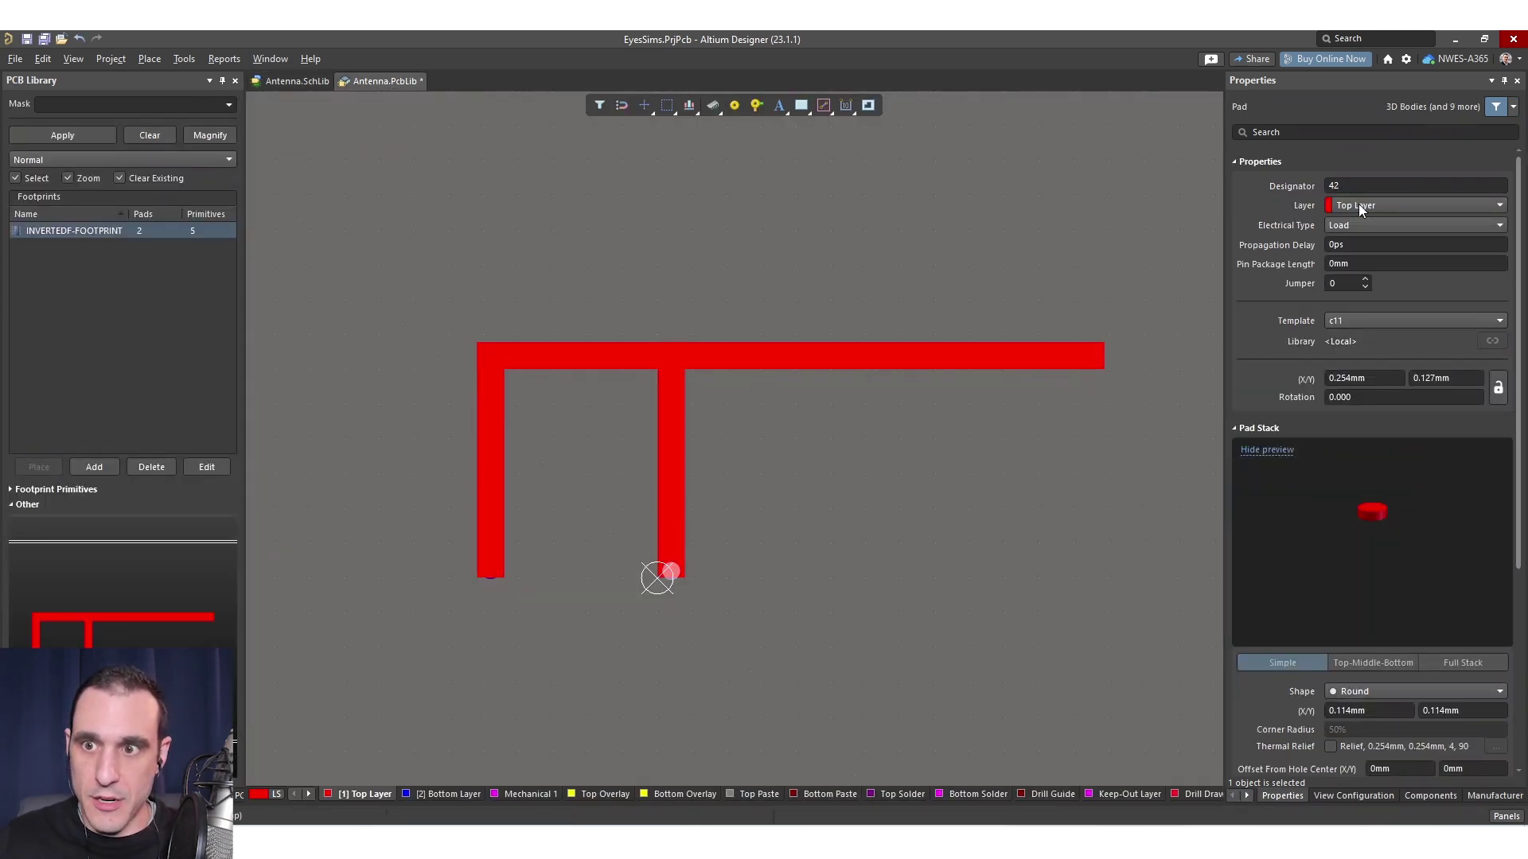
pyautogui.click(493, 579)
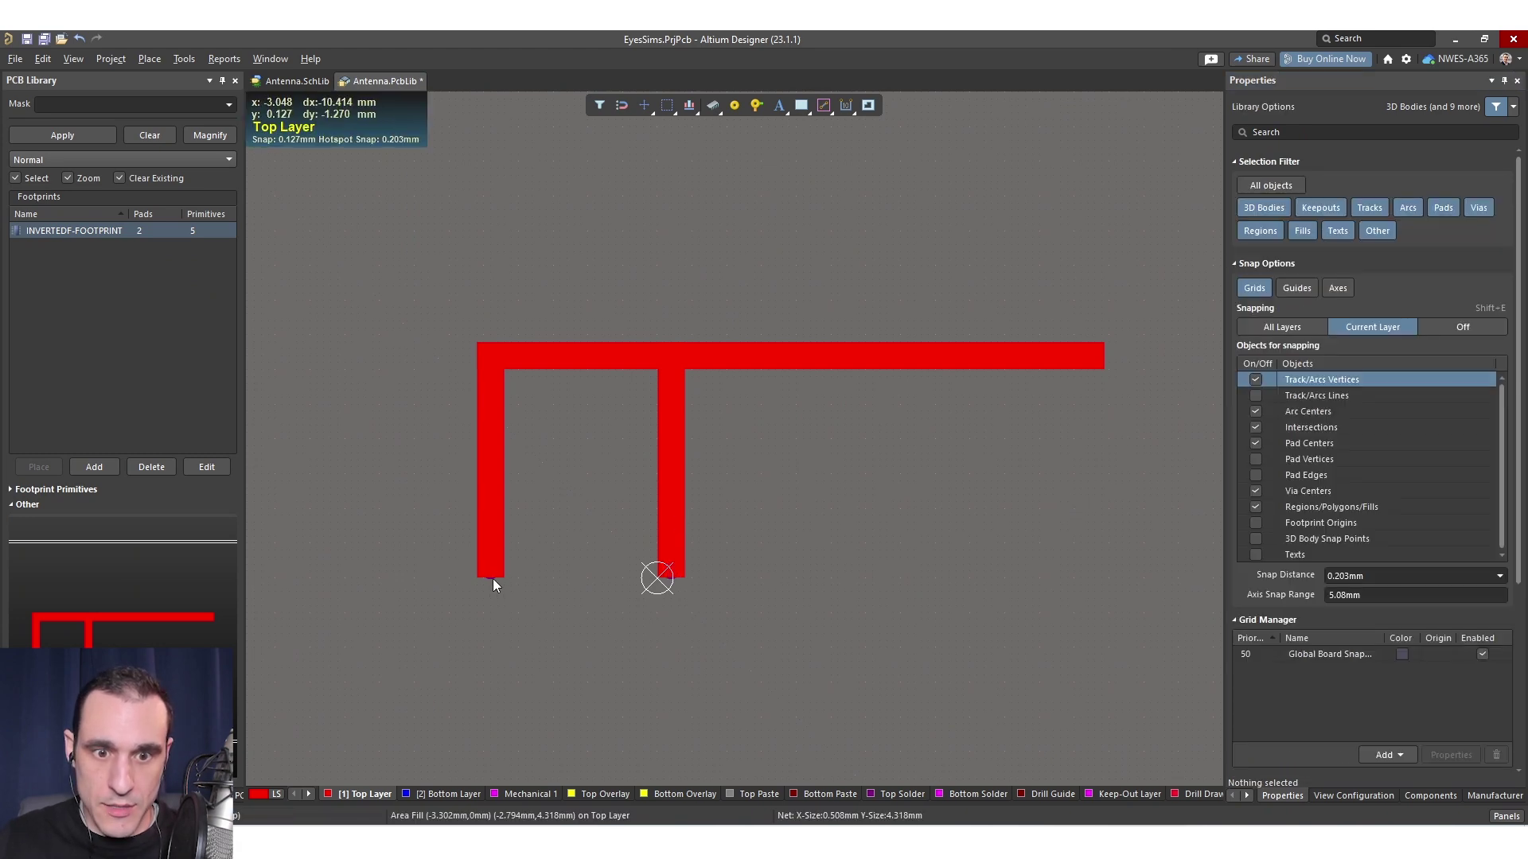
pyautogui.click(490, 577)
pyautogui.click(485, 581)
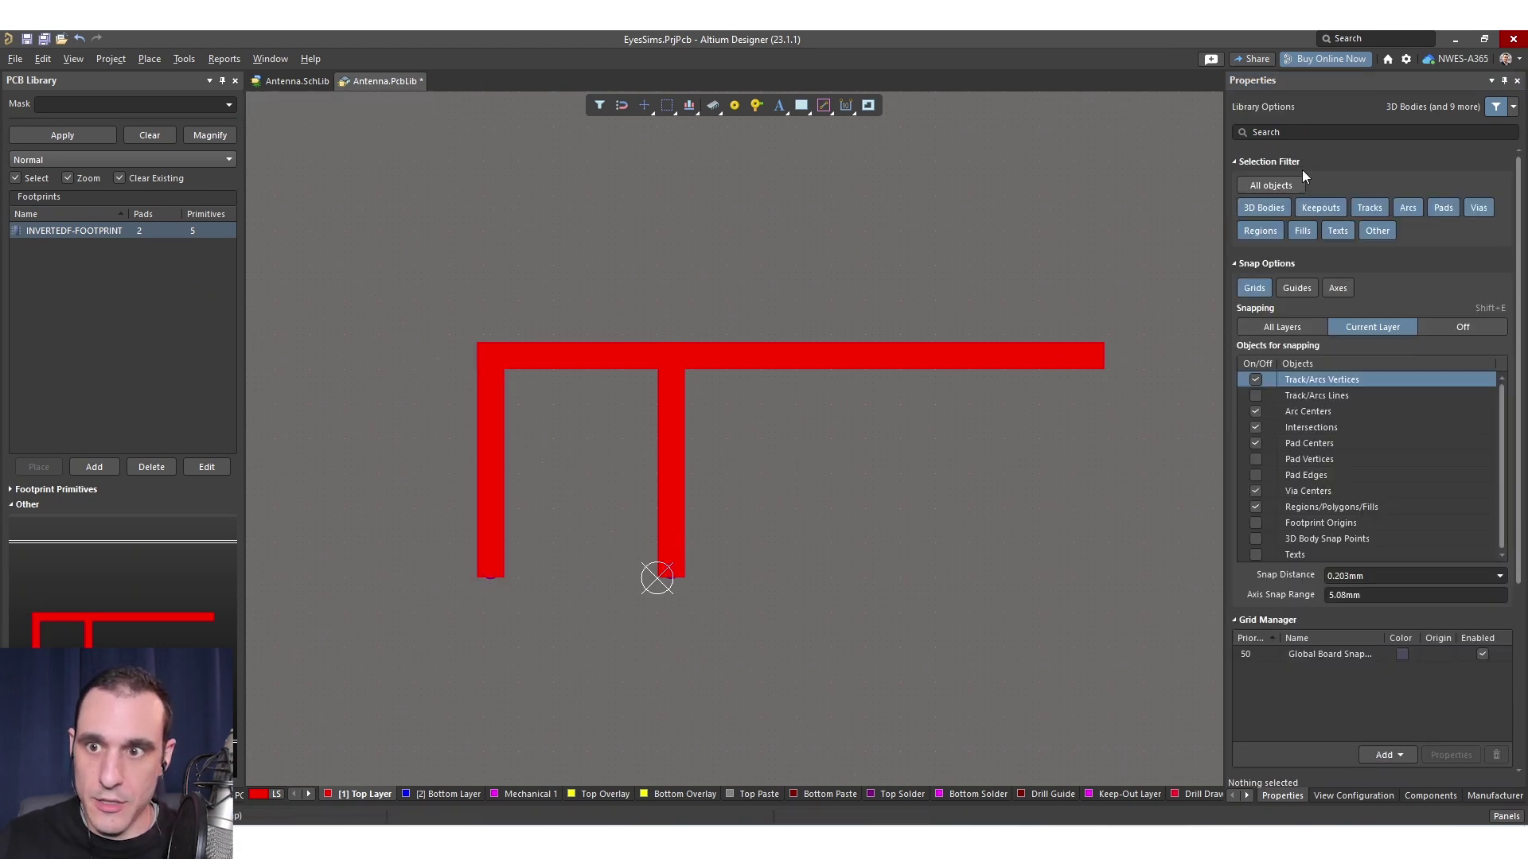
pyautogui.moveTo(563, 643); pyautogui.dragTo(449, 550)
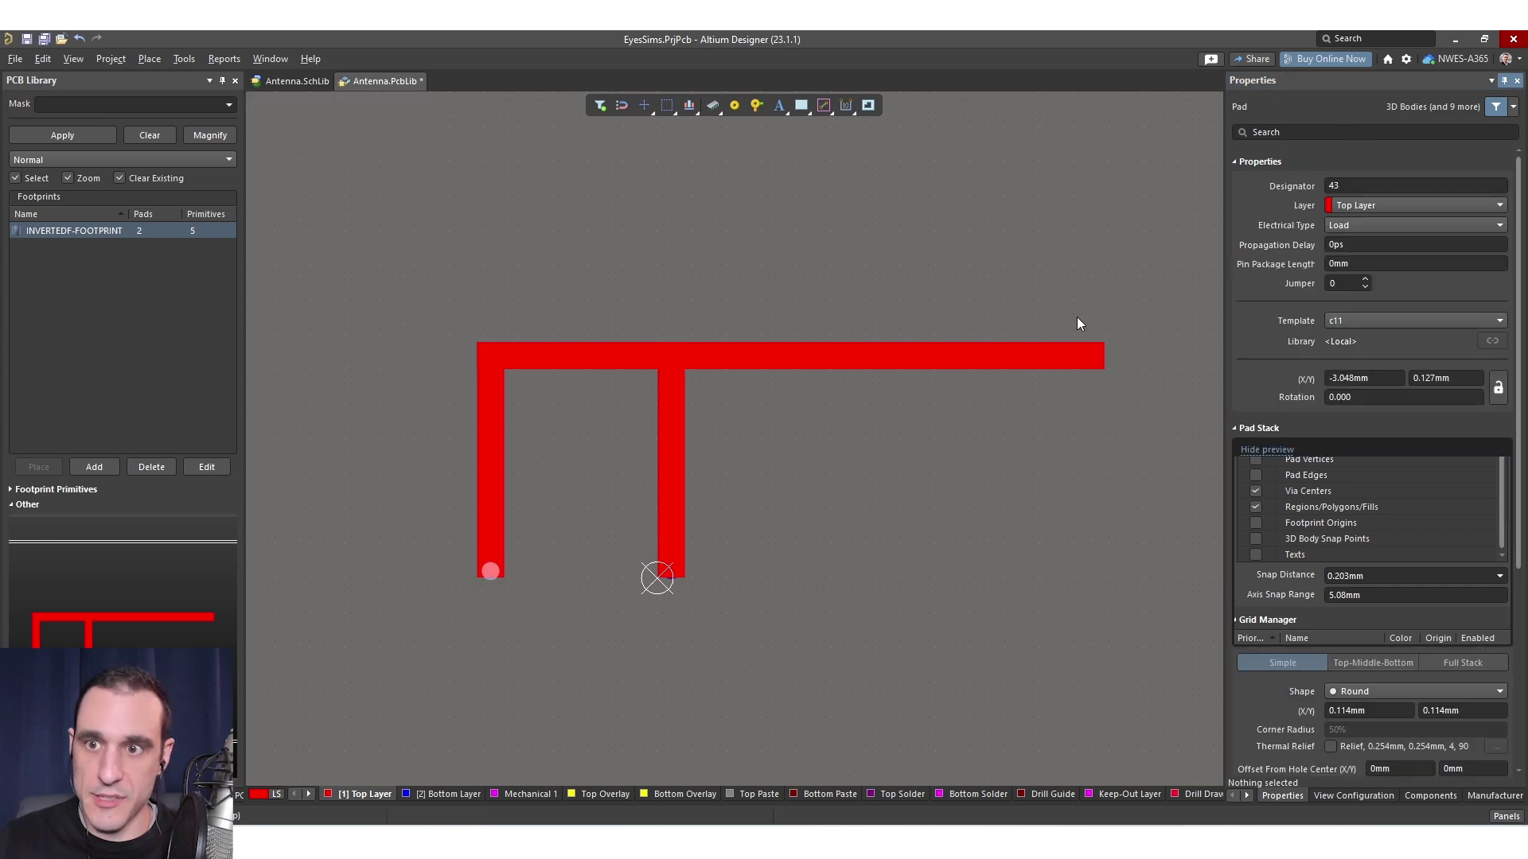
pyautogui.click(1107, 445)
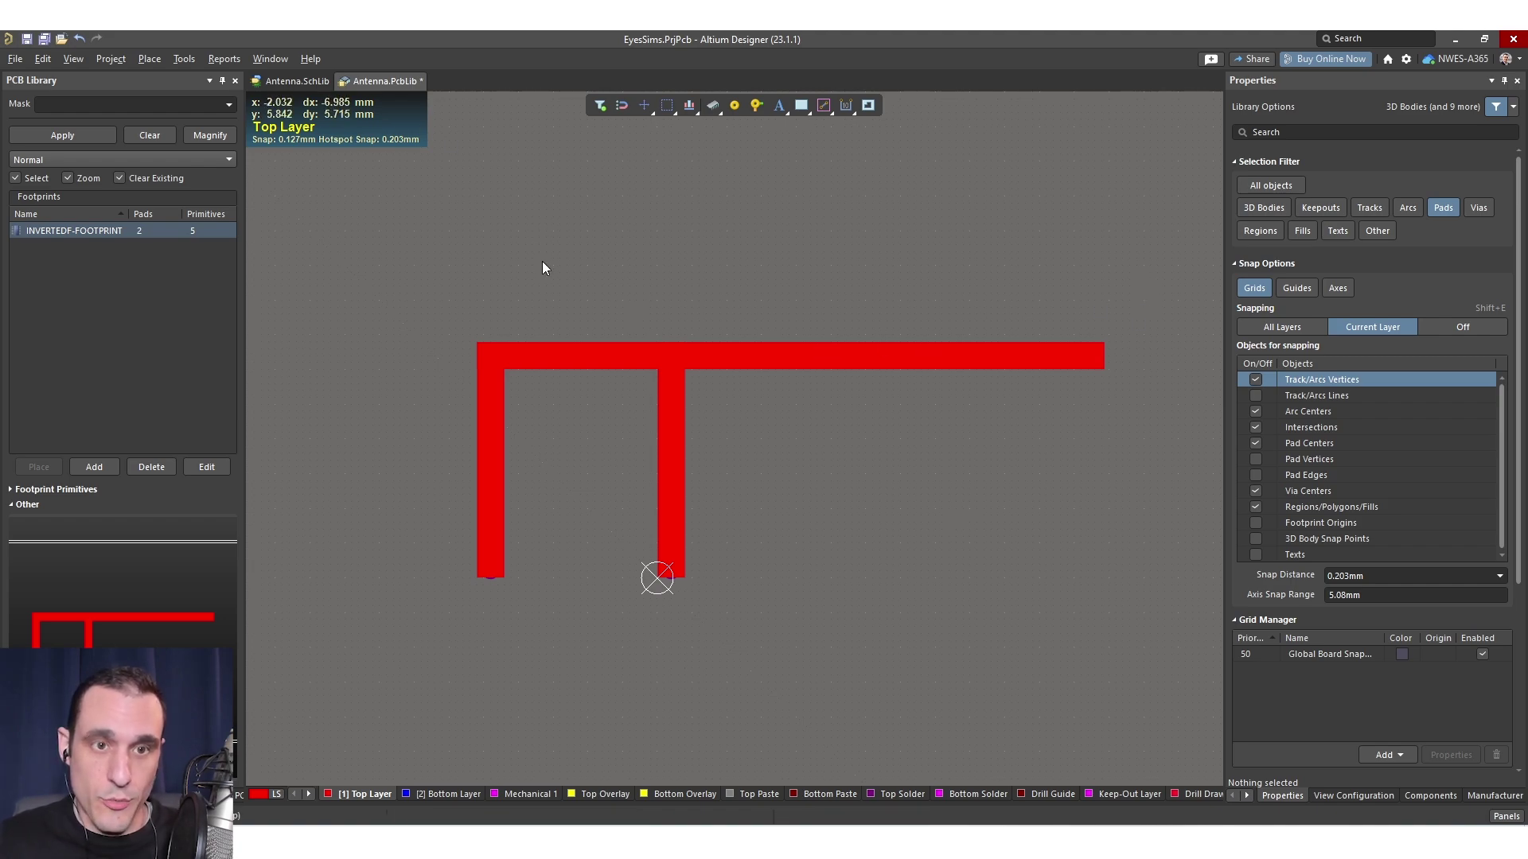
# - Save the PcbLib and attach InvertedF-Footprint from Antenna.PcbLib as the InvertedF symbol's footprint
pyautogui.hotkey('ctrl', 's')
pyautogui.click(299, 81)
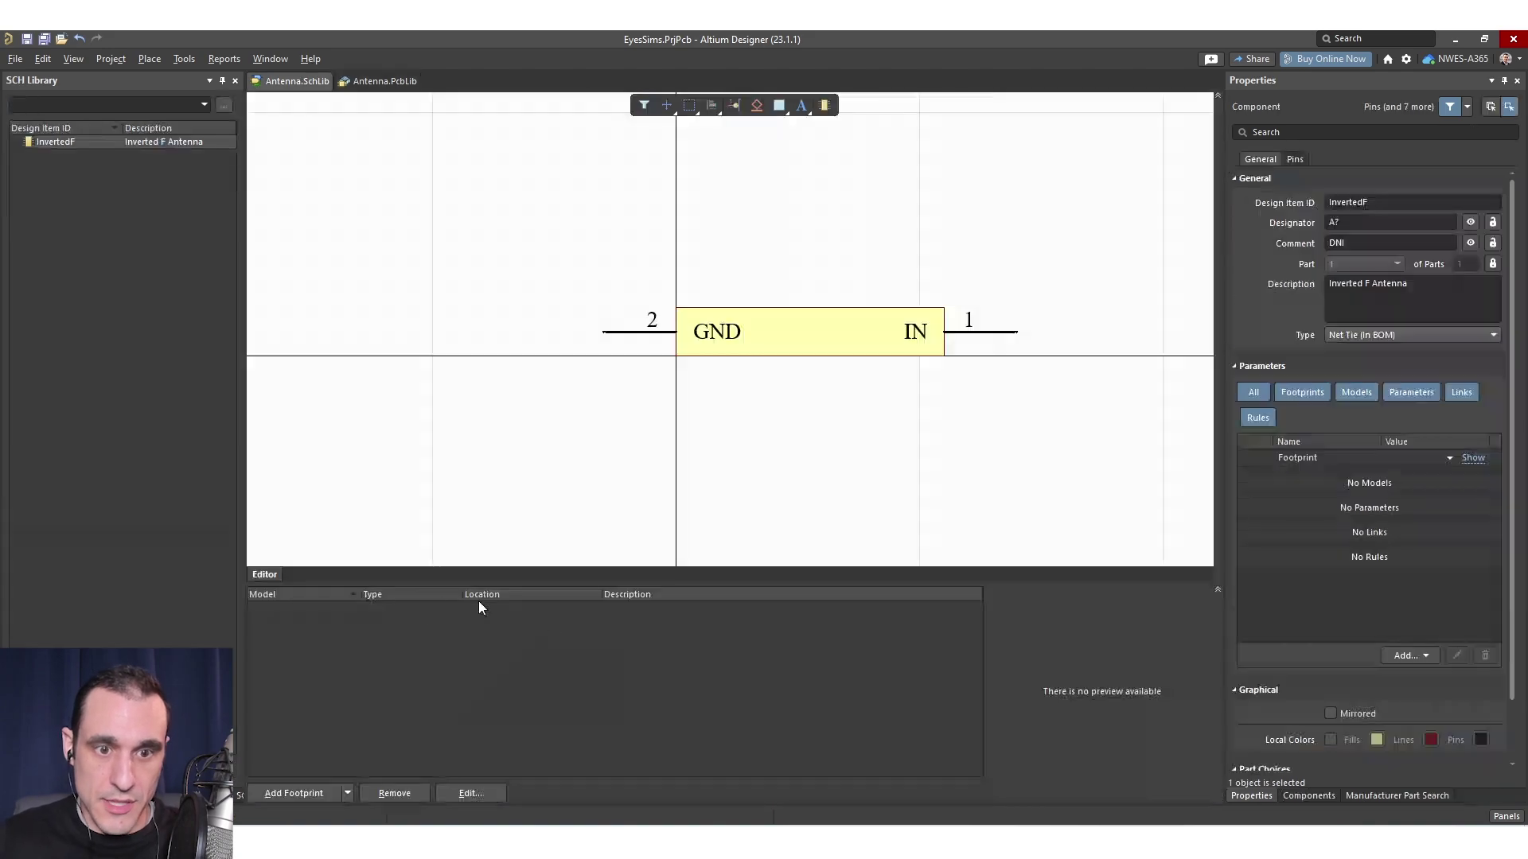
pyautogui.click(294, 793)
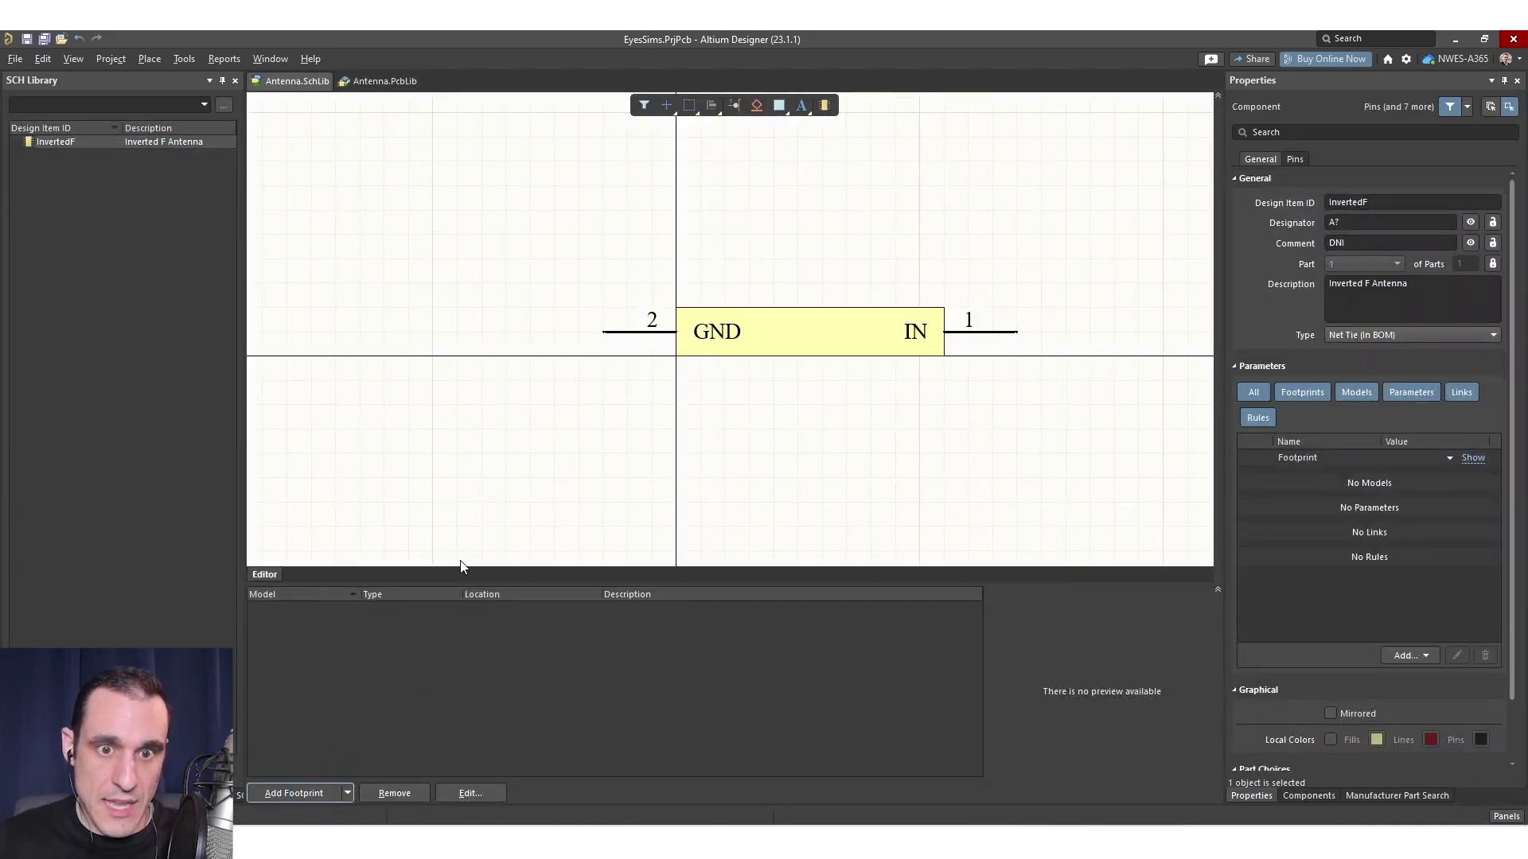
pyautogui.click(845, 251)
pyautogui.click(676, 308)
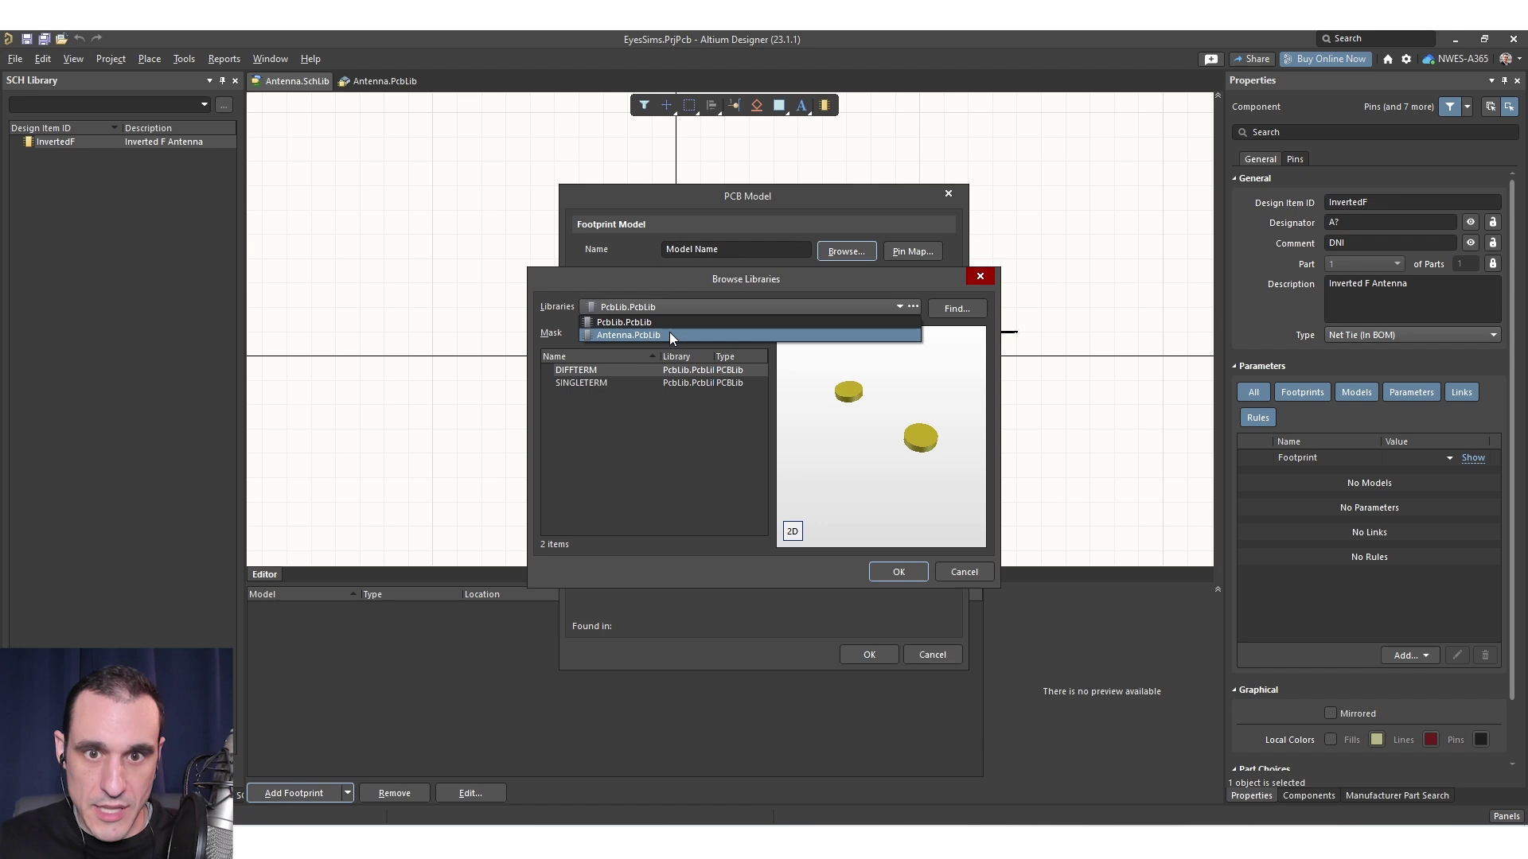
pyautogui.click(670, 332)
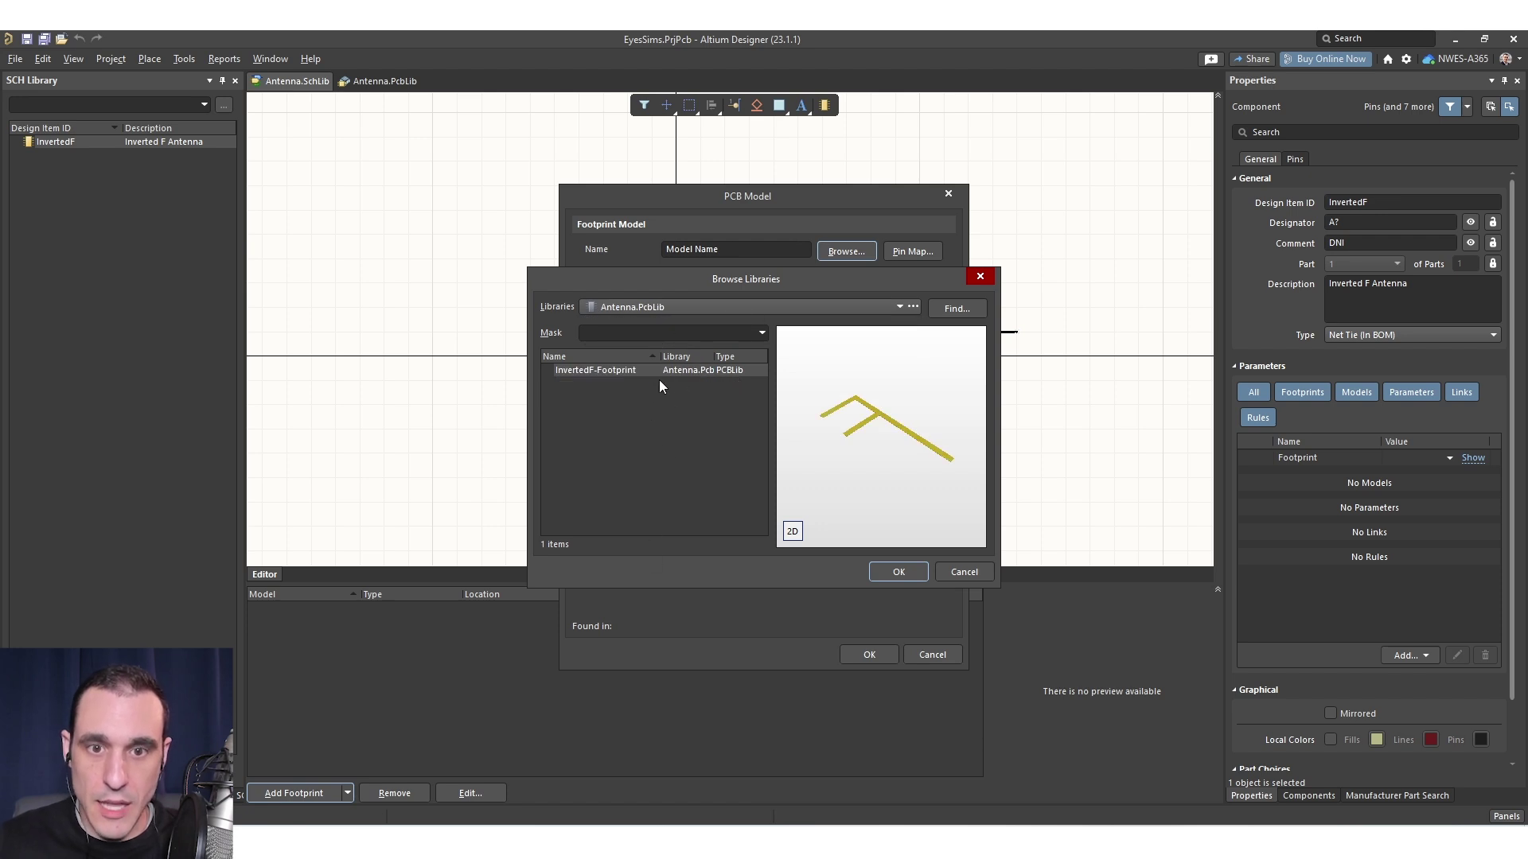
pyautogui.click(603, 374)
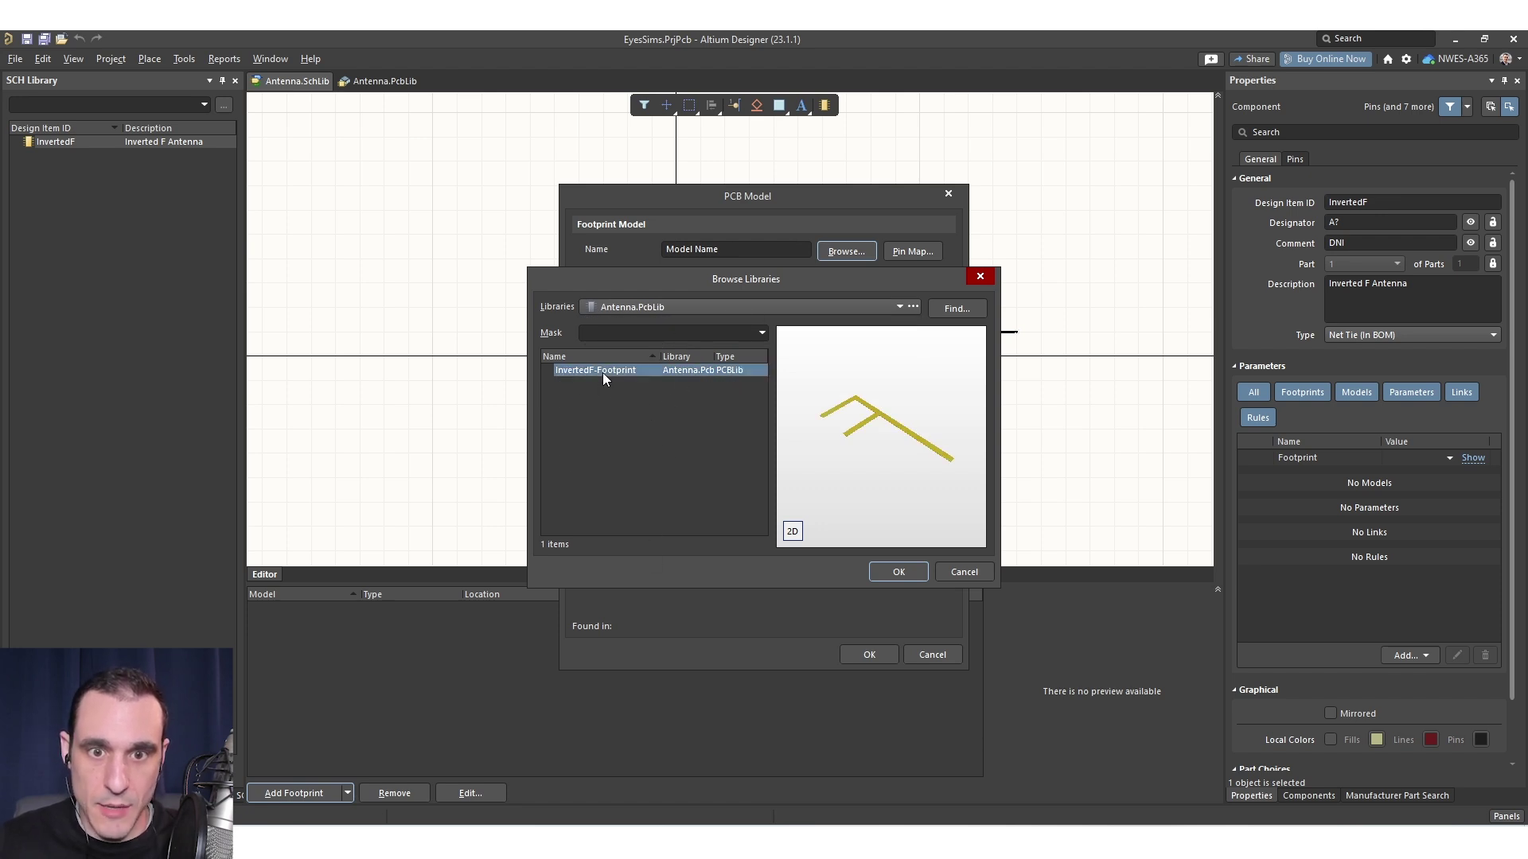
pyautogui.click(902, 572)
pyautogui.click(869, 656)
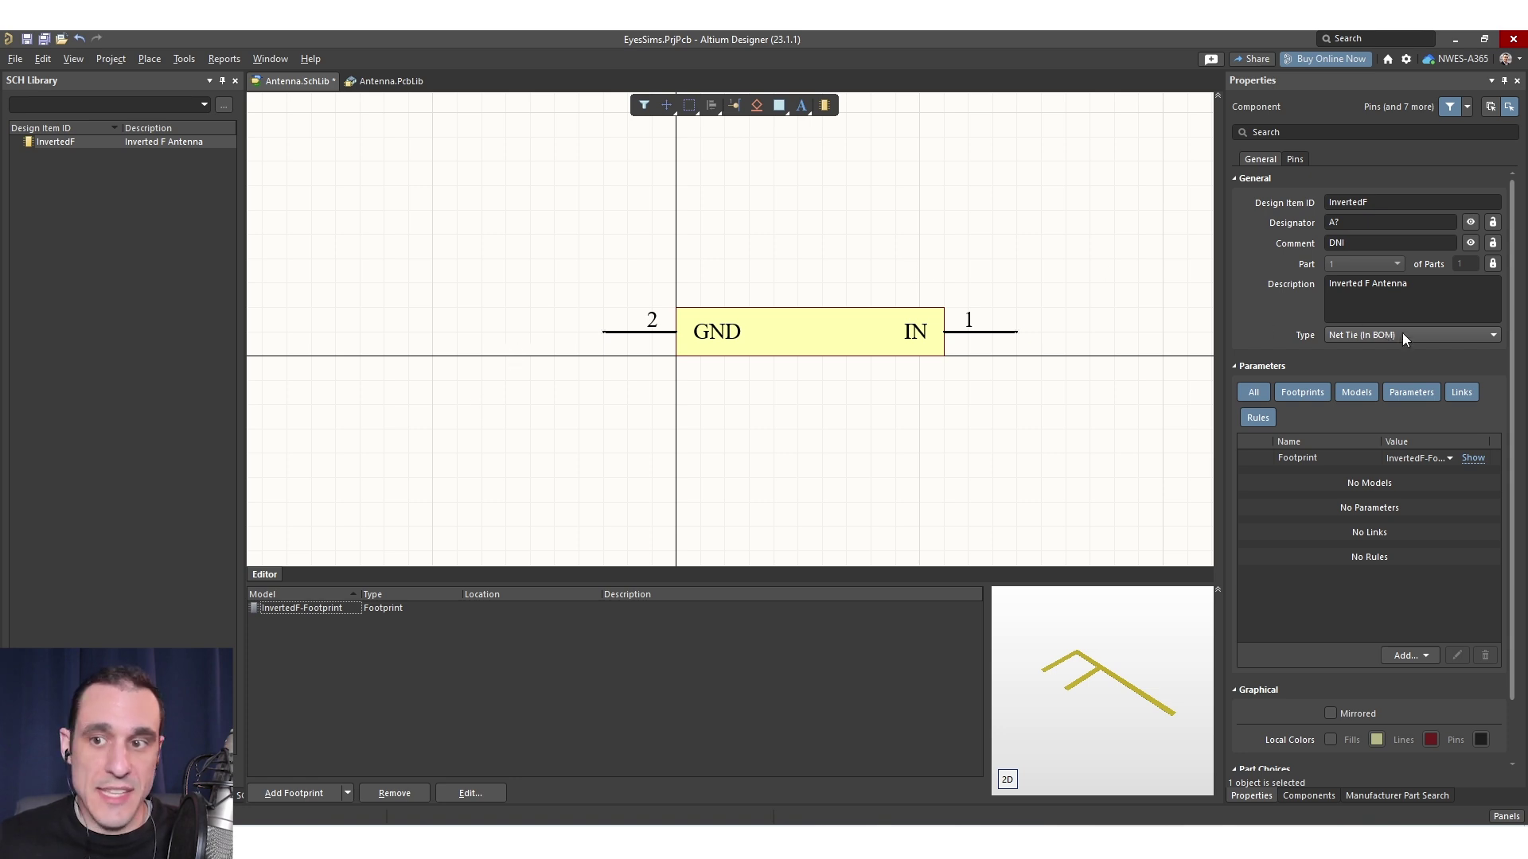
pyautogui.click(389, 81)
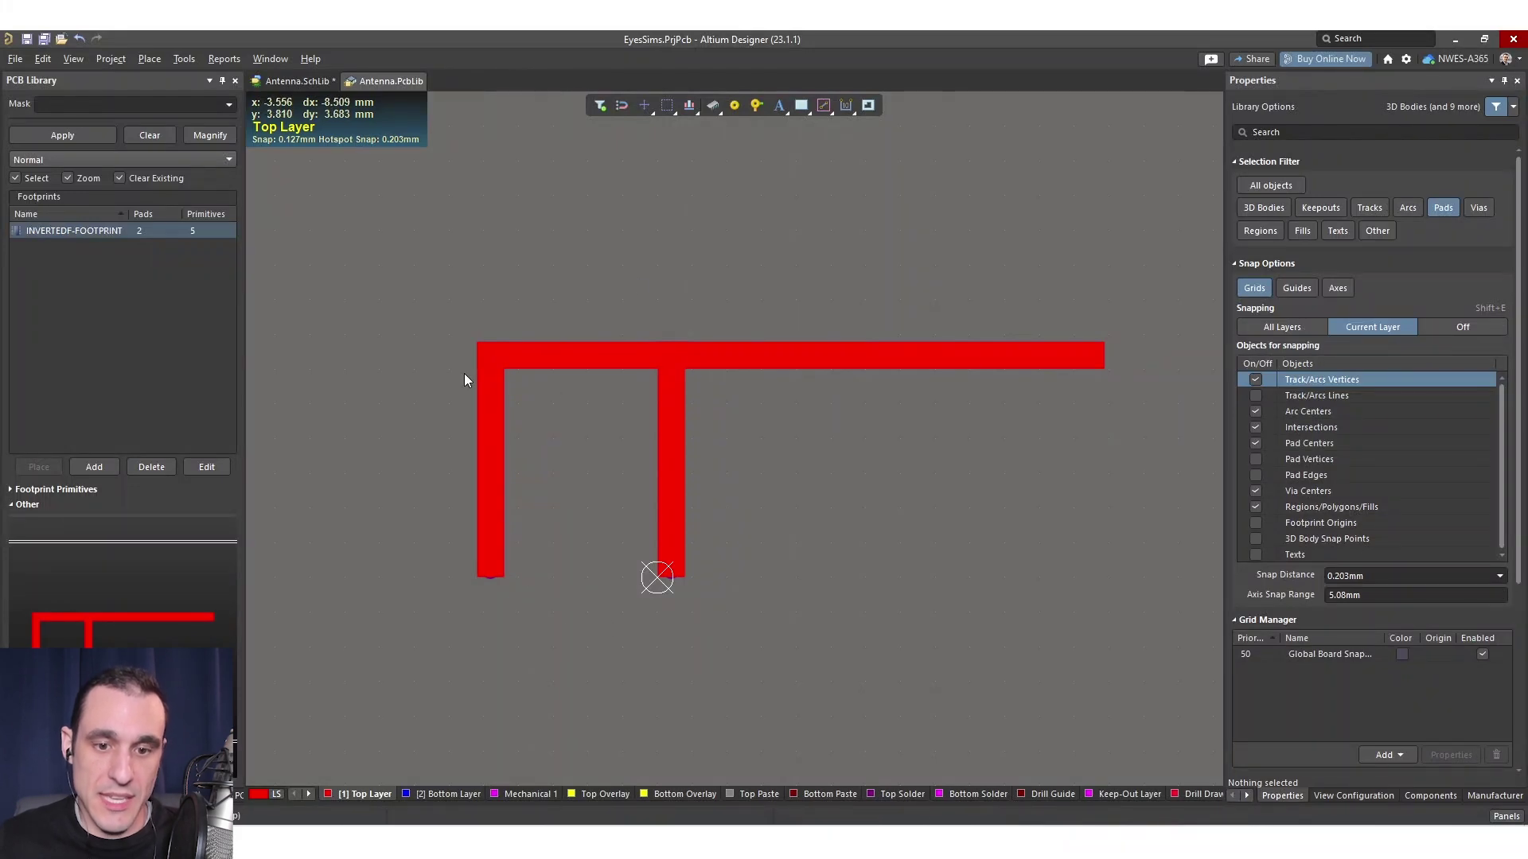
pyautogui.click(280, 84)
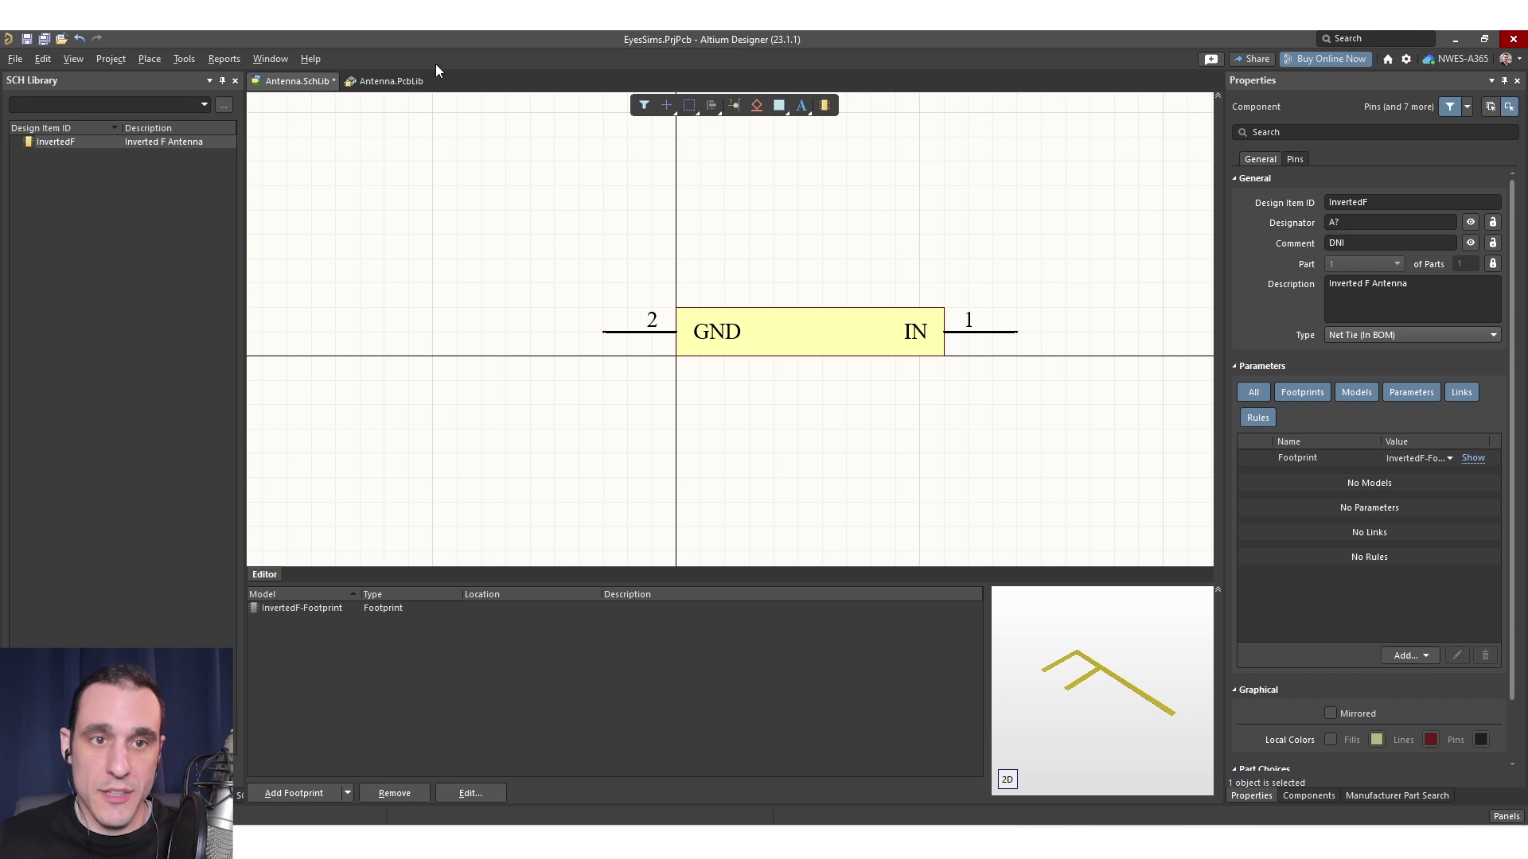
# - In the antenna footprint, switch the Selection Filter from Pads to Fills and select the top fill
pyautogui.click(390, 81)
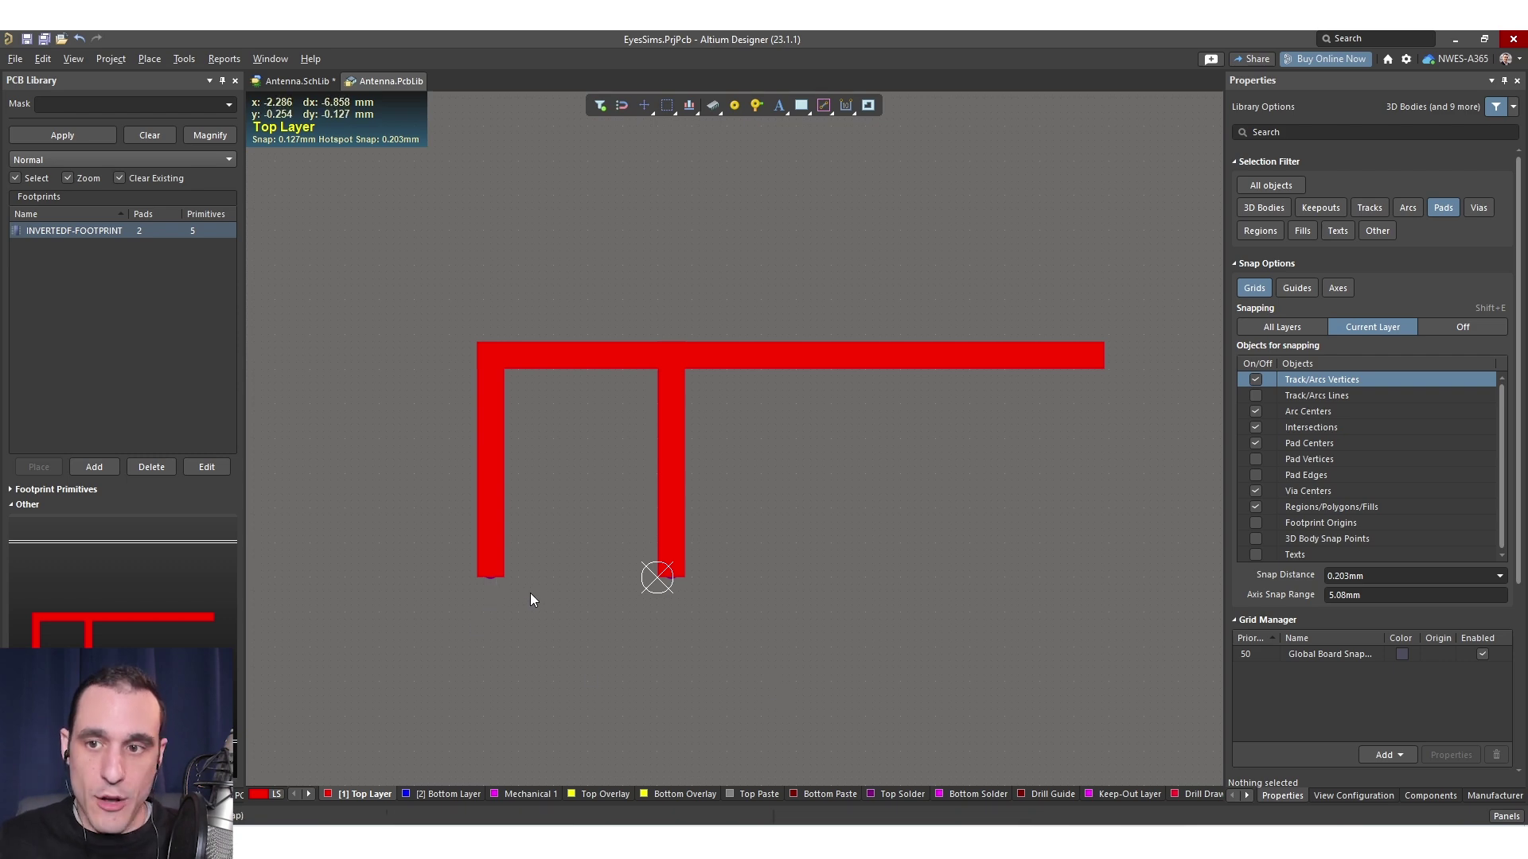
pyautogui.click(1440, 208)
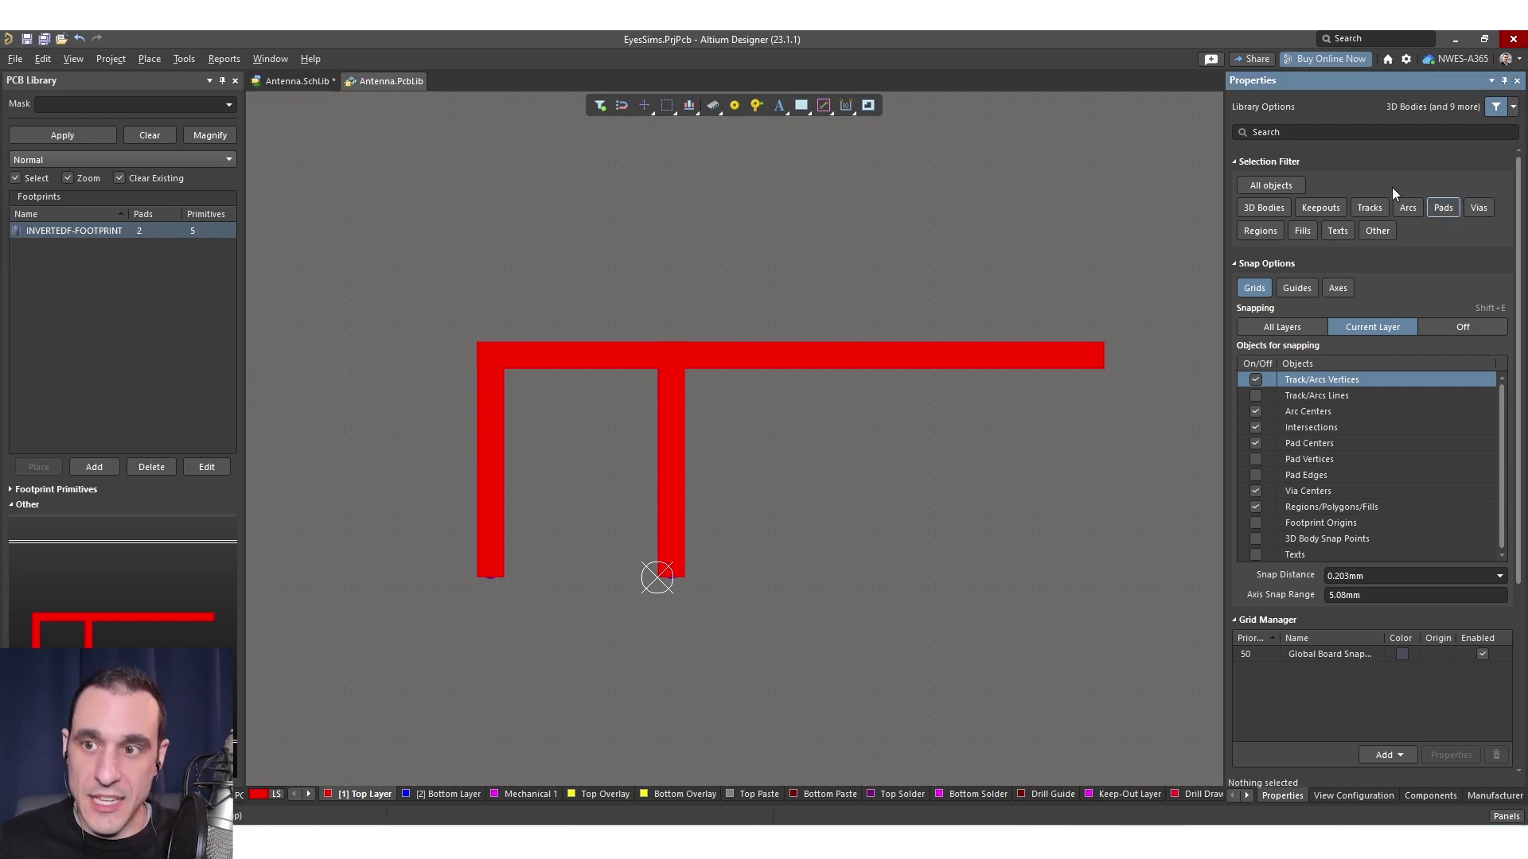
pyautogui.click(1305, 229)
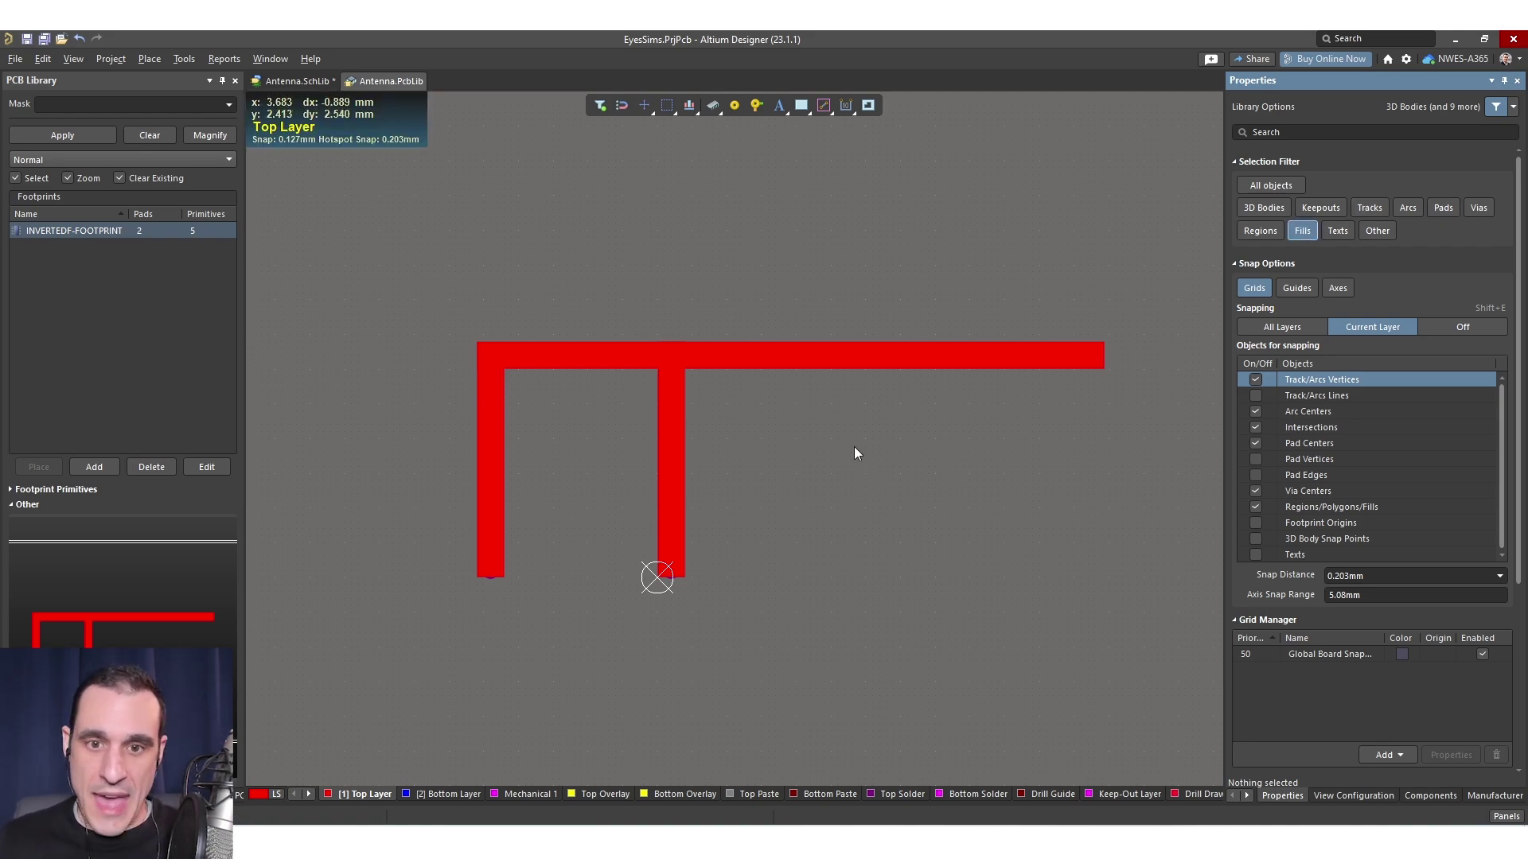
pyautogui.click(738, 360)
# - Copy the three antenna fills with an origin reference and move them to Top Solder
pyautogui.keyDown('shift'); pyautogui.click(675, 433); pyautogui.keyUp('shift')
pyautogui.keyDown('shift'); pyautogui.click(482, 471); pyautogui.keyUp('shift')
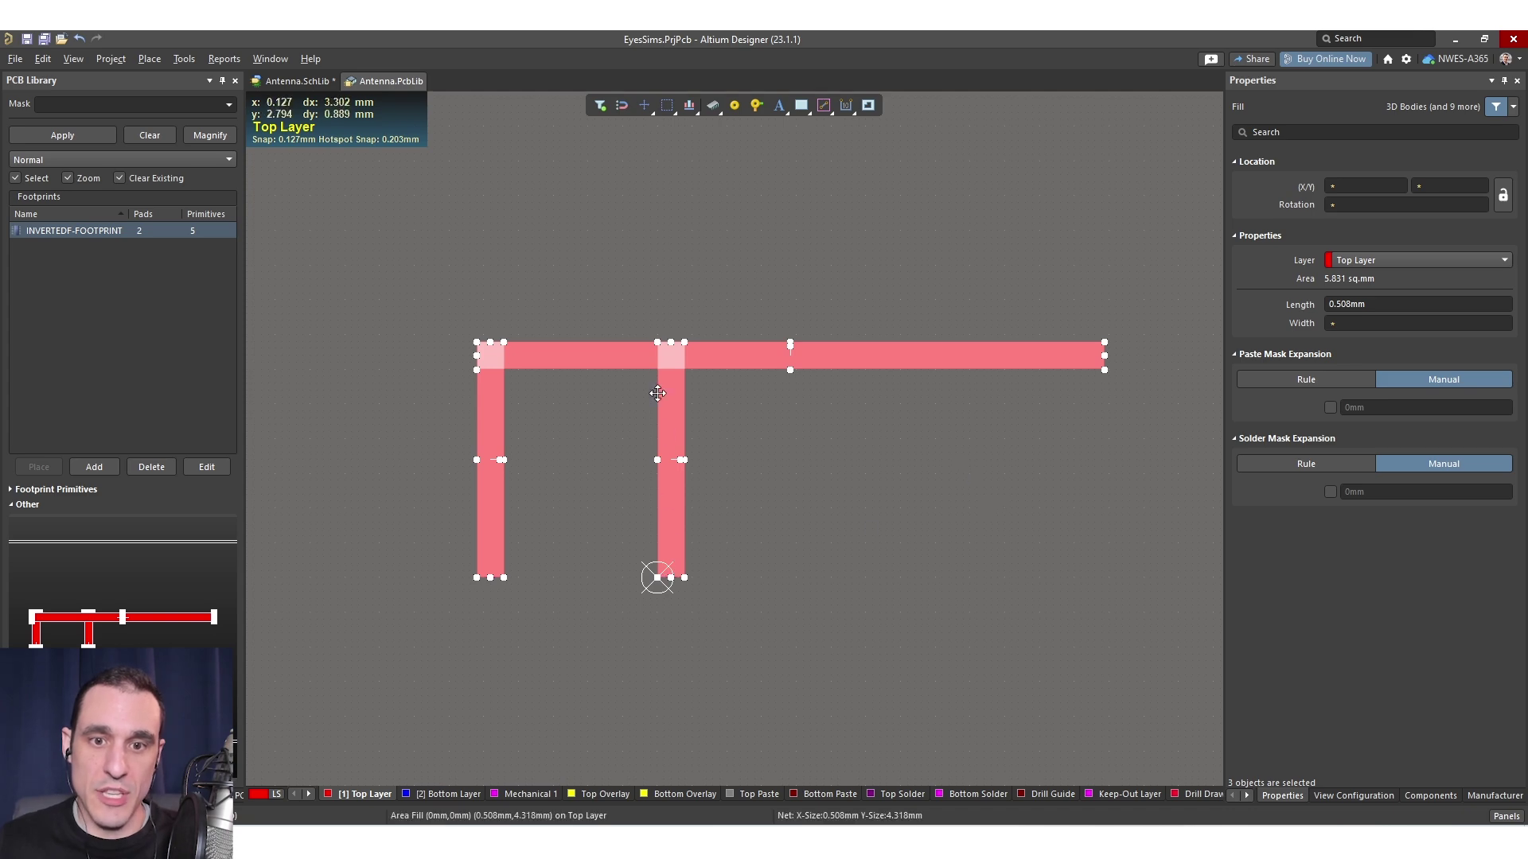
pyautogui.keyDown('ctrl'); pyautogui.scroll(2, 592, 593); pyautogui.keyUp('ctrl')
pyautogui.hotkey('ctrl', 'c')
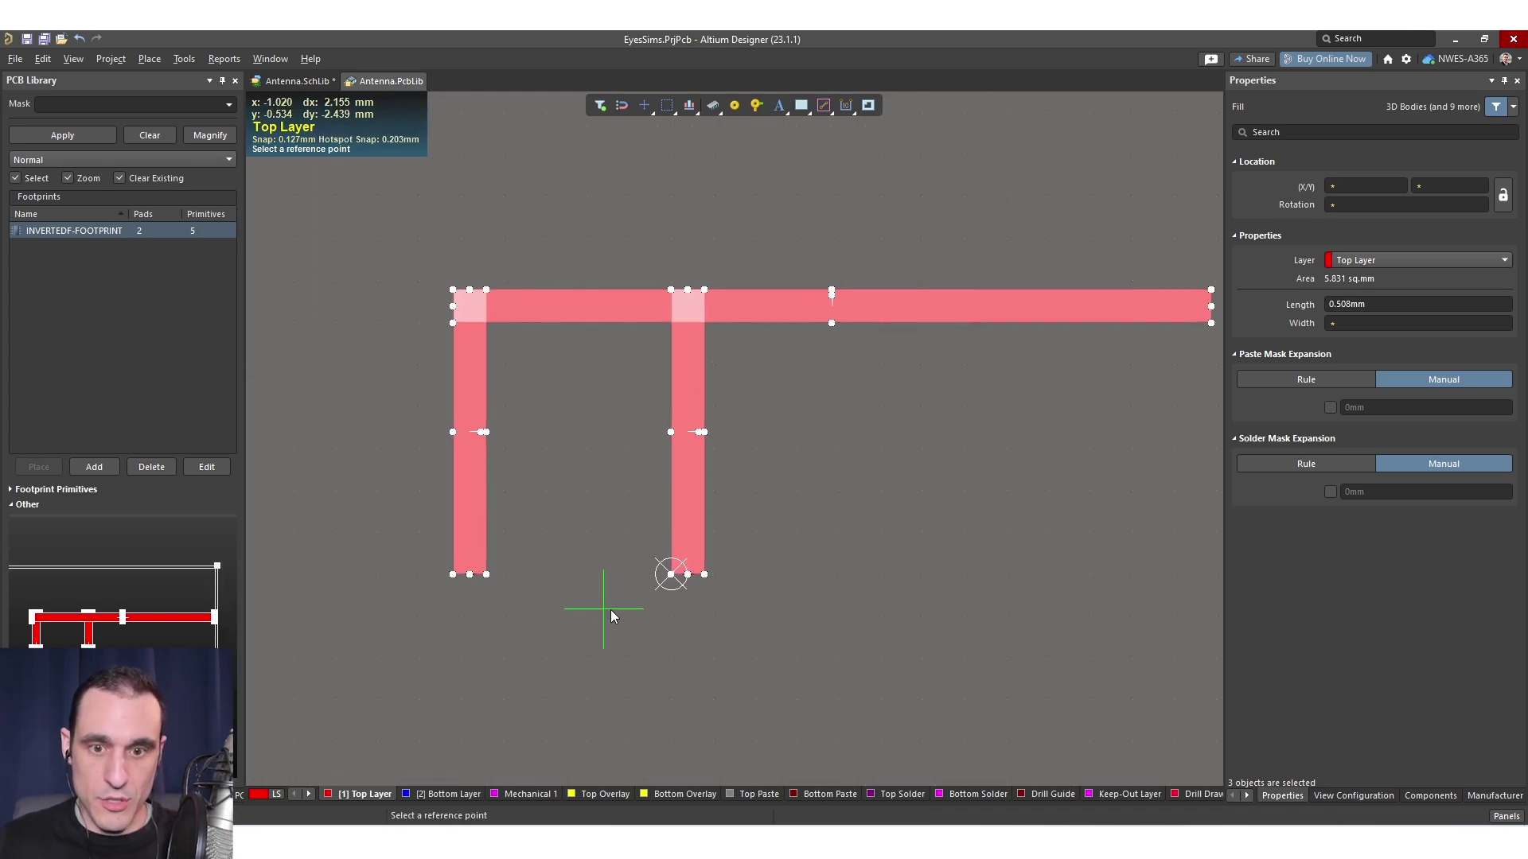
pyautogui.click(671, 574)
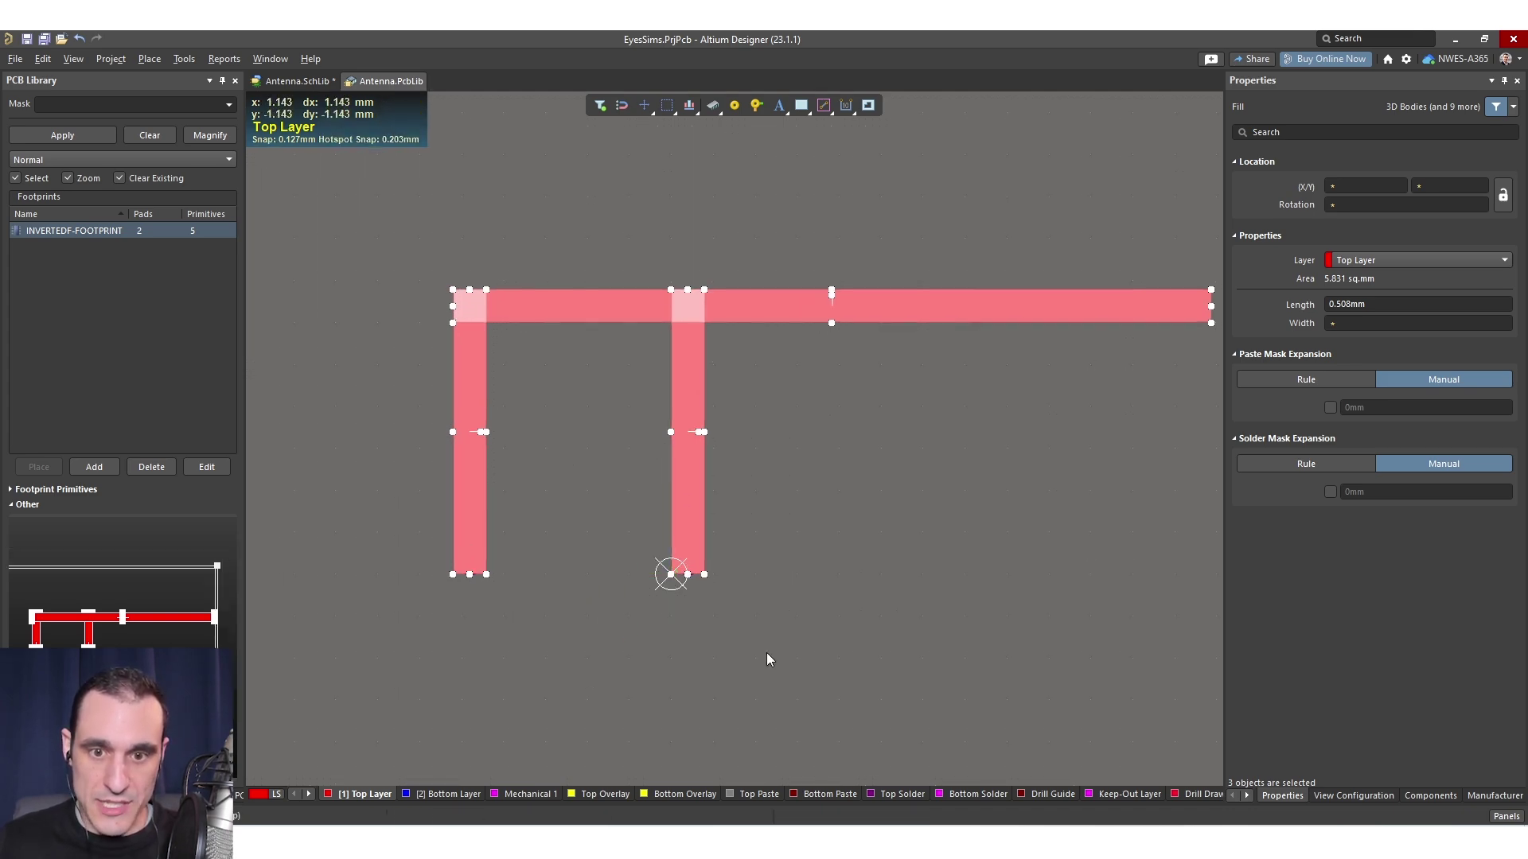
pyautogui.click(895, 794)
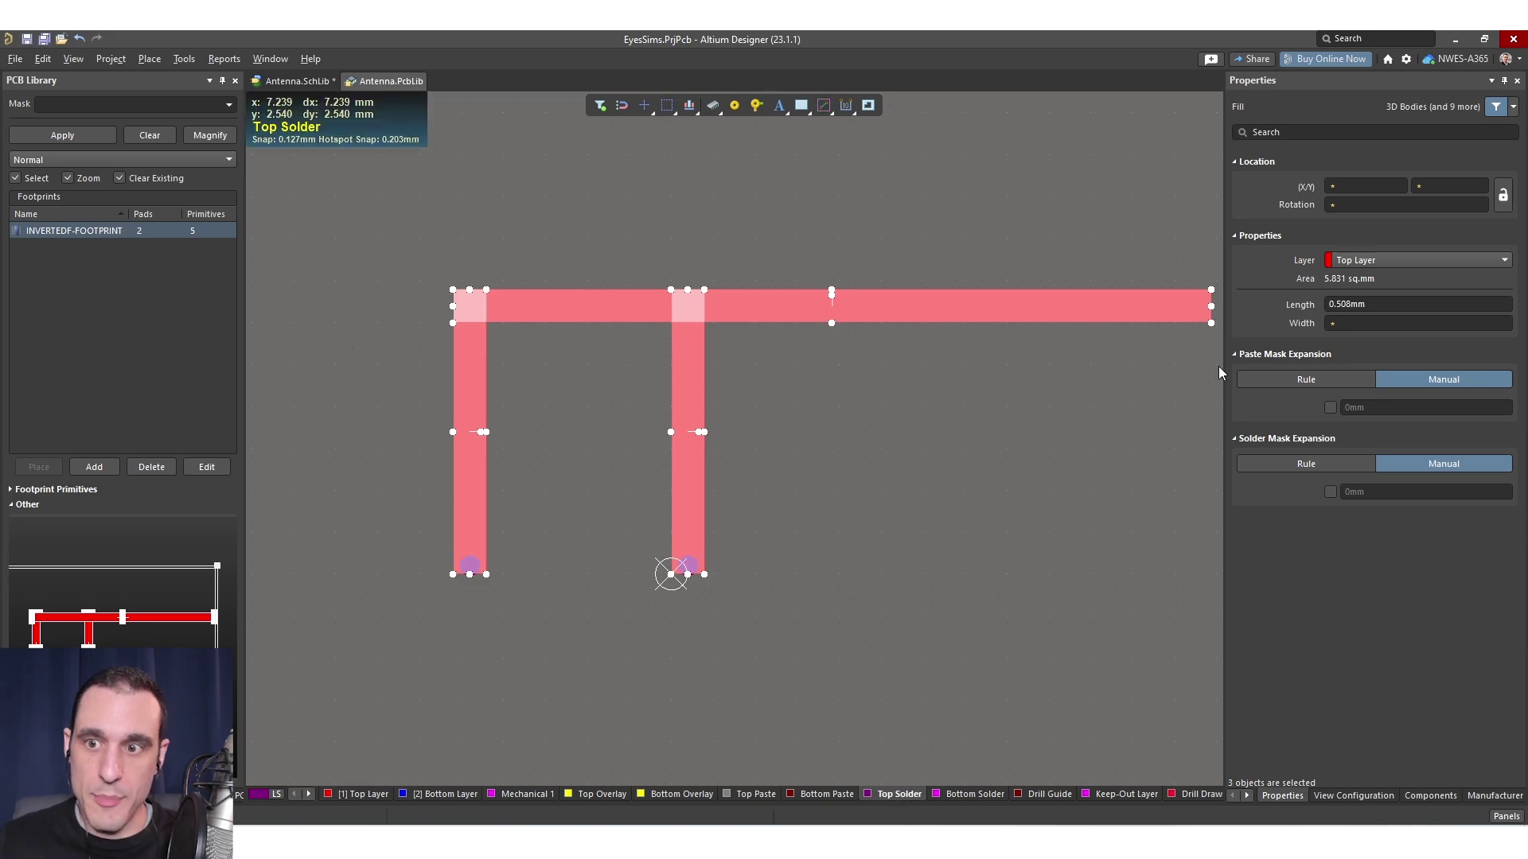
pyautogui.click(1401, 261)
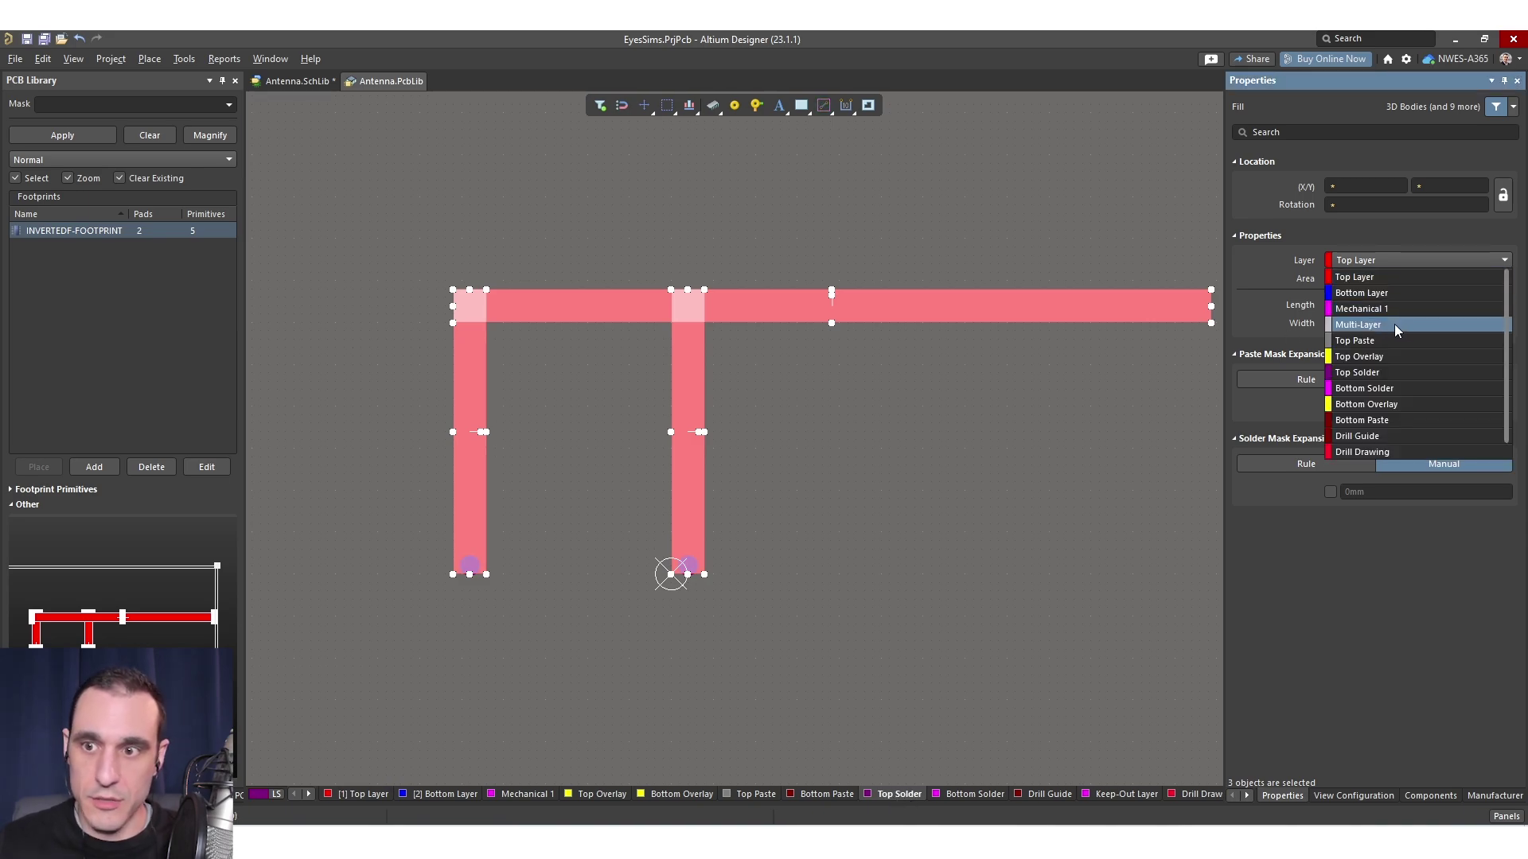
pyautogui.click(1357, 373)
# - Paste the copied fills back onto Top Layer at the footprint origin
pyautogui.click(885, 544)
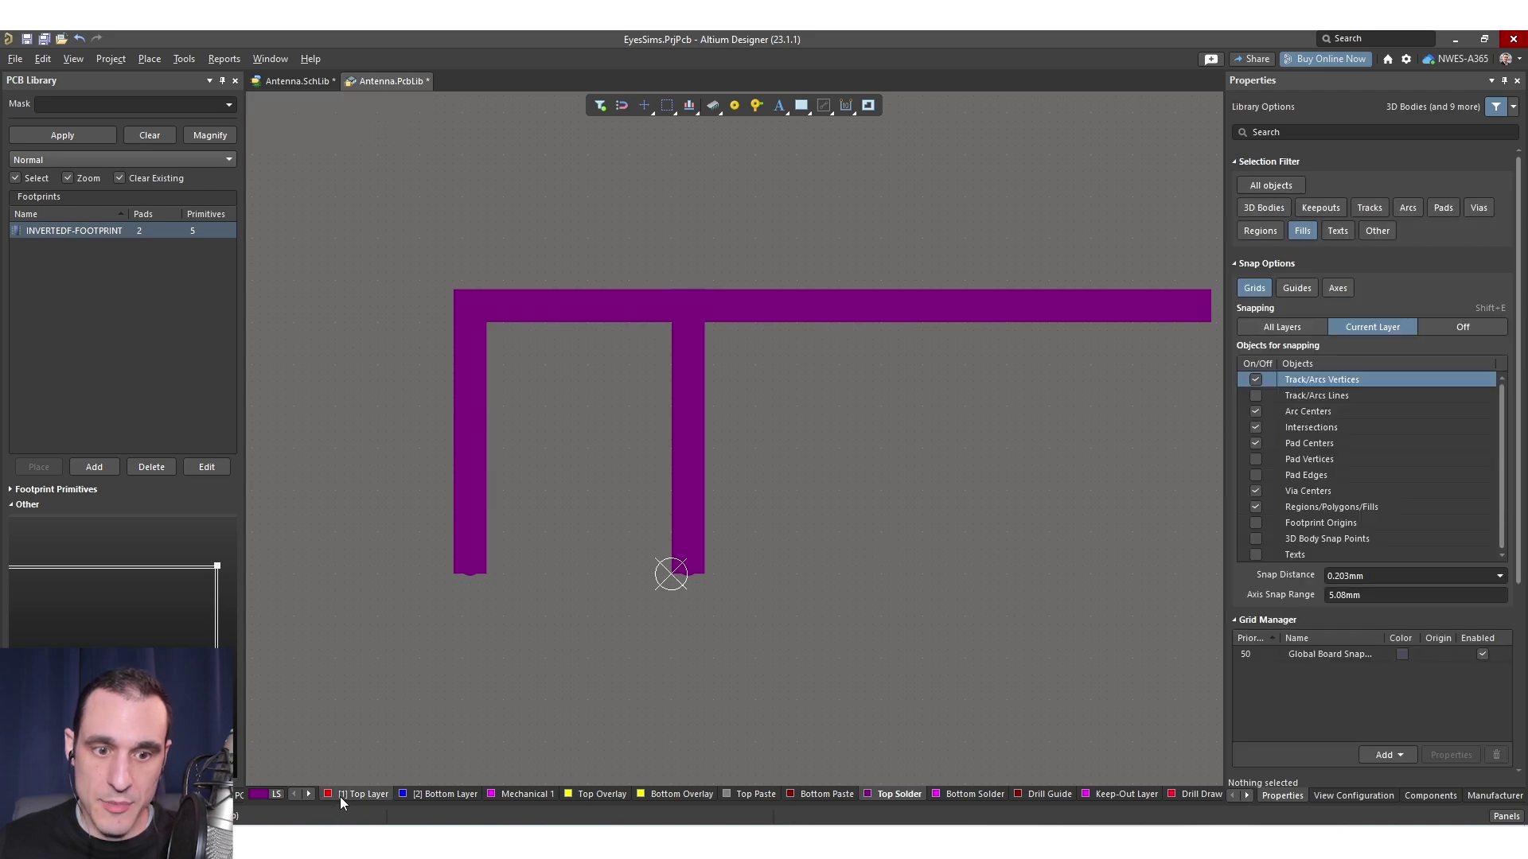
pyautogui.click(340, 795)
pyautogui.hotkey('ctrl', 'v')
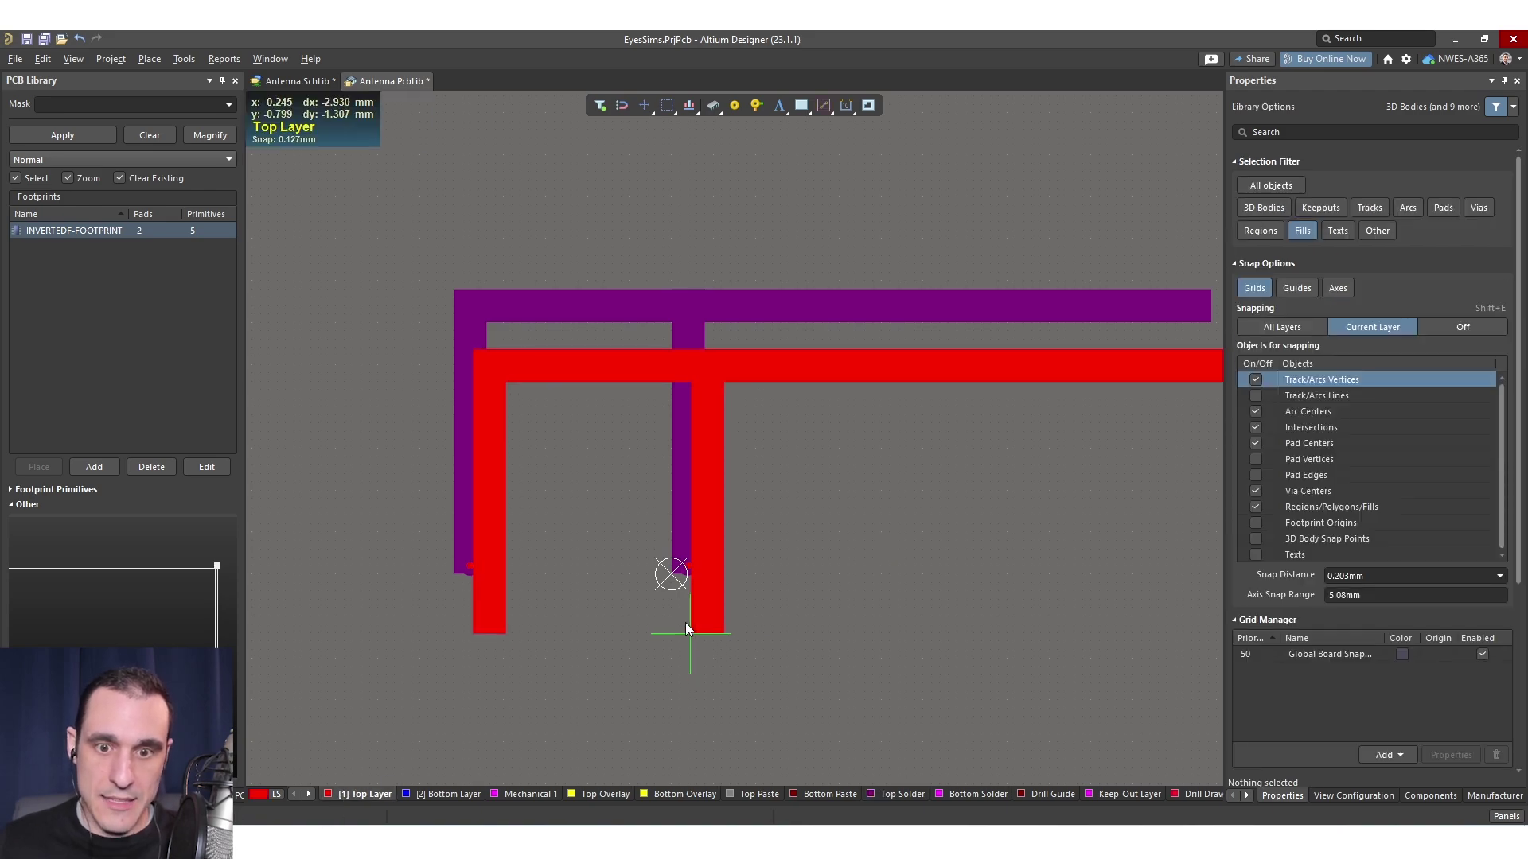
pyautogui.click(671, 574)
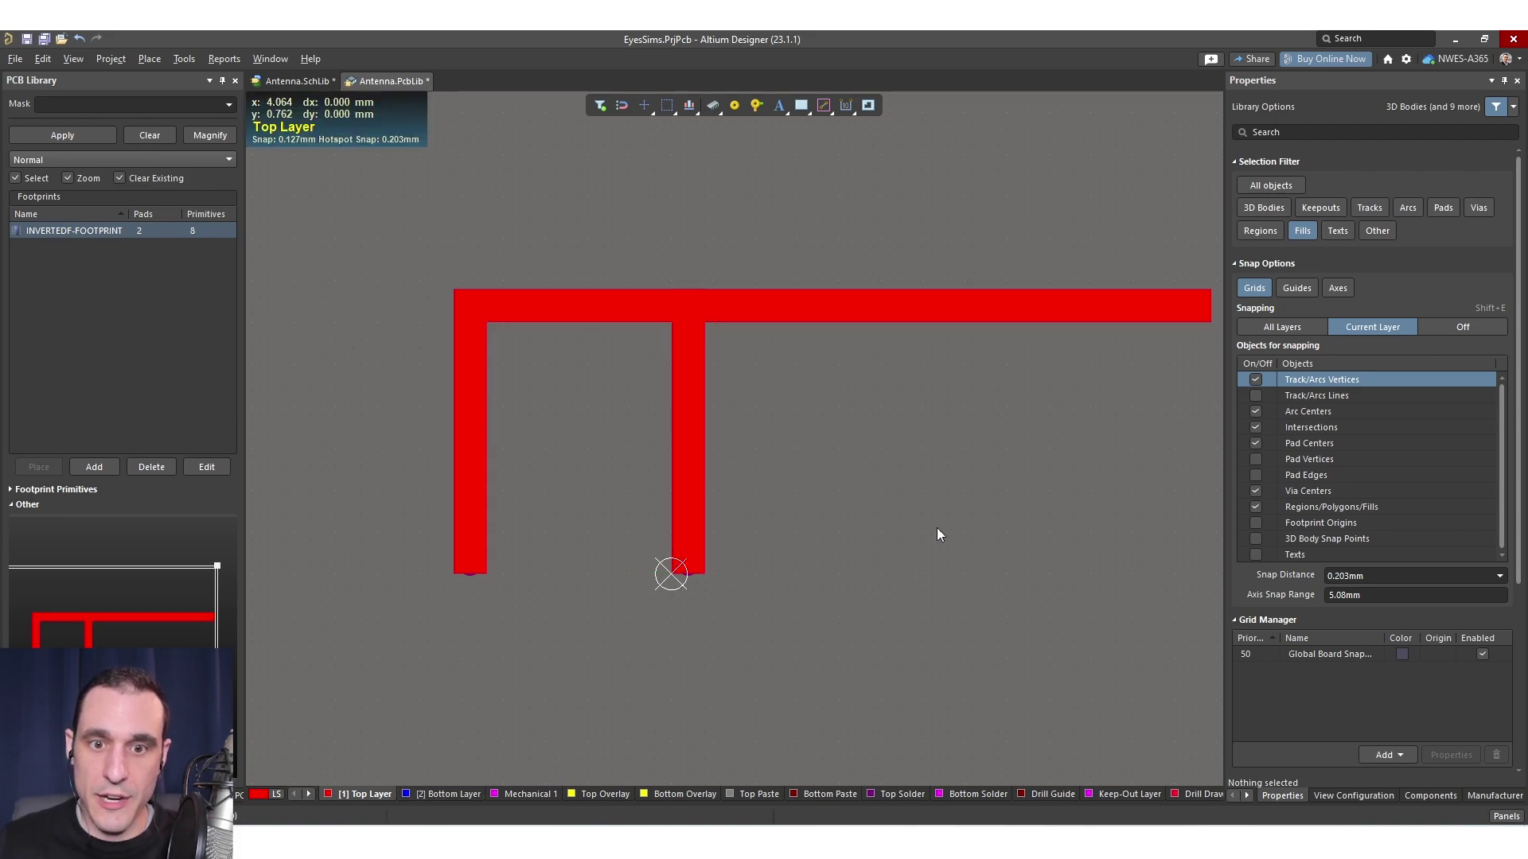
# - Orbit the footprint in 3D, return to the 2D view, and save the library
pyautogui.press('3')
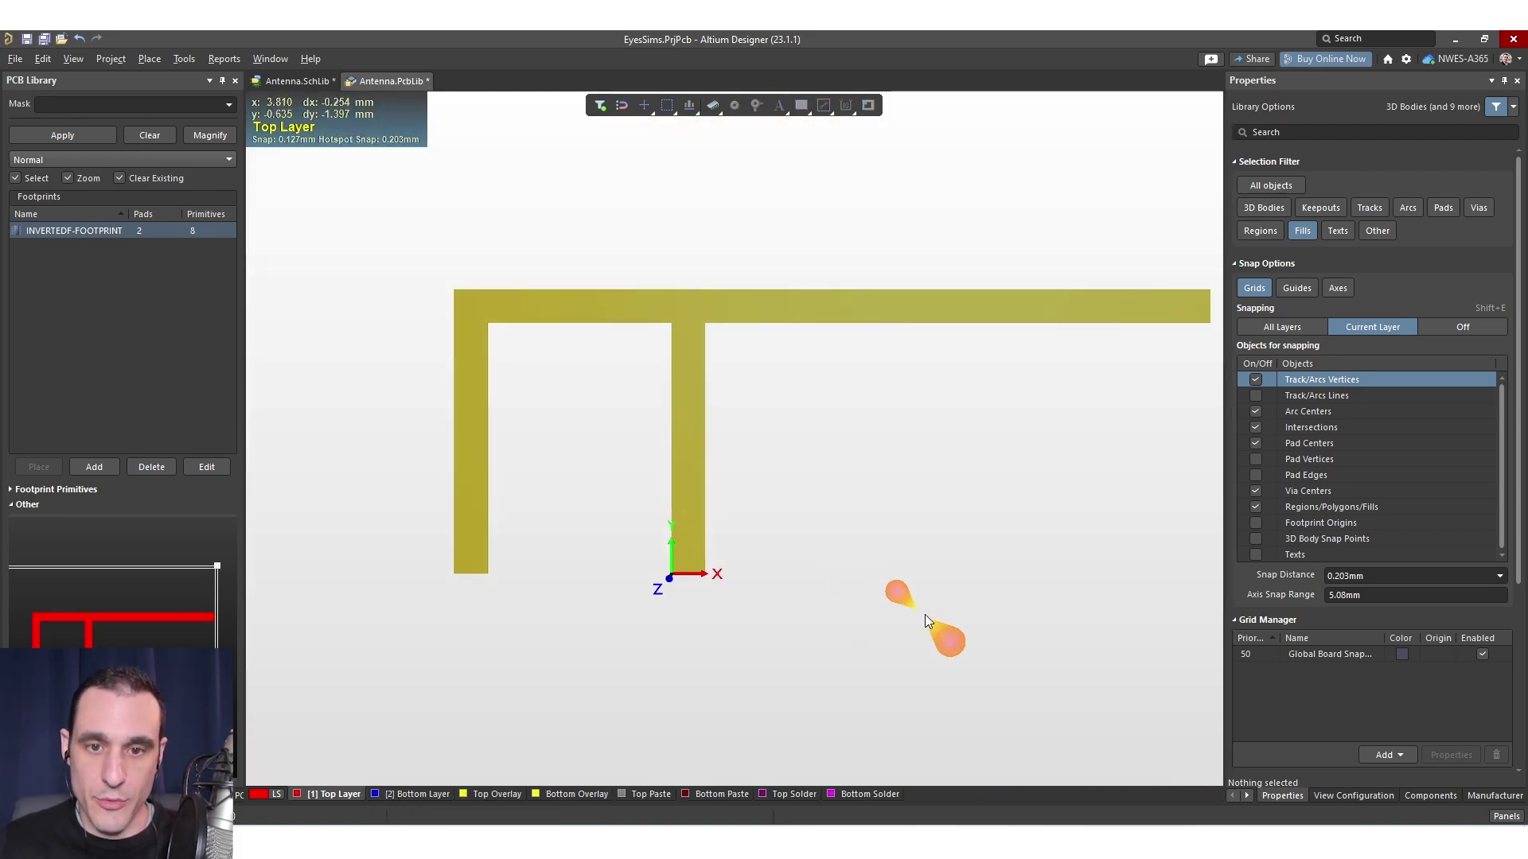
pyautogui.keyDown('shift'); pyautogui.moveTo(925, 614); pyautogui.dragTo(980, 418, button='right'); pyautogui.keyUp('shift')
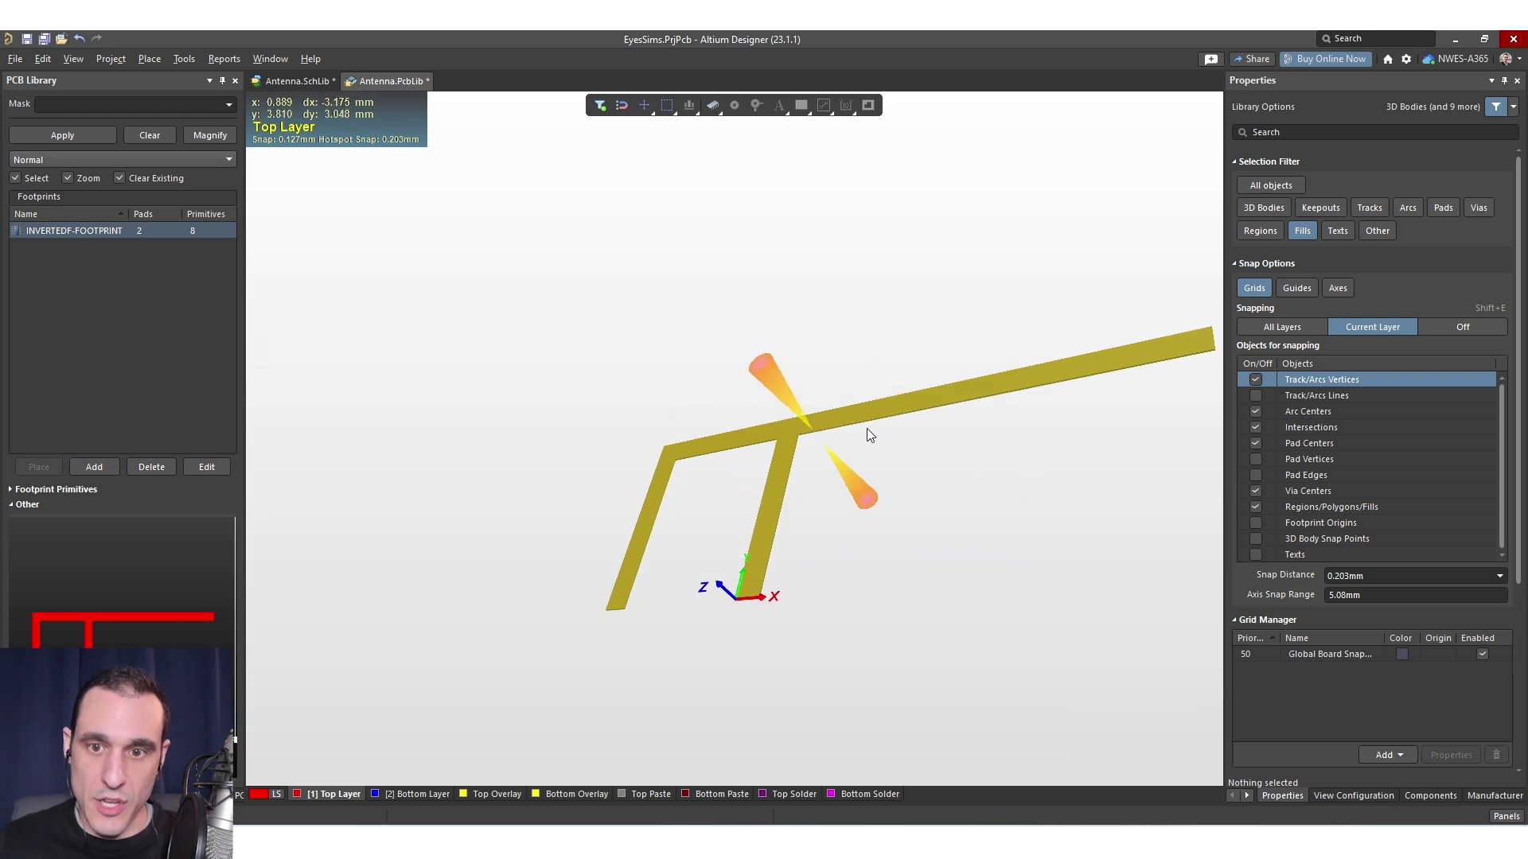
pyautogui.press('2')
pyautogui.keyDown('shift'); pyautogui.hscroll(2, 986, 417); pyautogui.keyUp('shift')
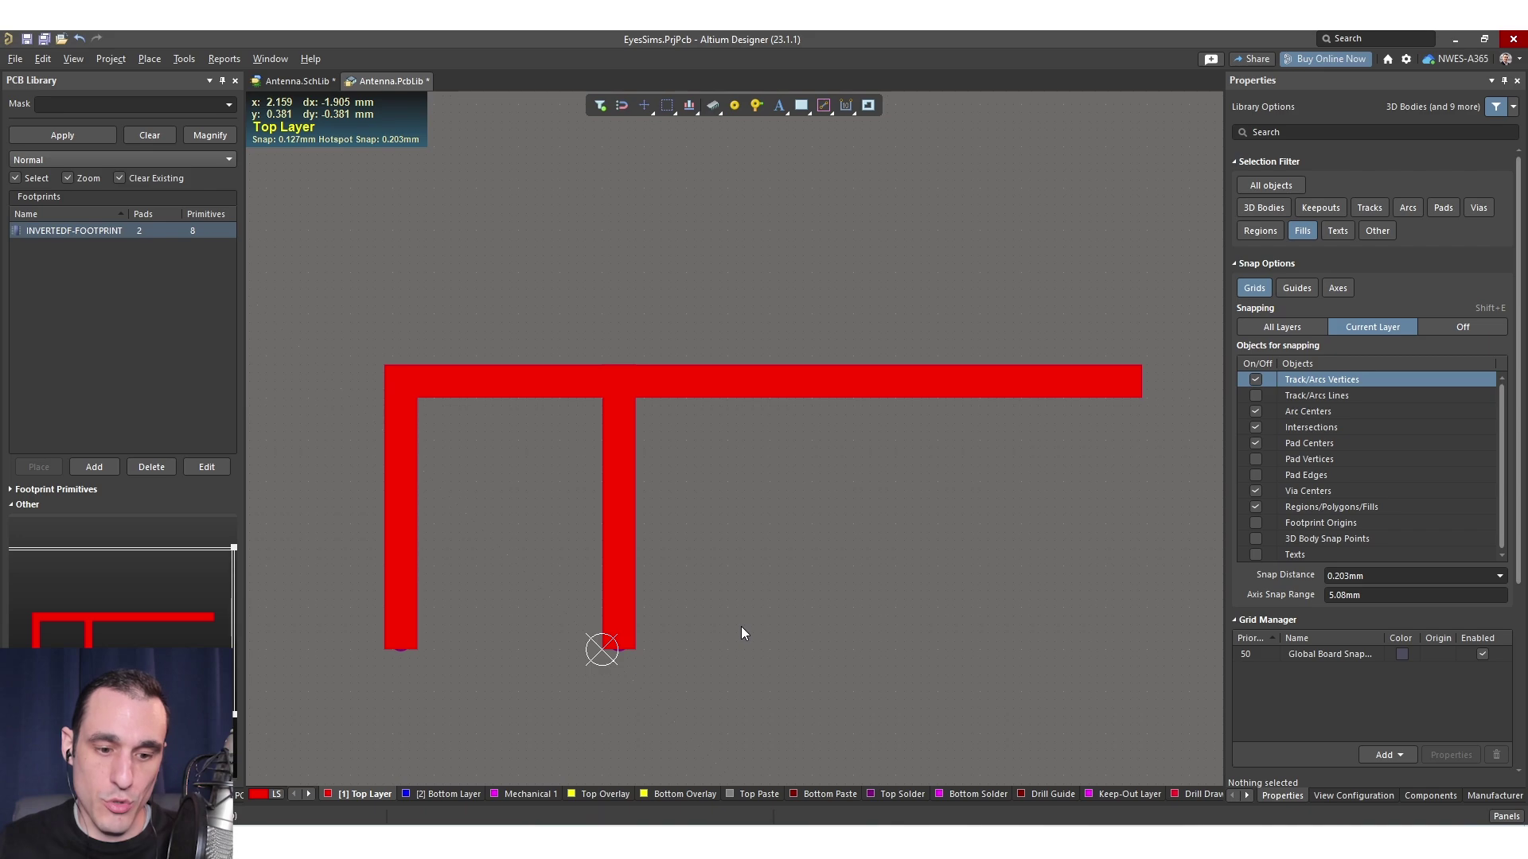
pyautogui.hotkey('ctrl', 's')
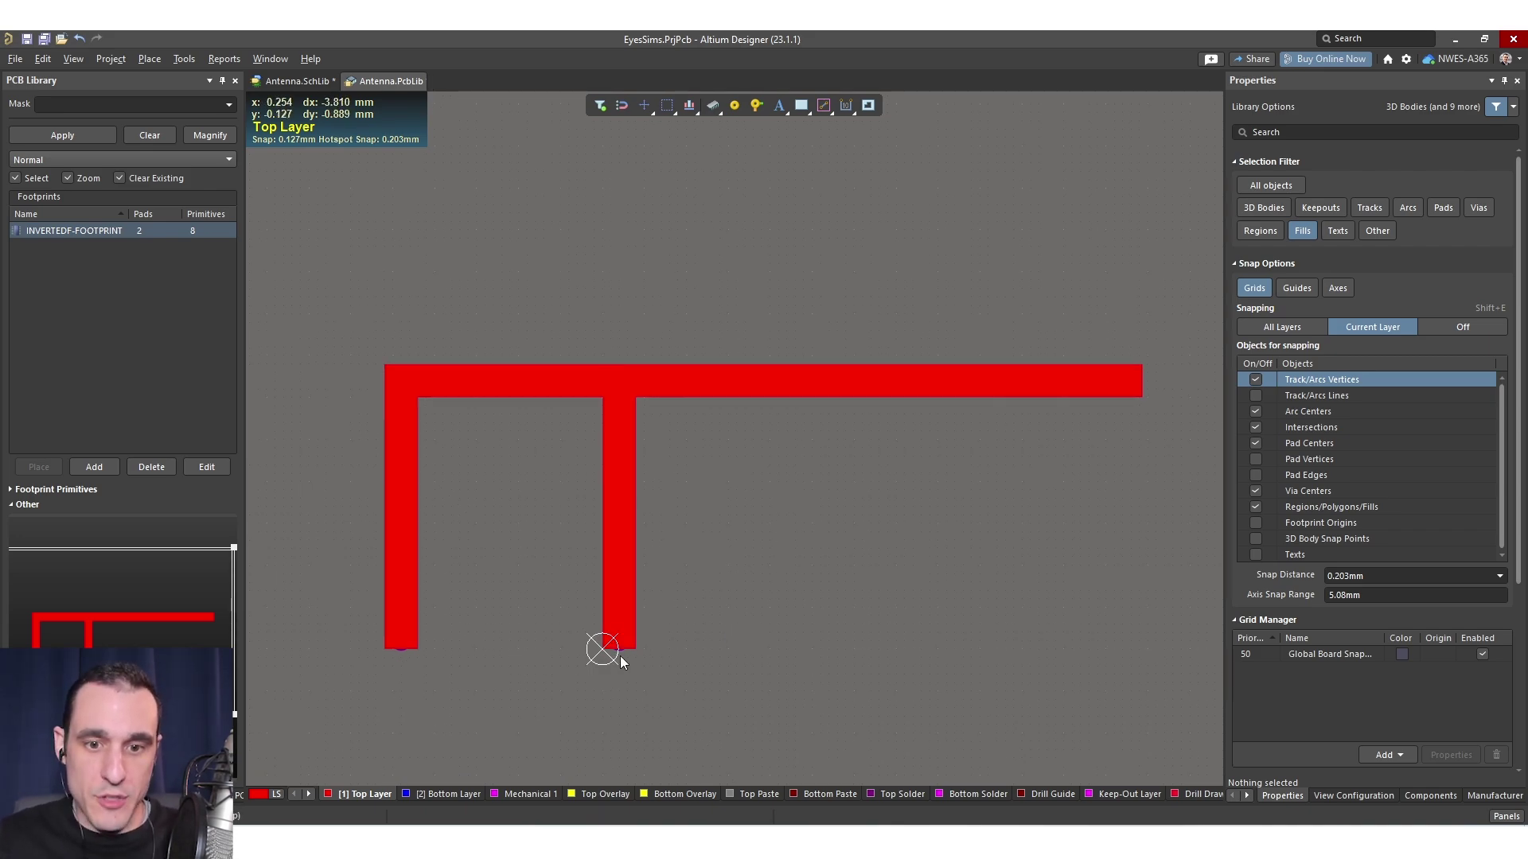
# - Re-enable pad selection, inspect pads 1 and 2, then return to the InvertedF symbol in Antenna.SchLib
pyautogui.click(1432, 207)
pyautogui.click(619, 640)
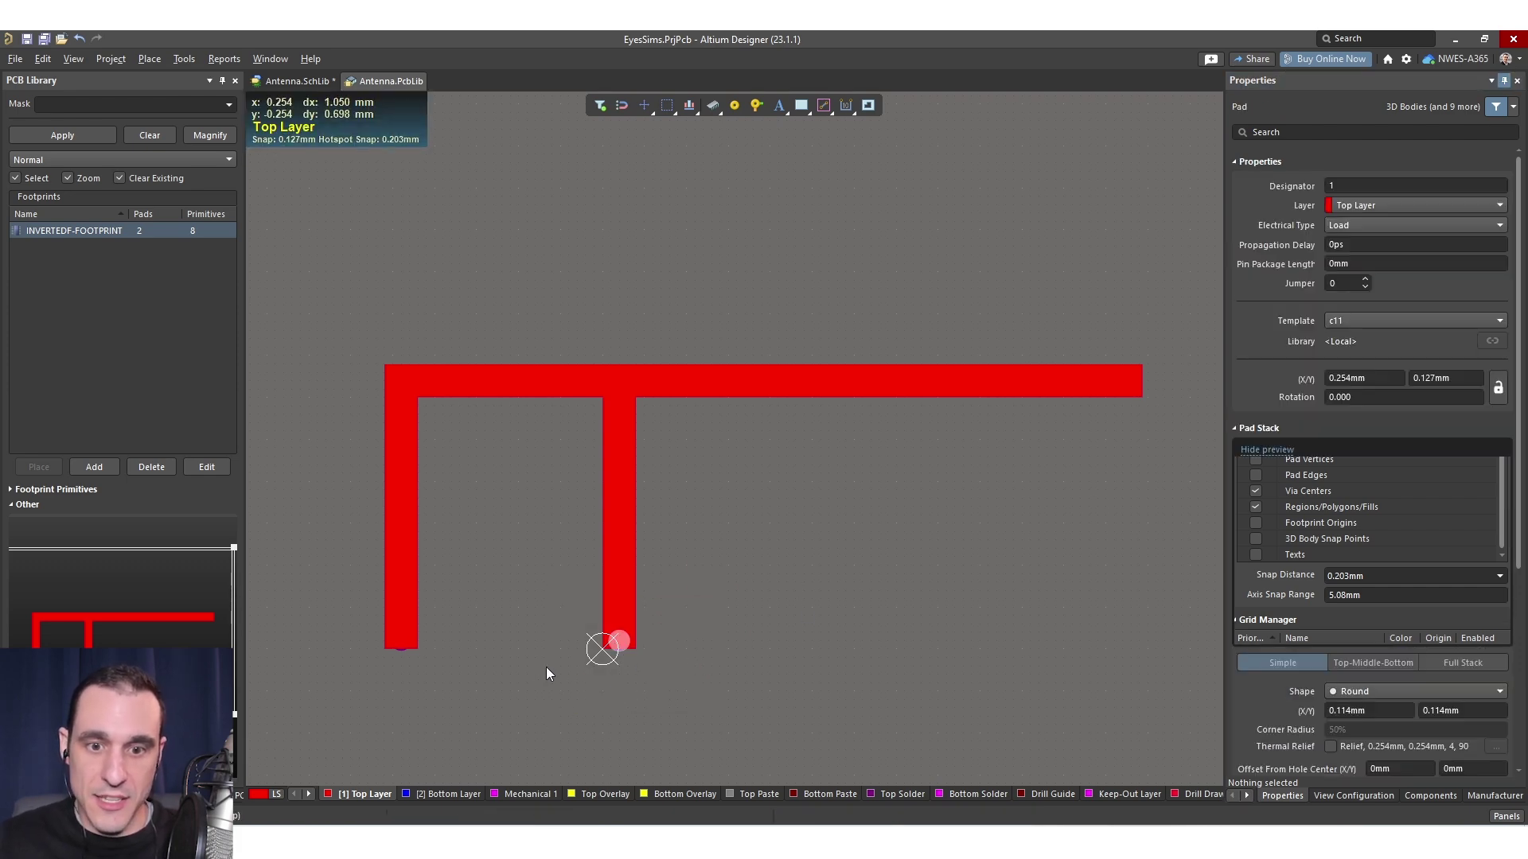
pyautogui.moveTo(470, 595); pyautogui.dragTo(342, 682)
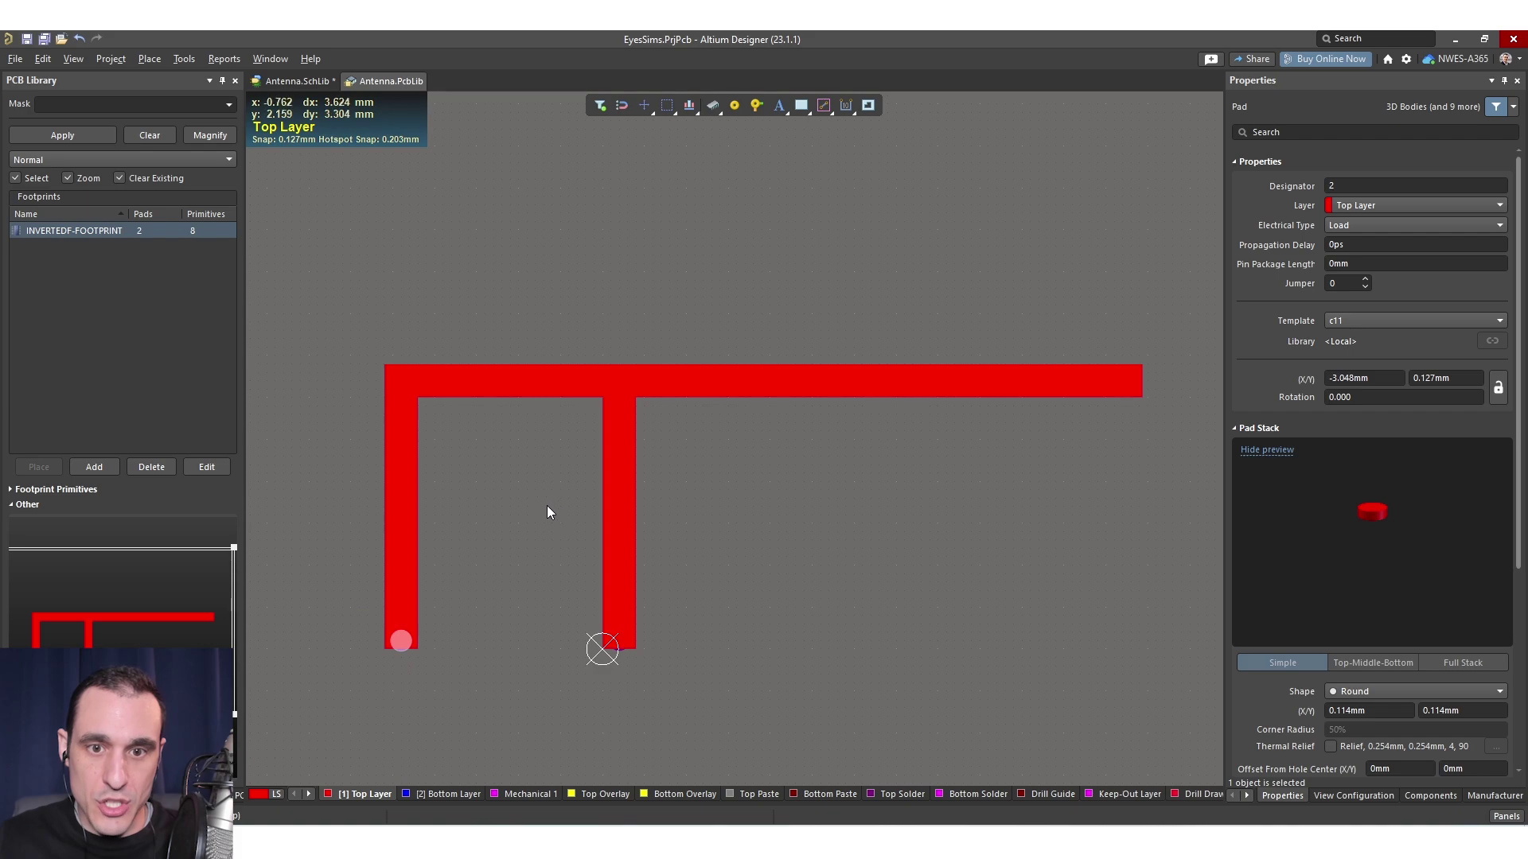
pyautogui.click(722, 589)
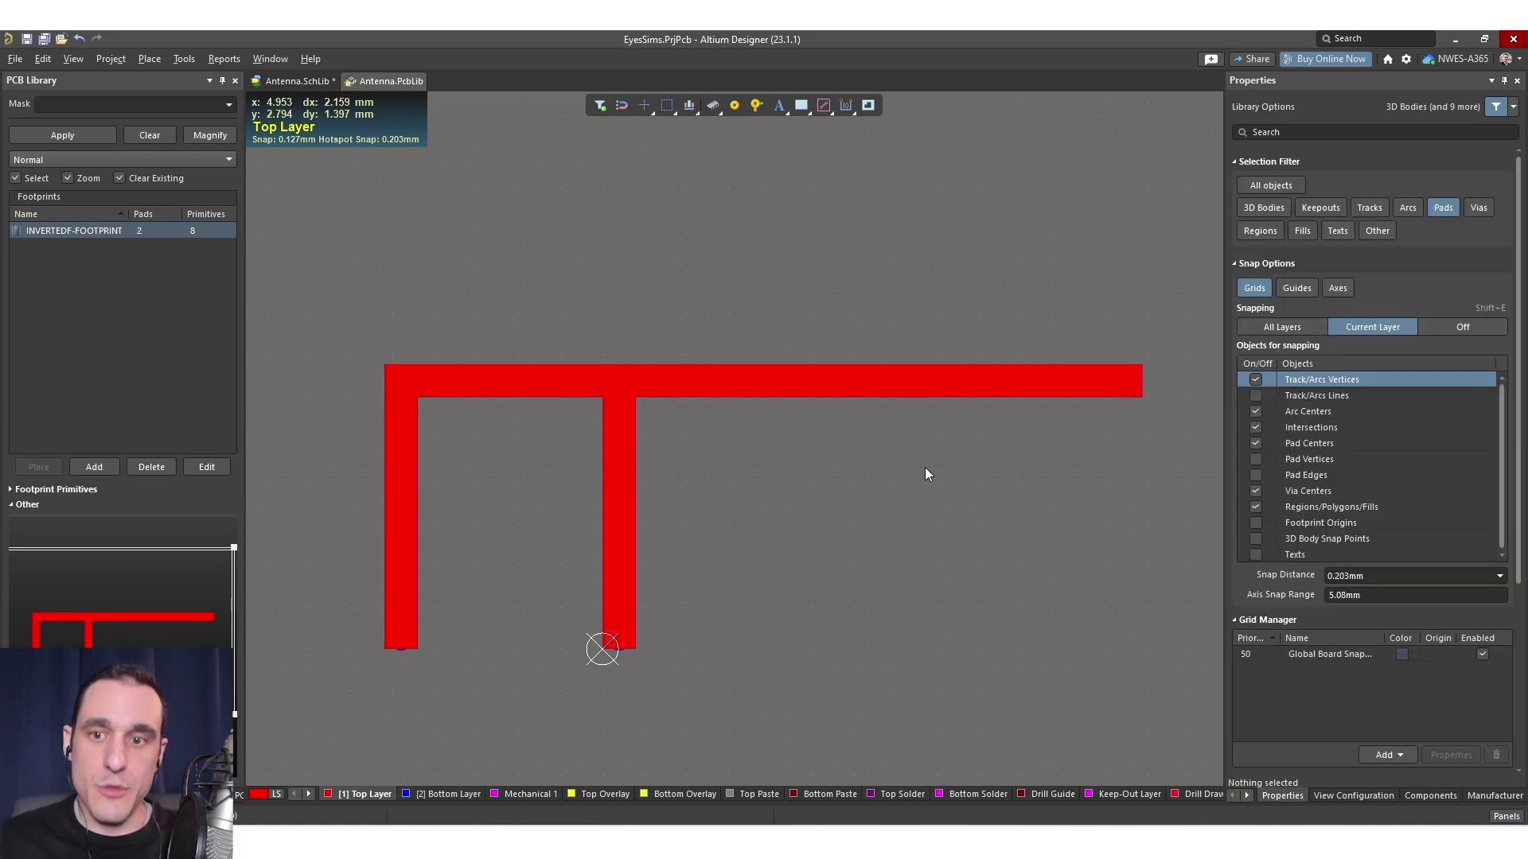
pyautogui.click(301, 80)
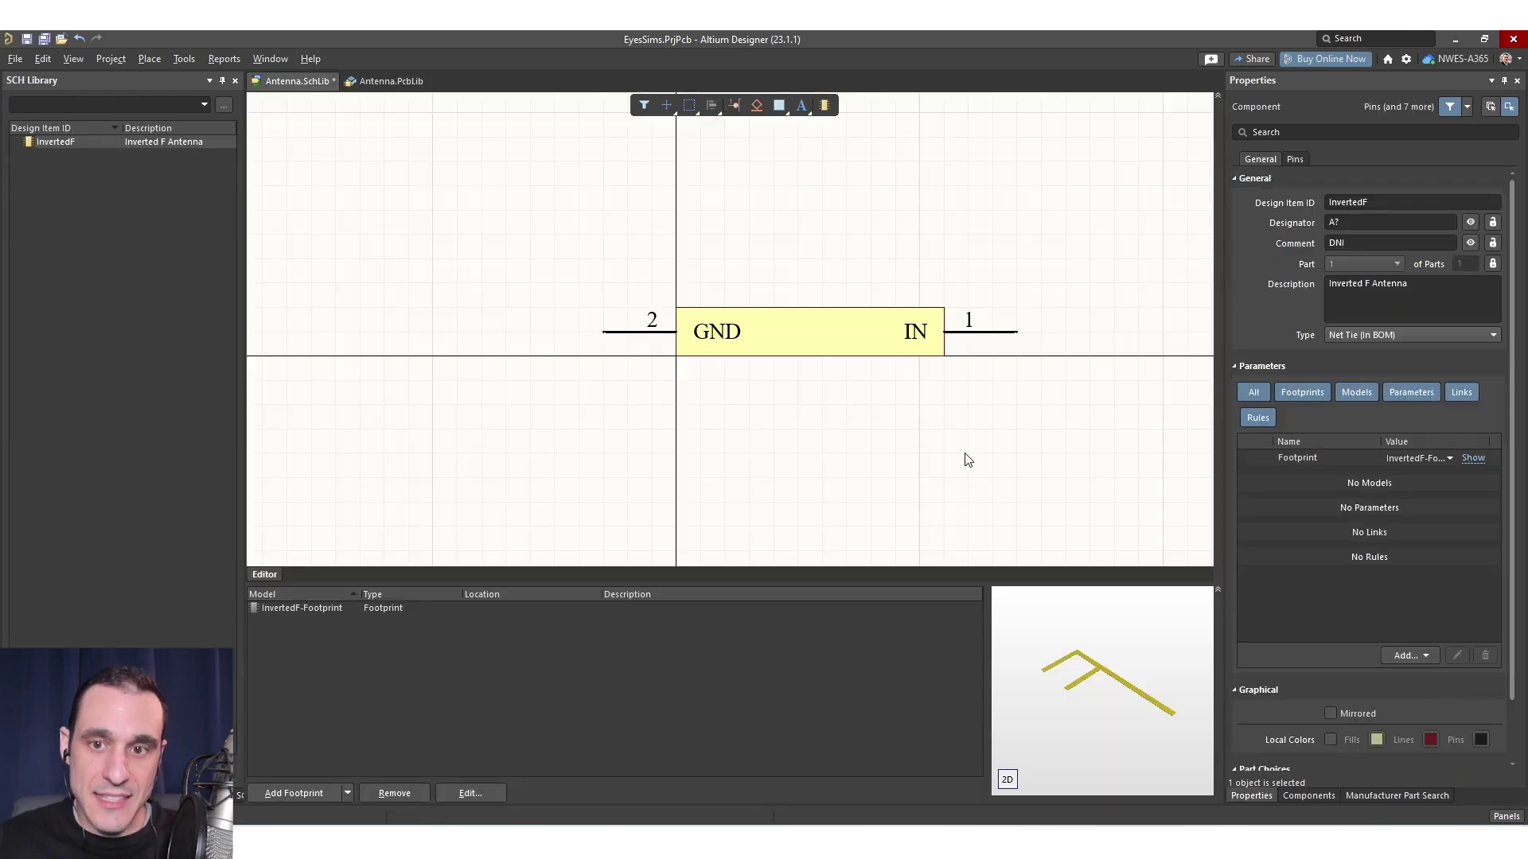
pyautogui.click(385, 80)
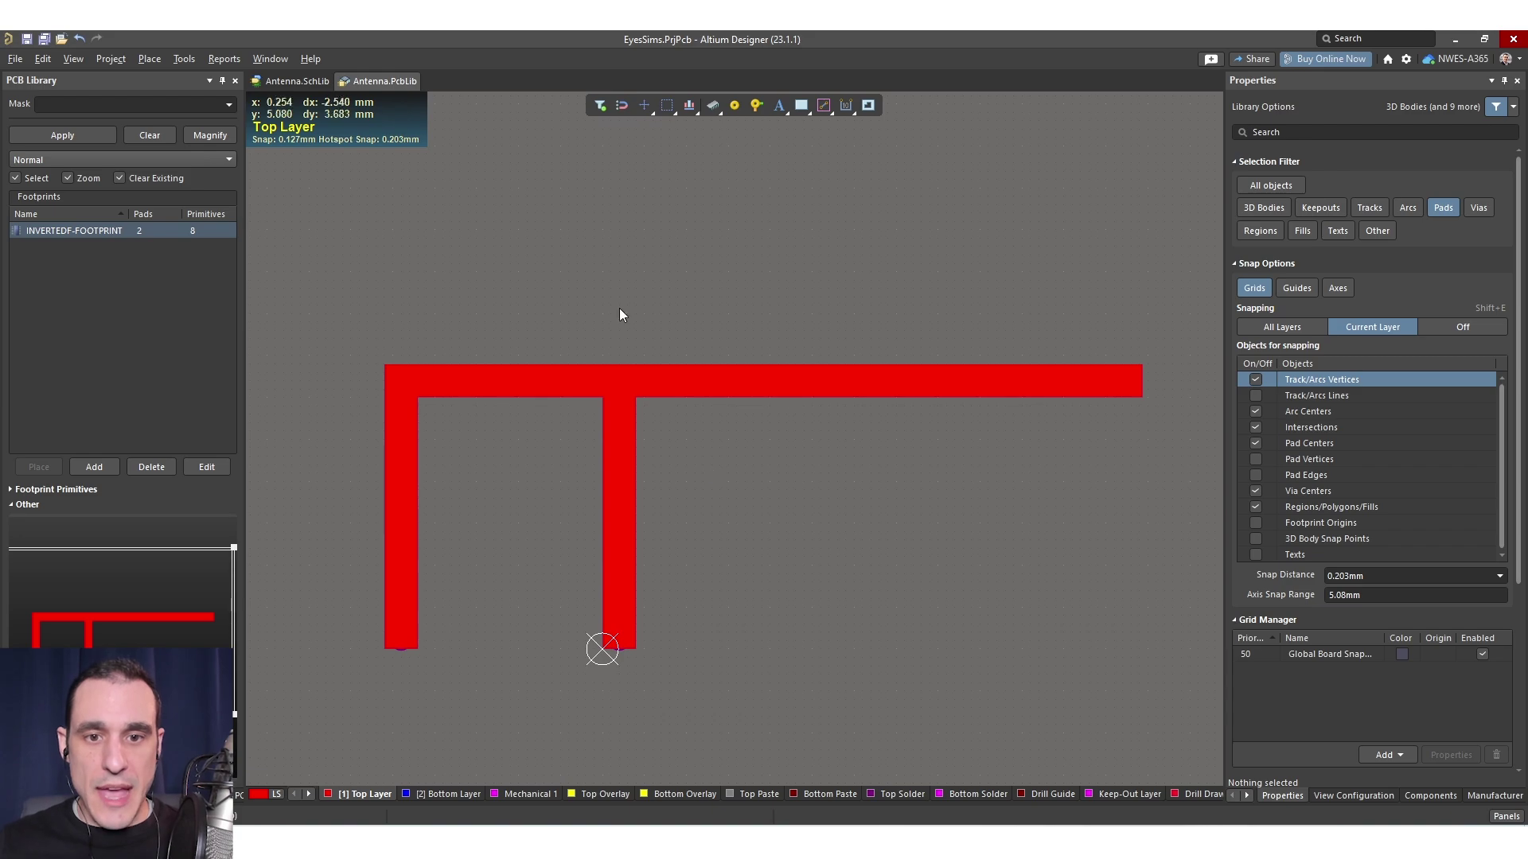
pyautogui.click(299, 83)
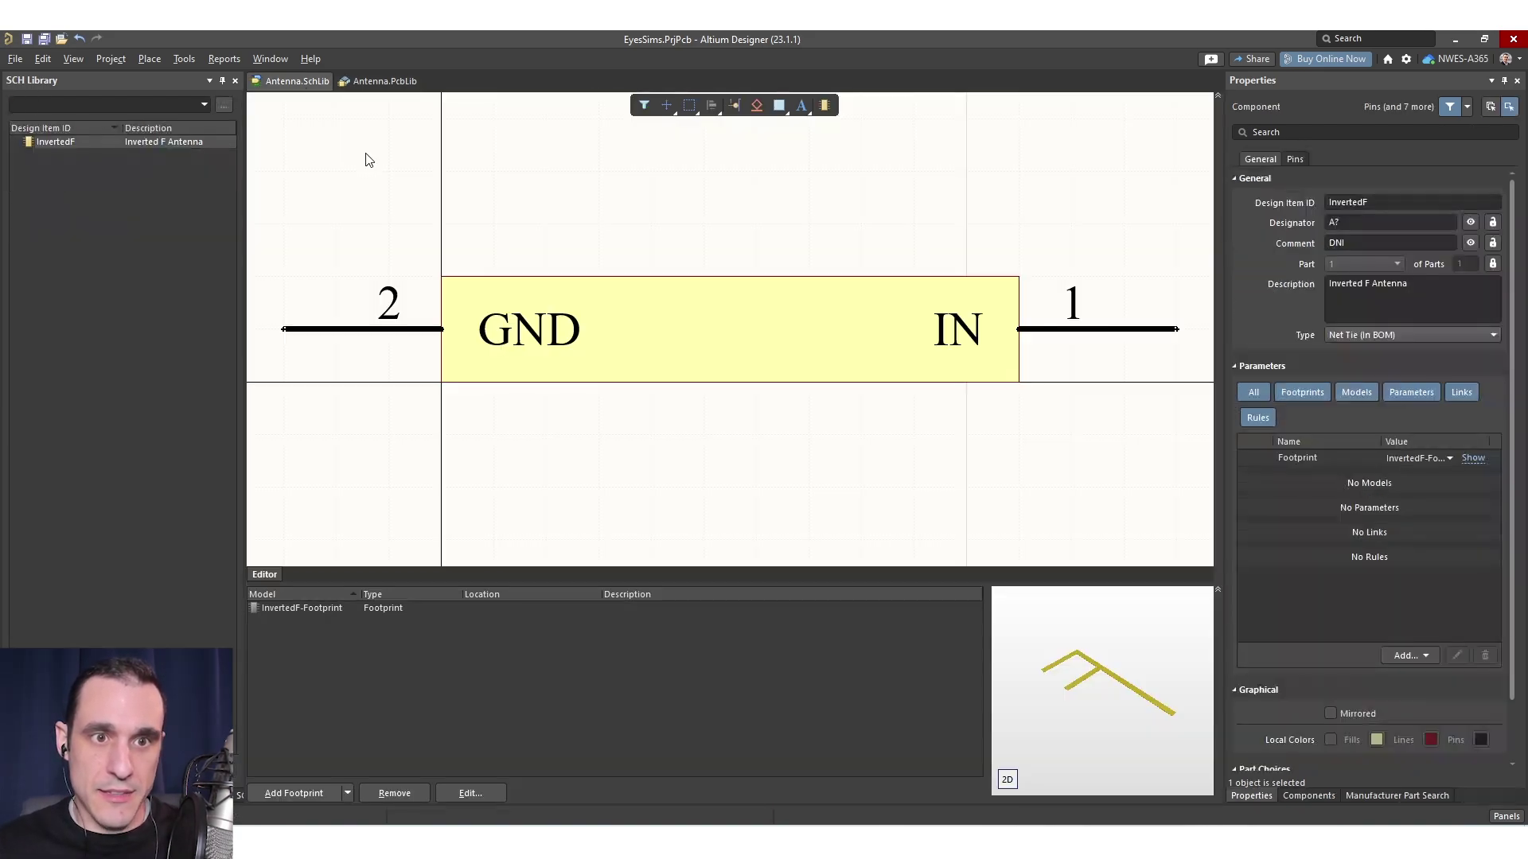